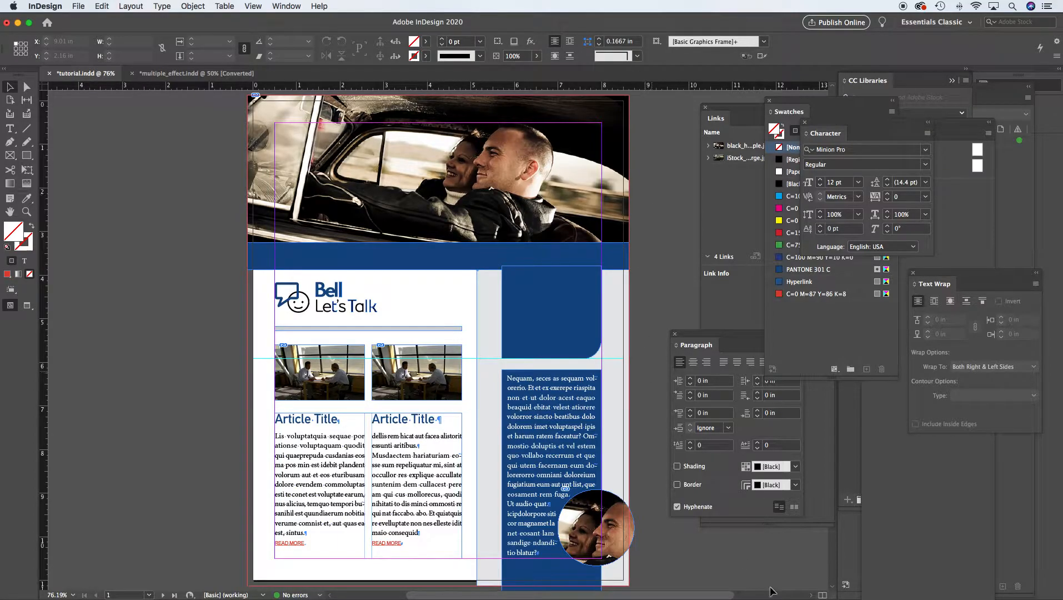
Step: Switch to Photoshop and look through the open cyclist photos and the spokespeople composite
mouse_move(745, 596)
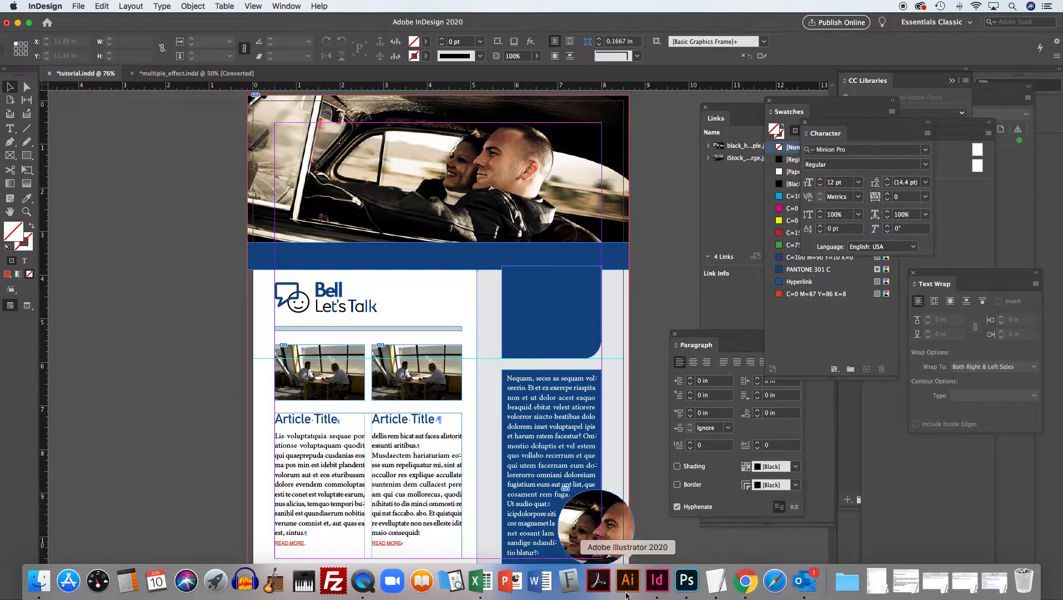
left_click(687, 584)
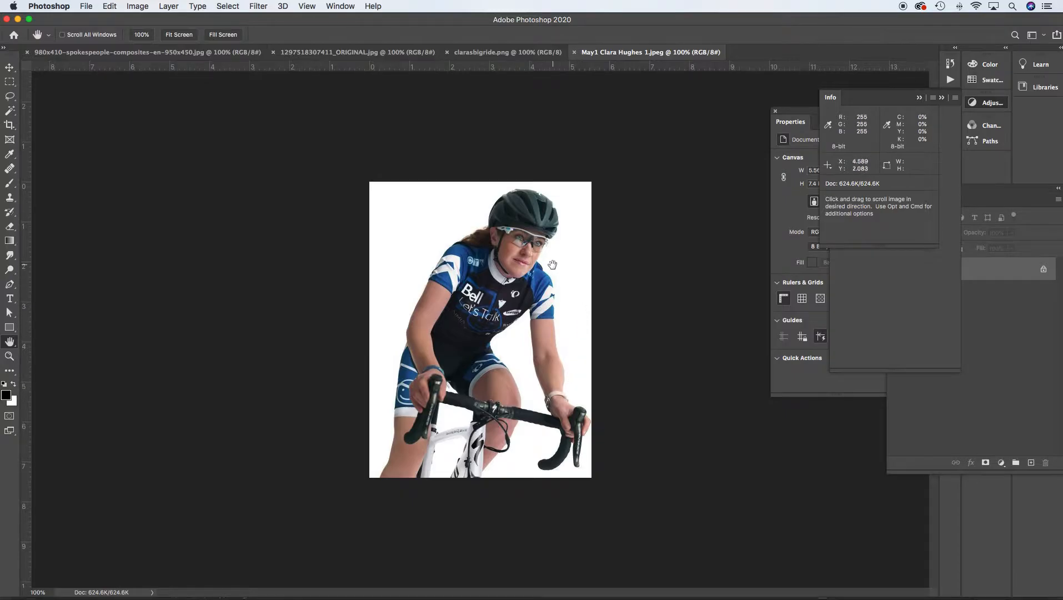
left_click(508, 52)
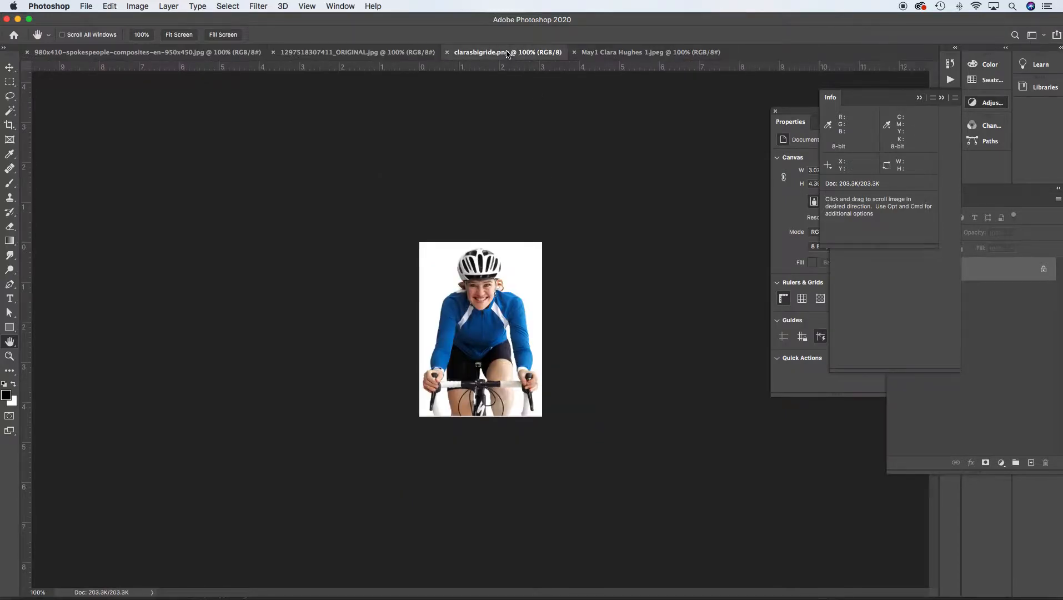
left_click(399, 54)
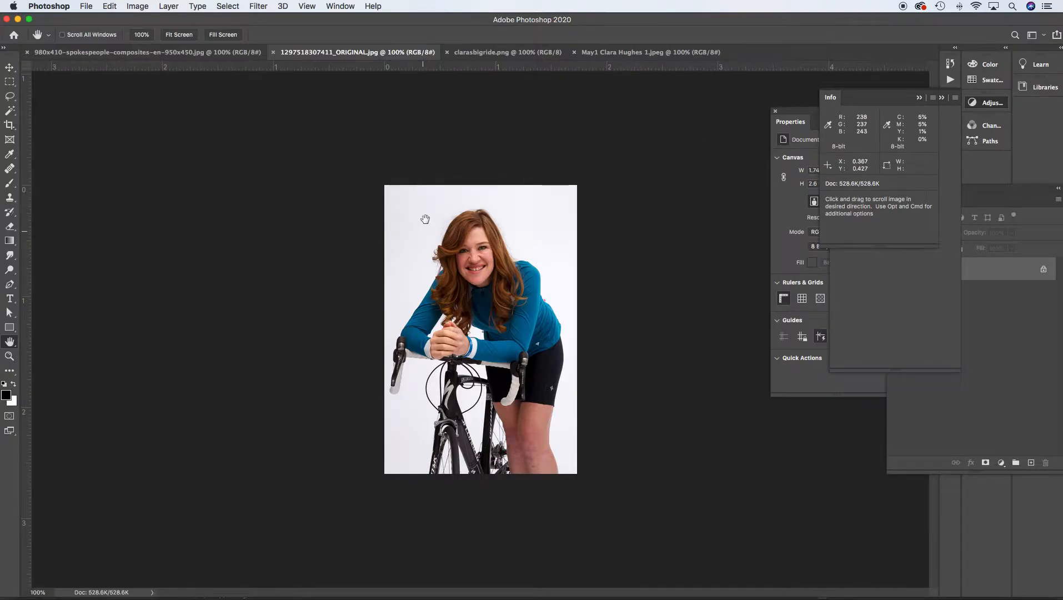
left_click(483, 52)
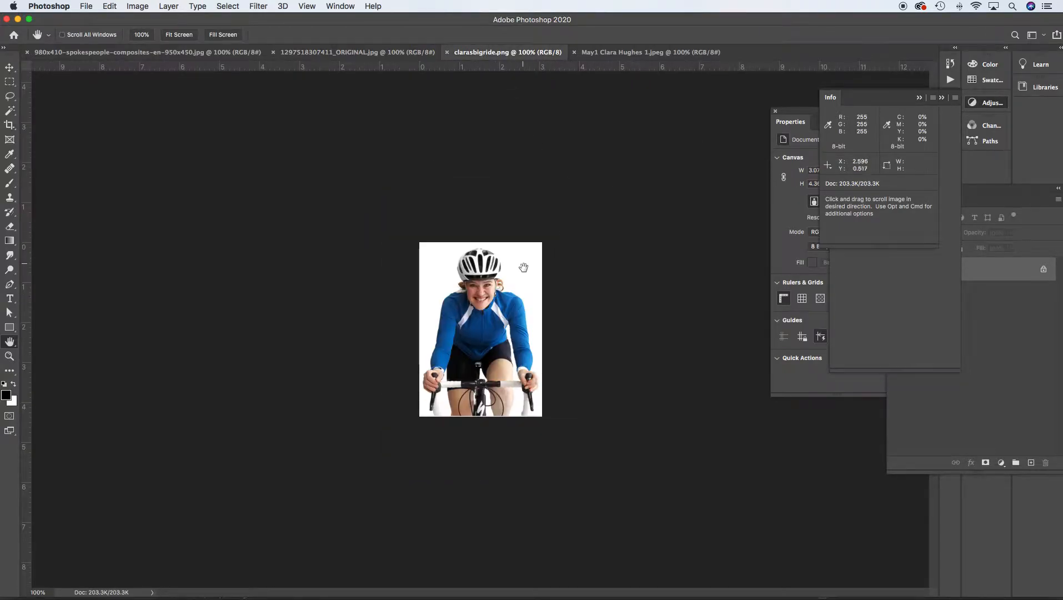
left_click(694, 53)
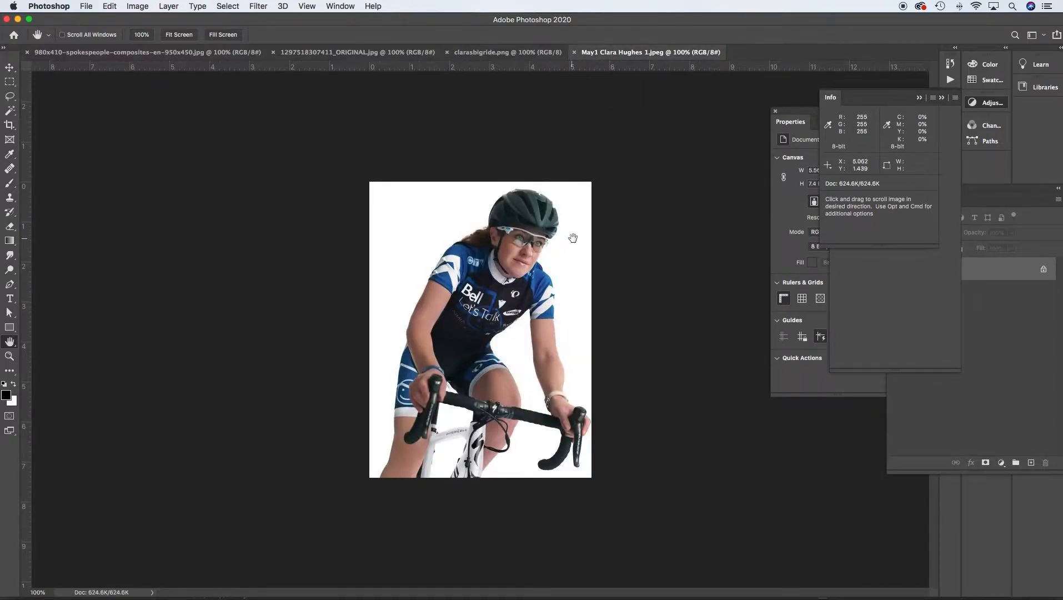
left_click(355, 52)
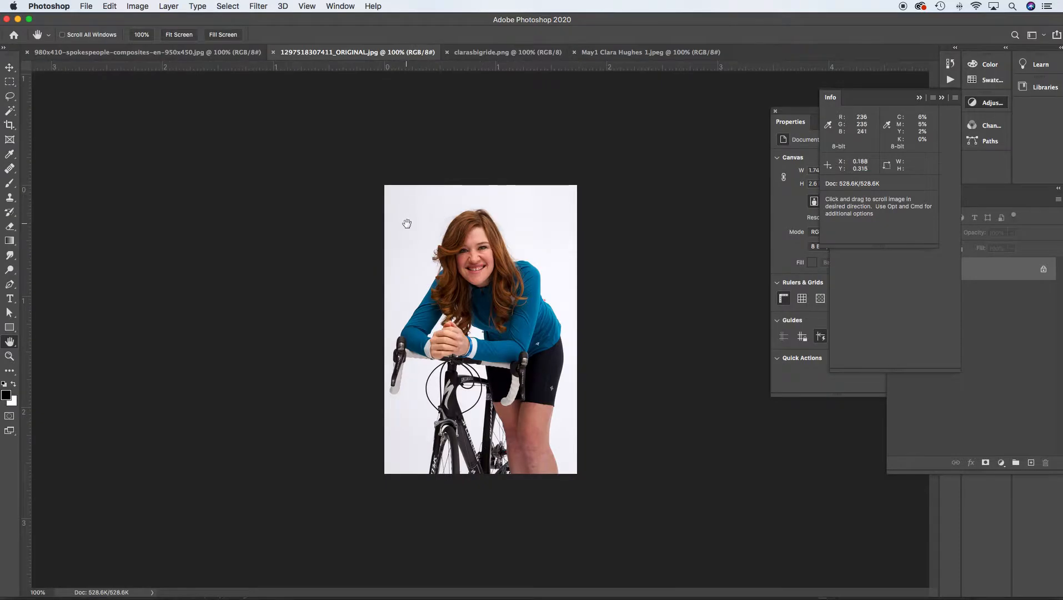
left_click(204, 54)
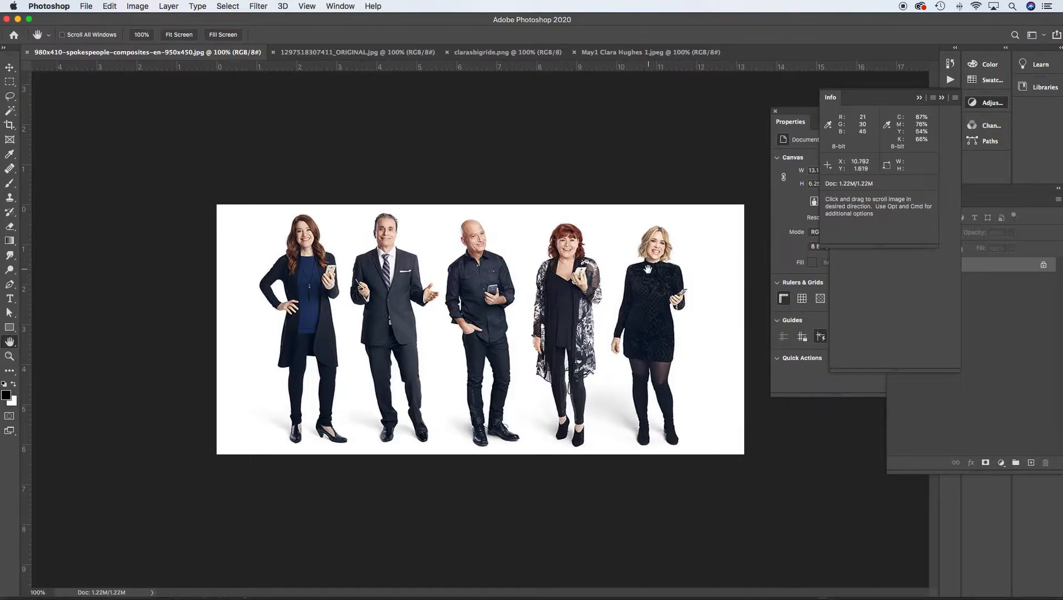
Step: Switch back to InDesign and the two-column article area of tutorial.indd
mouse_move(685, 583)
mouse_move(656, 595)
mouse_move(606, 598)
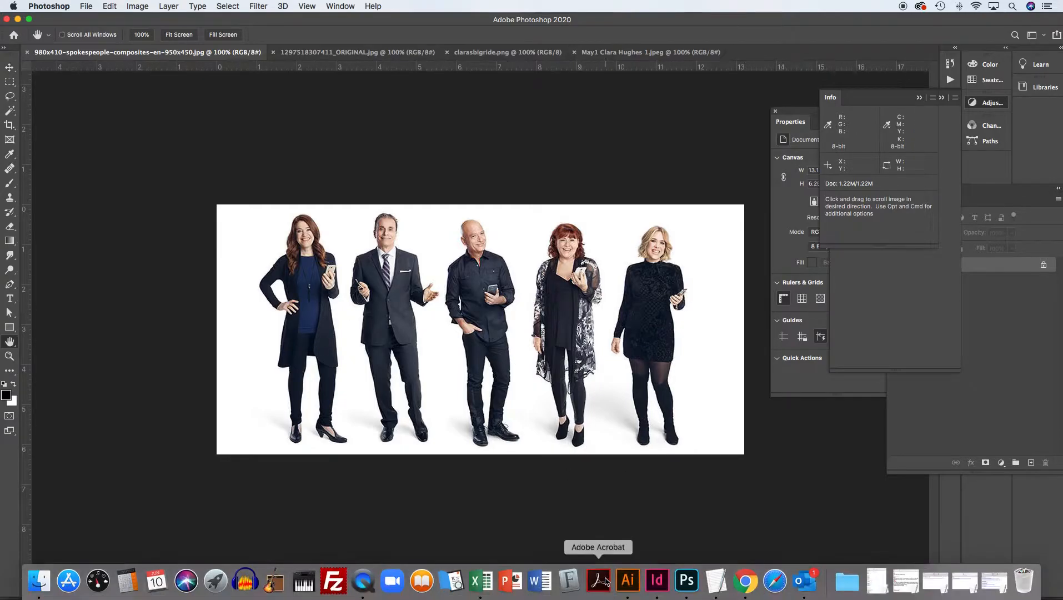
left_click(658, 581)
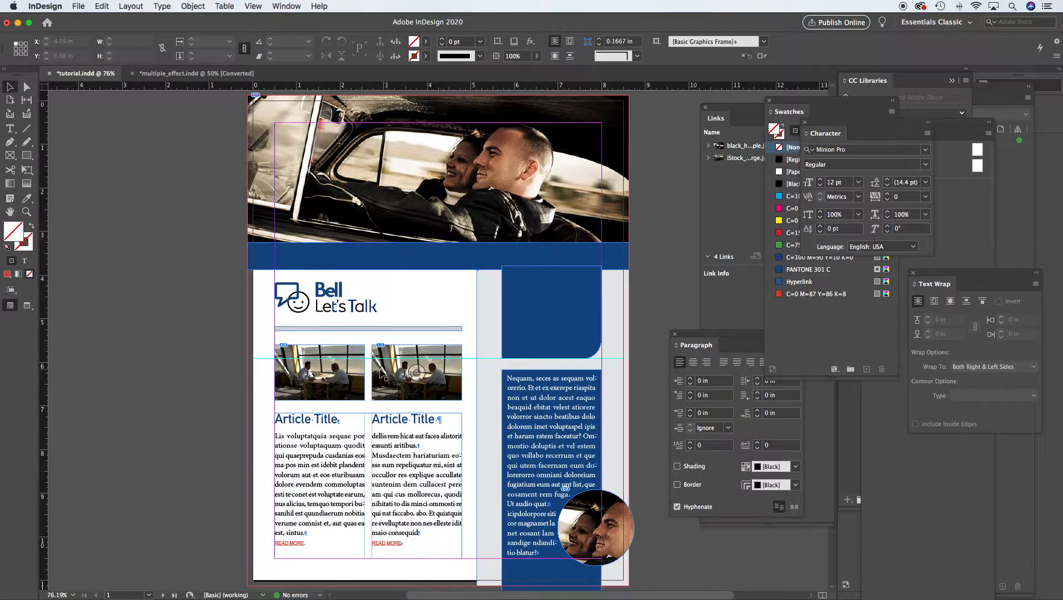
scroll(279, 378, "down", 5)
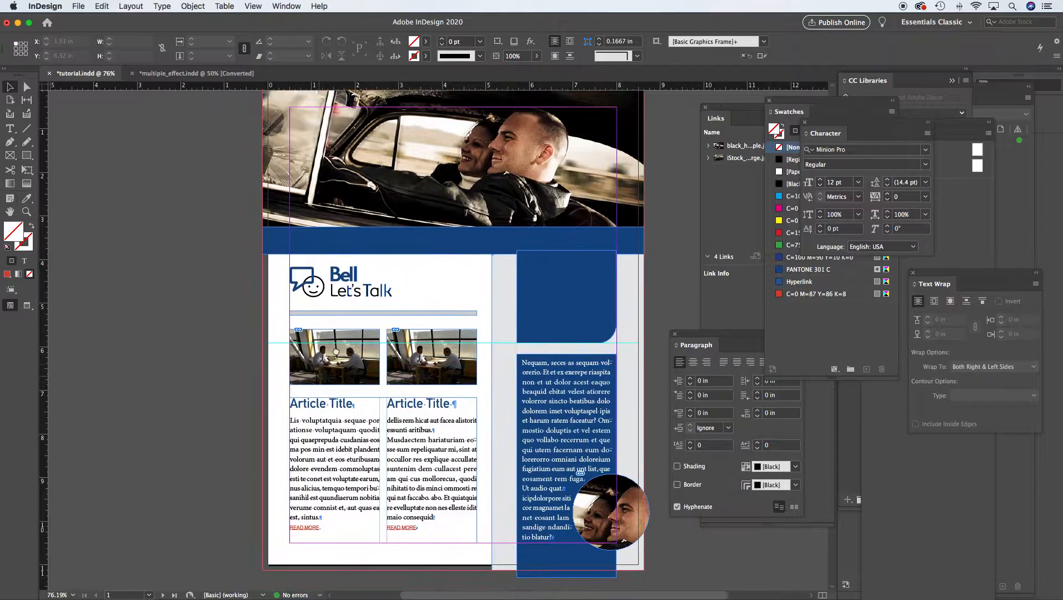
left_click_drag(239, 276, 492, 517)
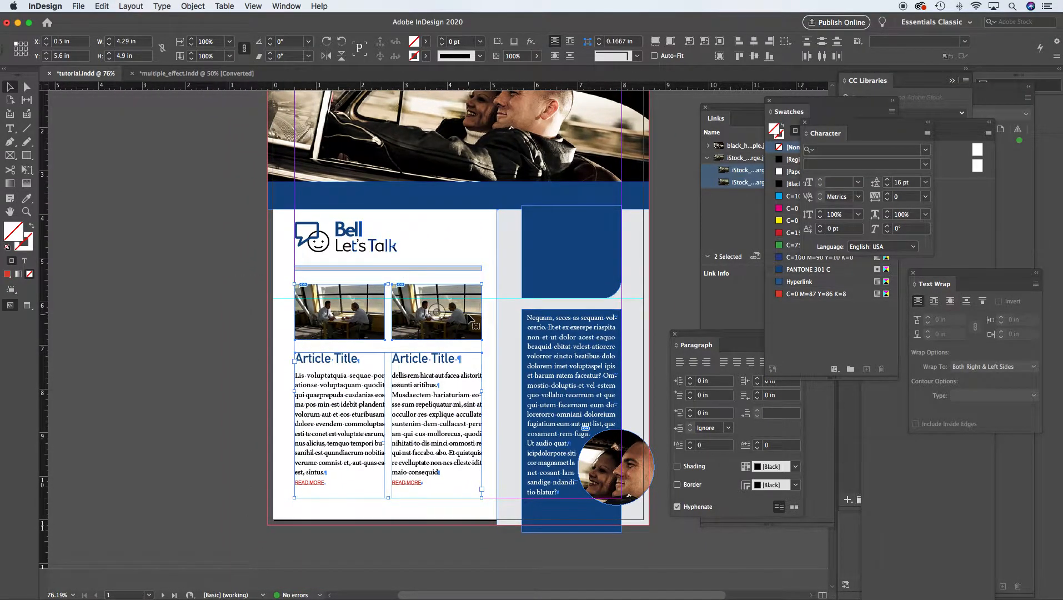
left_click_drag(246, 294, 129, 451)
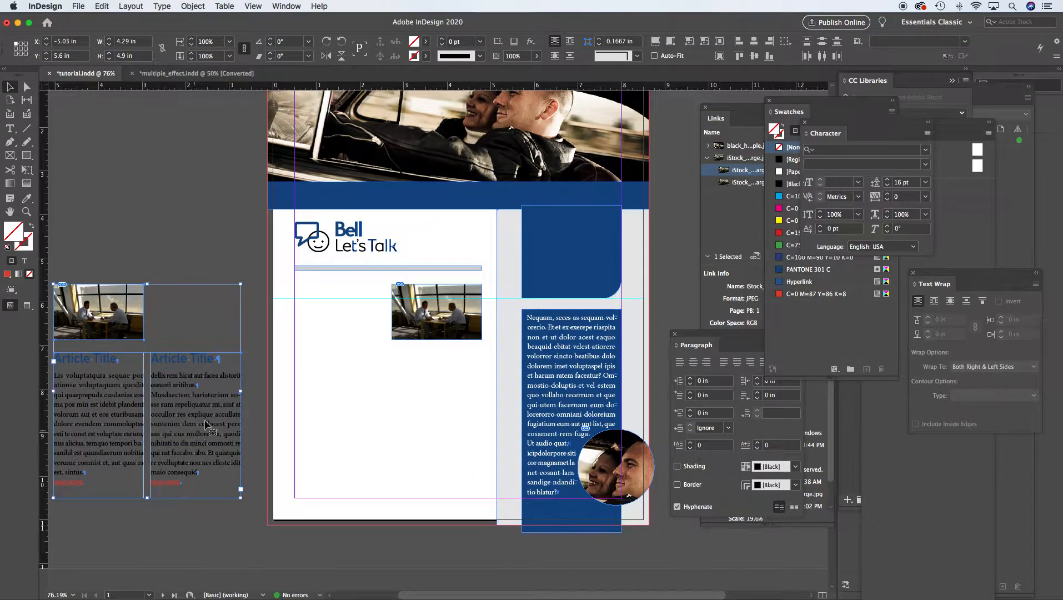
key("ctrl+z")
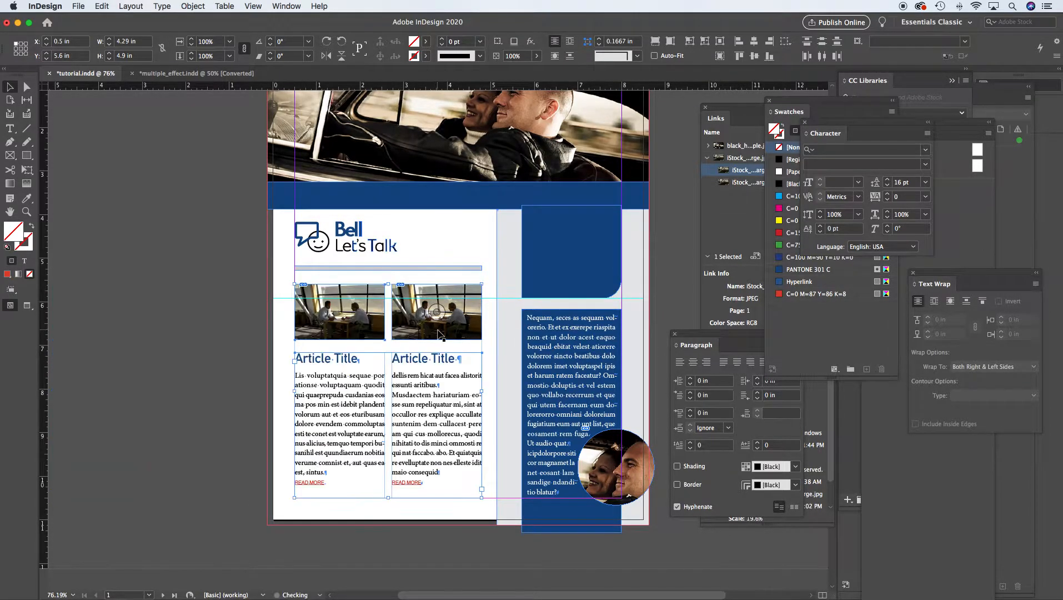
Step: Move both article photos together with their two text columns off the page onto the pasteboard
left_click_drag(250, 280, 477, 504)
left_click_drag(461, 432, 222, 429)
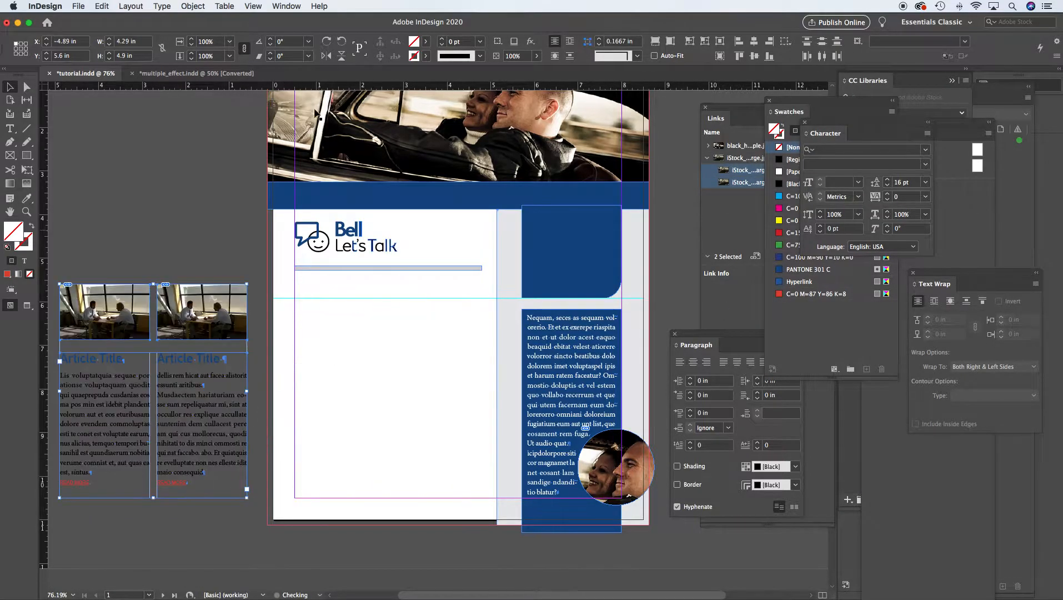
left_click(78, 6)
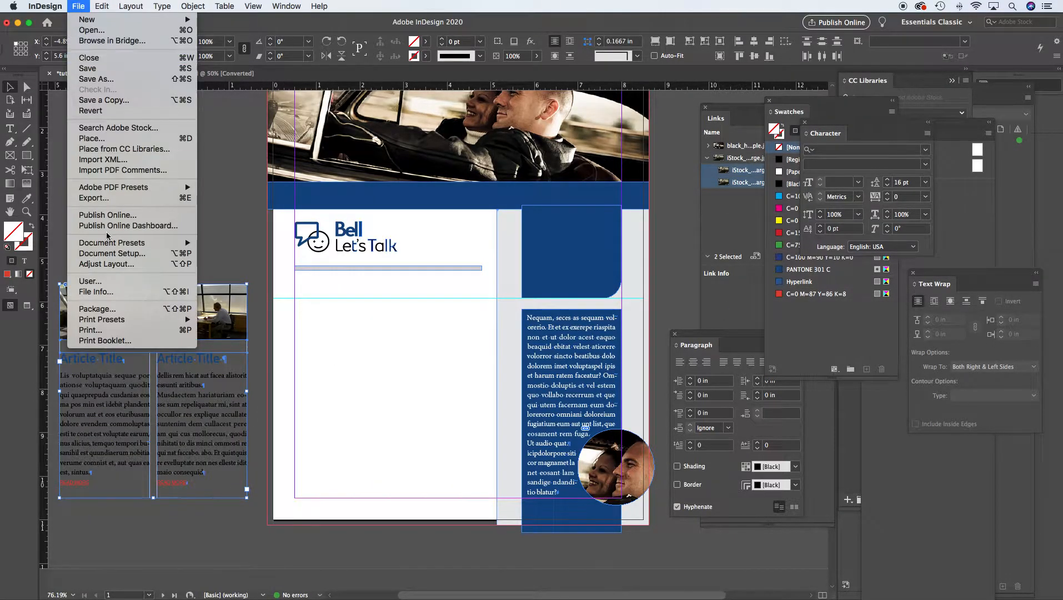
left_click(91, 138)
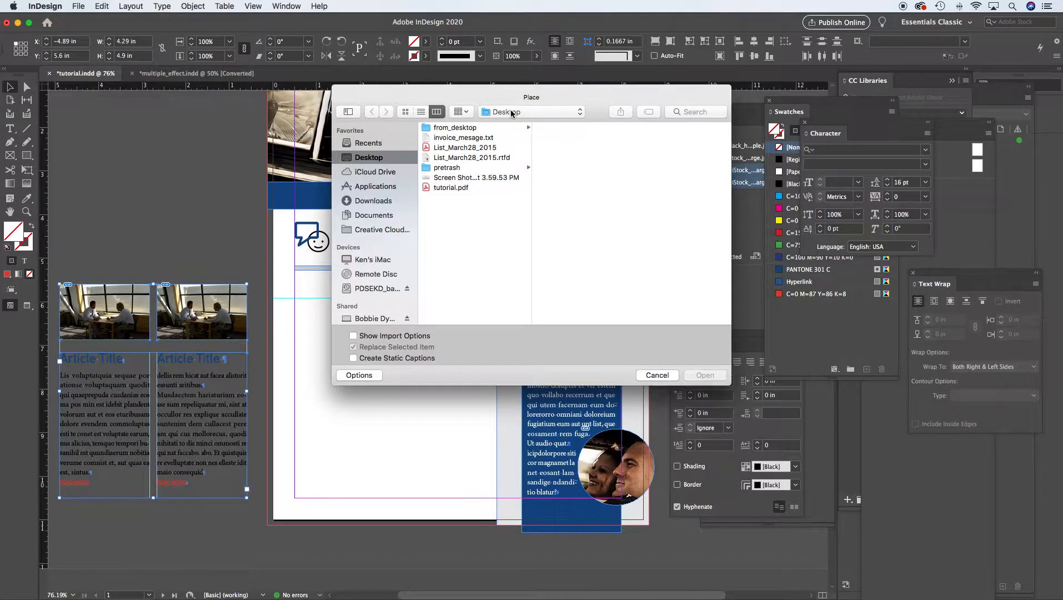
left_click(657, 375)
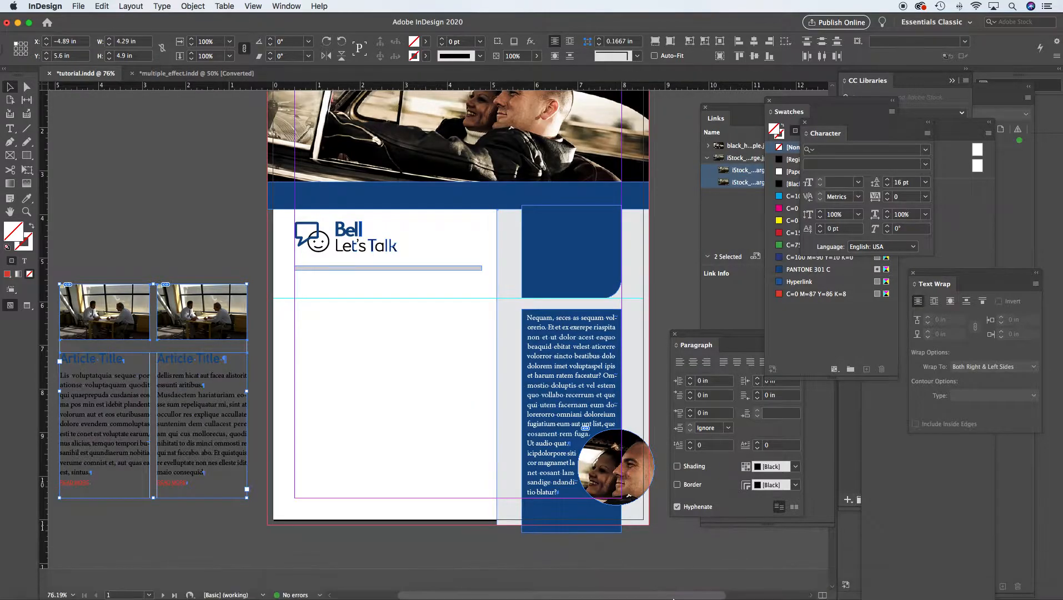
Step: Switch to Photoshop and save the photo of the cyclist in the Bell jersey to the Desktop as a quality 12 baseline JPEG
left_click(686, 581)
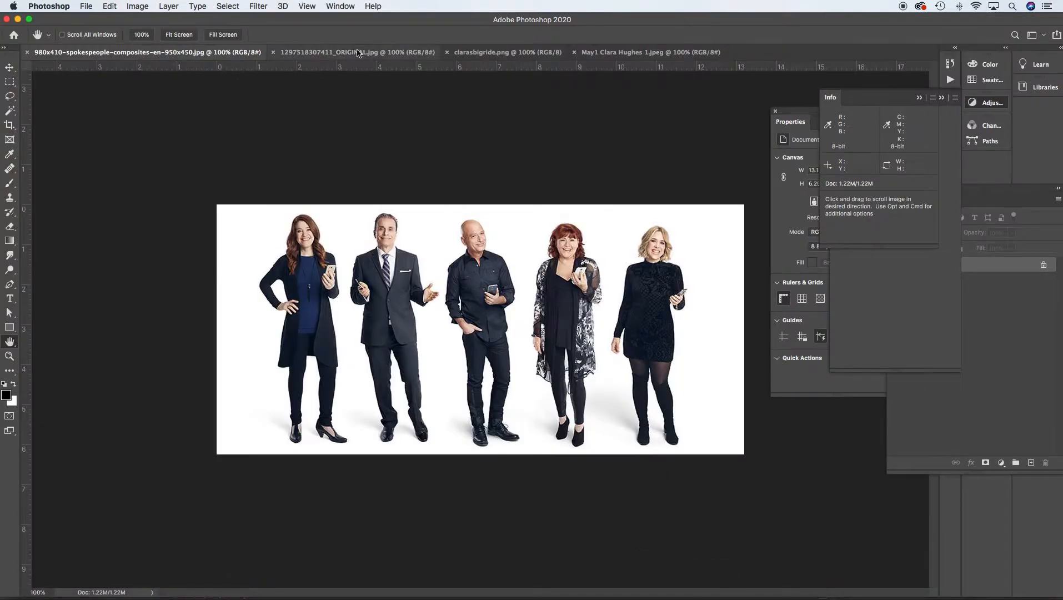
left_click(593, 52)
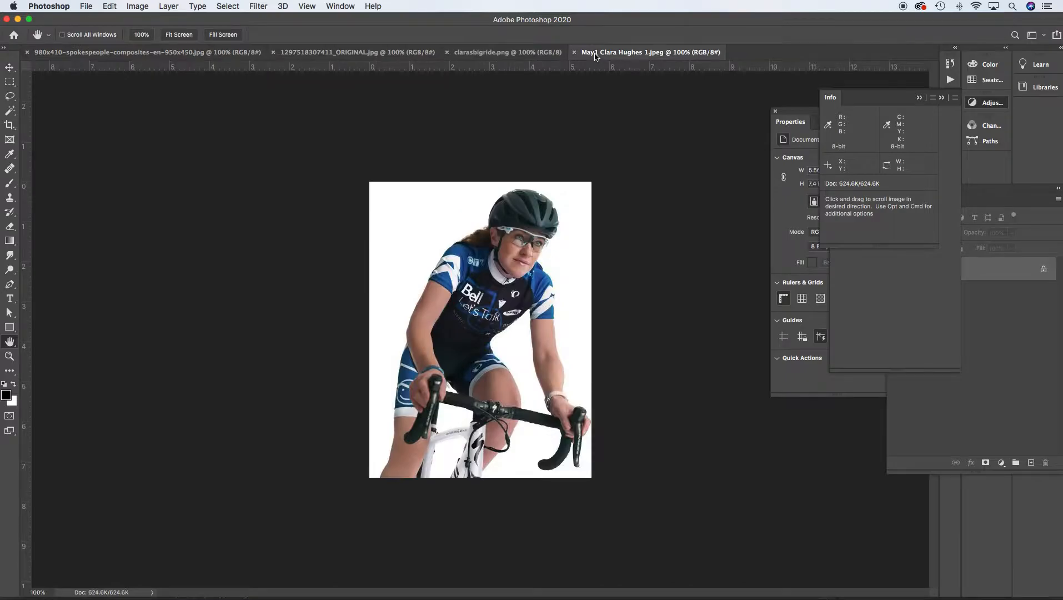
left_click(86, 6)
left_click(118, 134)
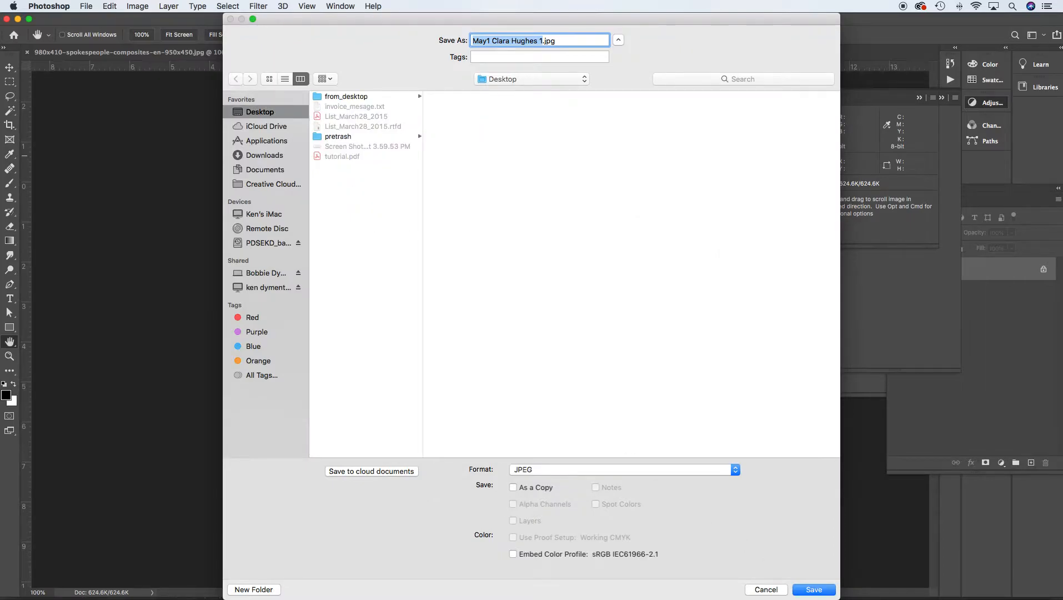
left_click(813, 589)
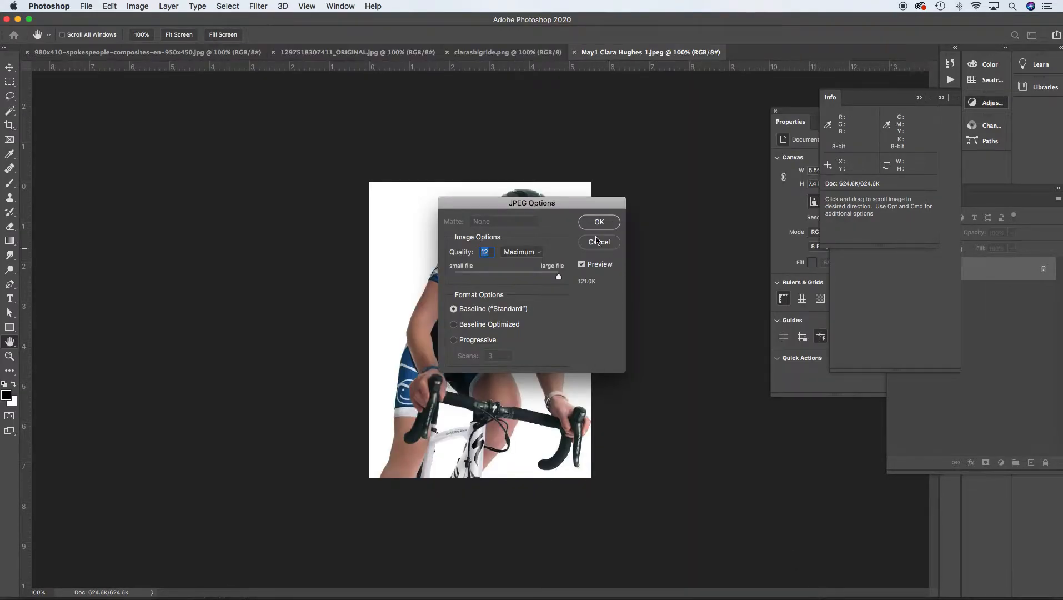
key("Return")
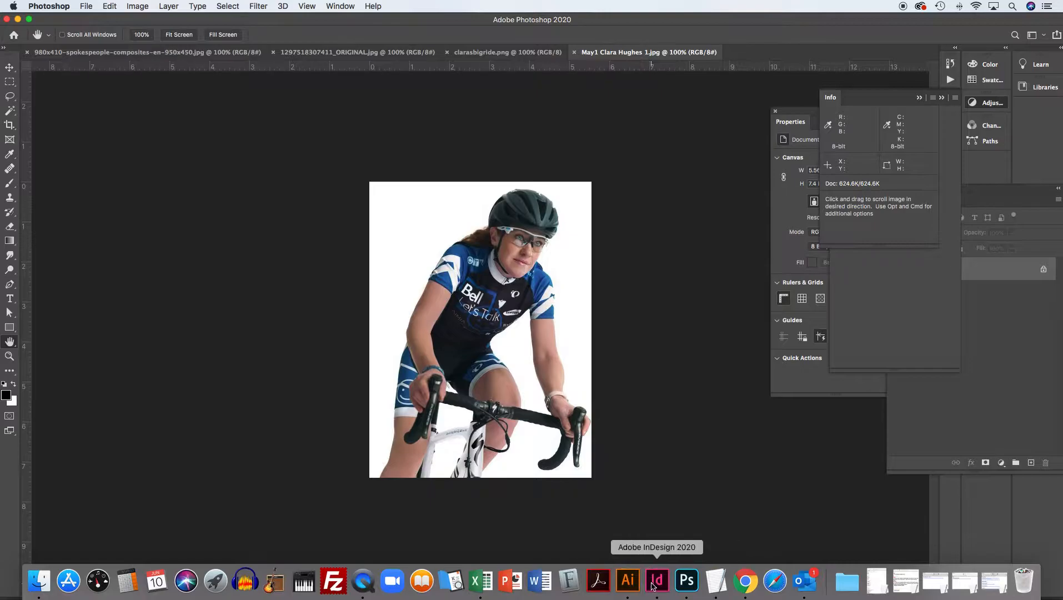
Step: Switch to InDesign and place the saved cyclist JPEG in the emptied article area below the Bell logo
left_click(656, 595)
left_click(78, 6)
left_click(113, 144)
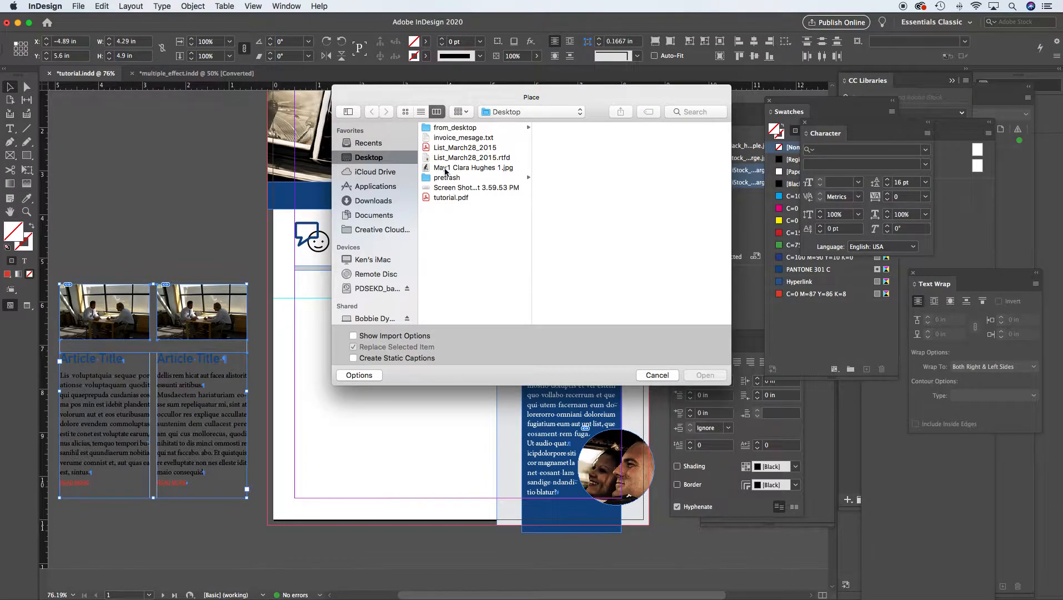
left_click(446, 168)
left_click(706, 376)
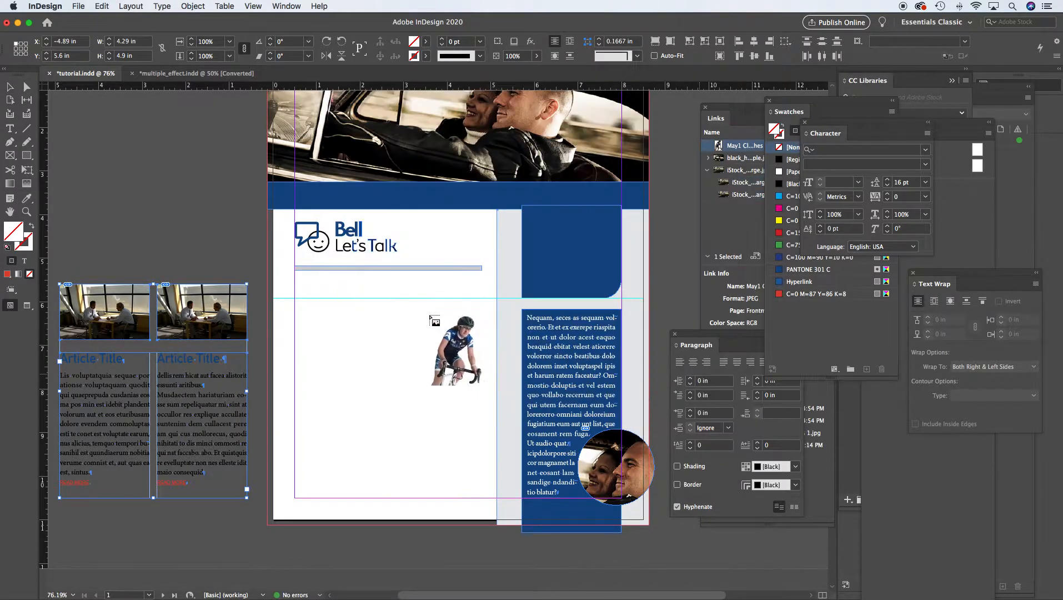
left_click(308, 302)
left_click_drag(467, 383, 442, 361)
left_click(522, 449, "alt+super")
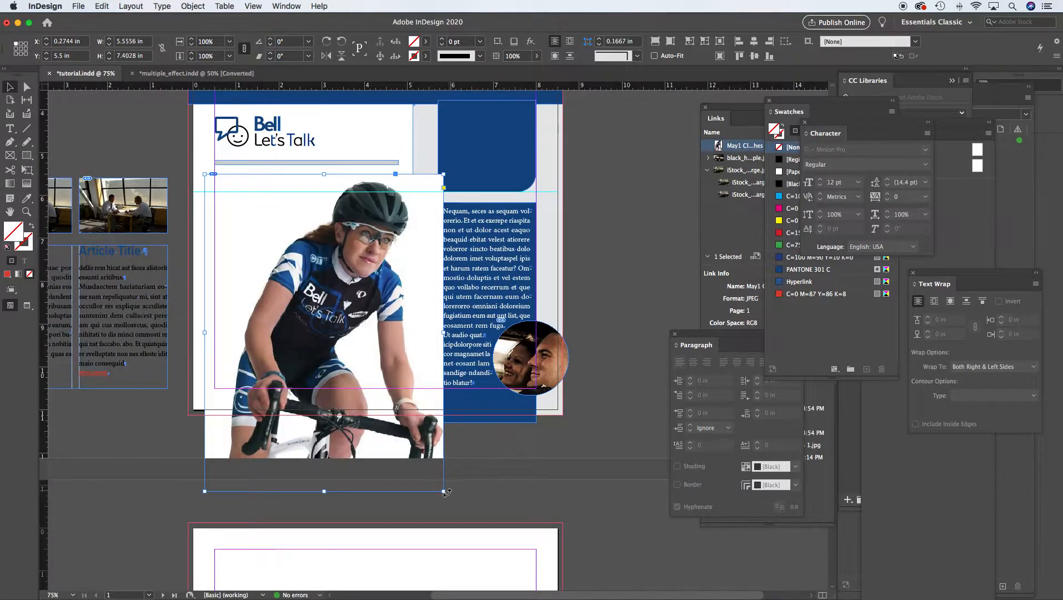
Step: Scale the cyclist photo proportionally to about 3.75 by 5 in, align its left edge with the page margin, and preview the page
left_click_drag(443, 491, 365, 388)
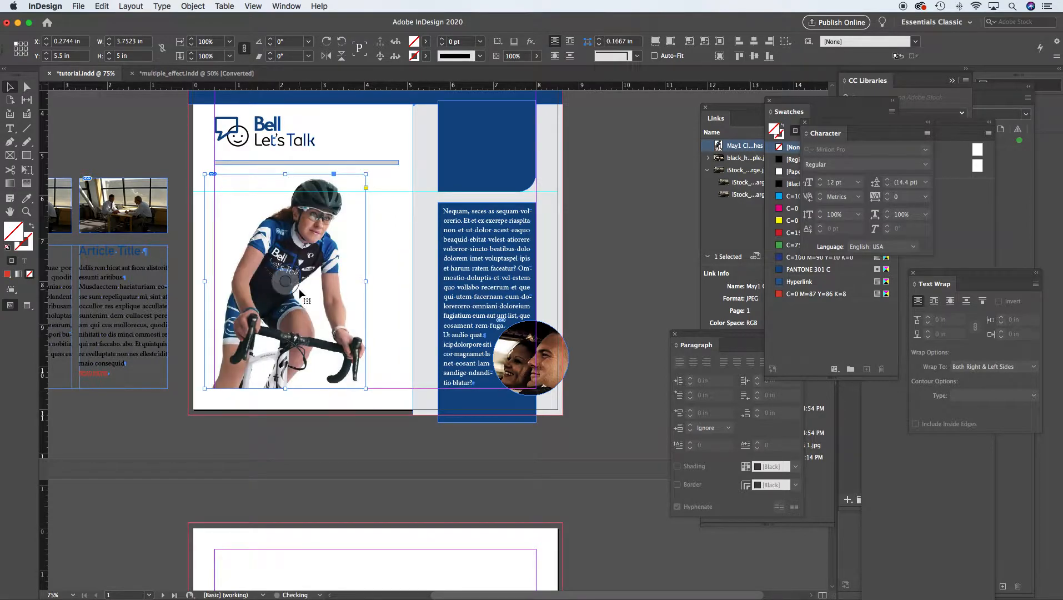
left_click_drag(275, 248, 284, 247)
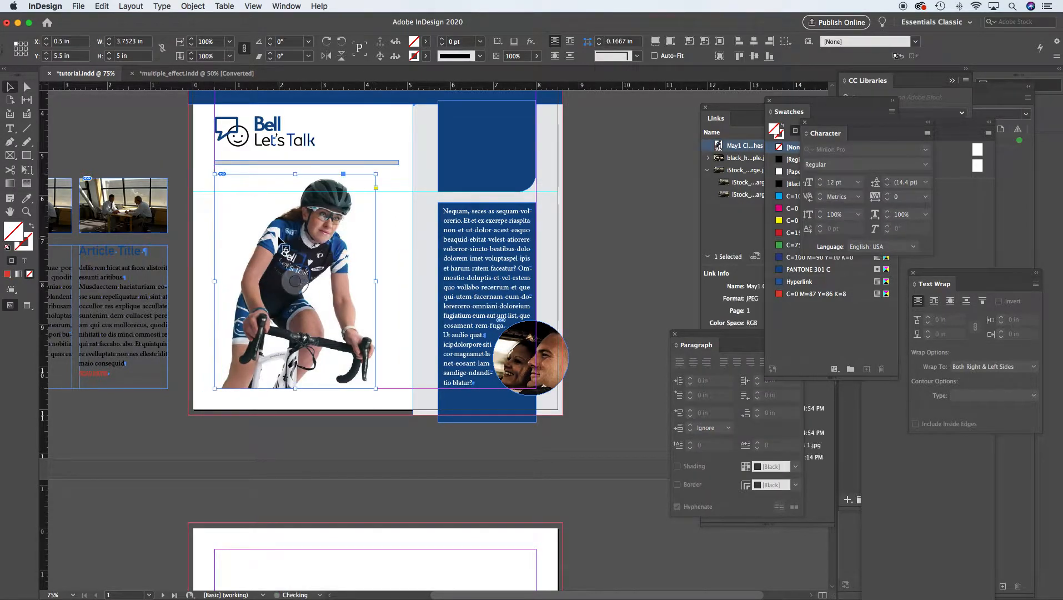
left_click(118, 132)
key("w")
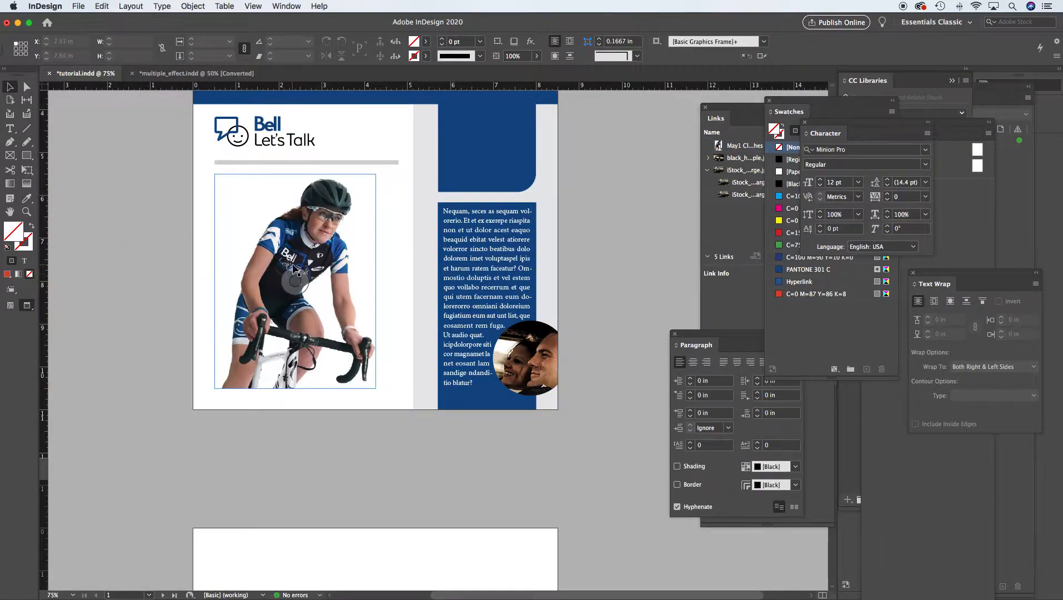
Step: Leave the preview, enlarge the cyclist photo from its center to about 4.67 by 6.22 in, and shift it right to about X 0.31 in
left_click(336, 280)
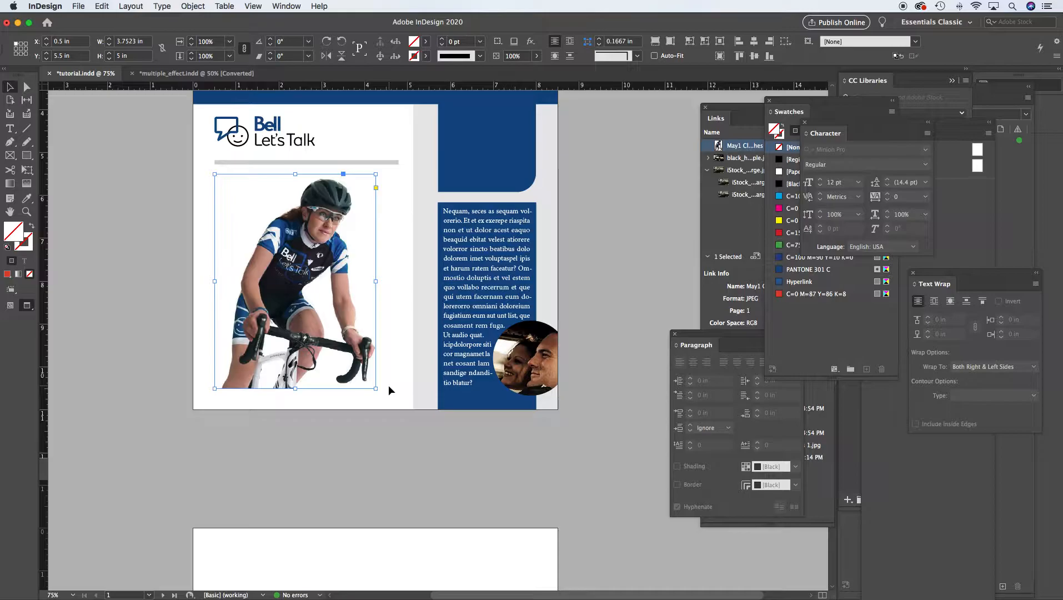
key("w")
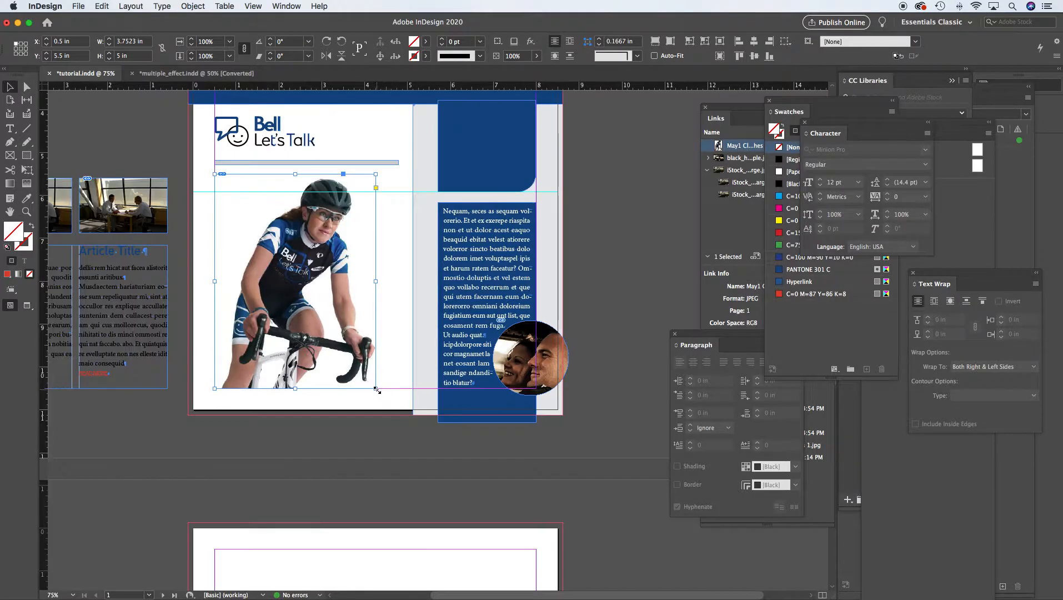
left_click_drag(376, 389, 396, 410)
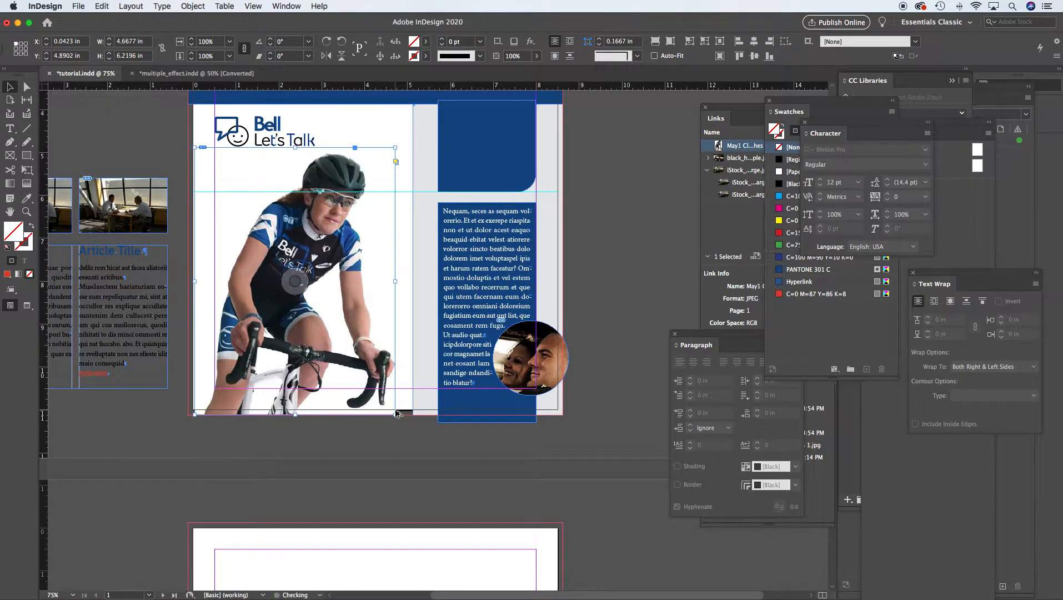
left_click(372, 451)
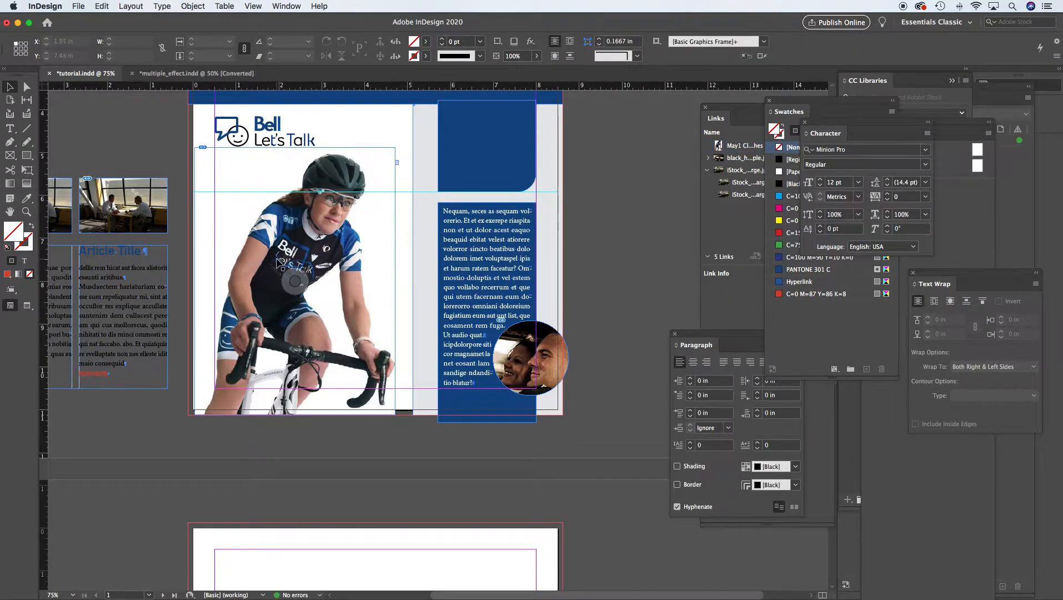
left_click_drag(281, 266, 293, 266)
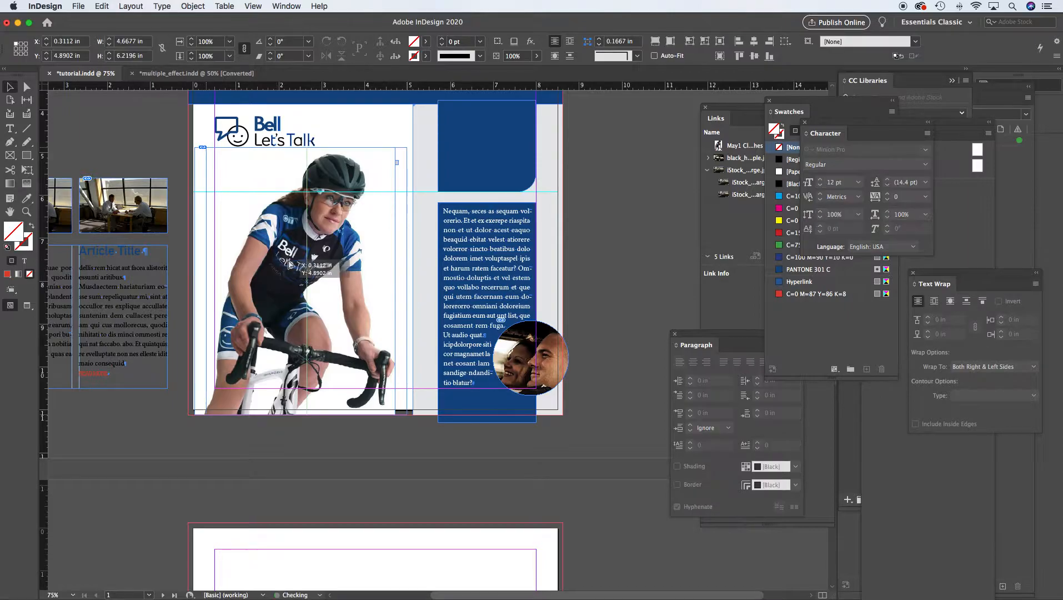
left_click(121, 149)
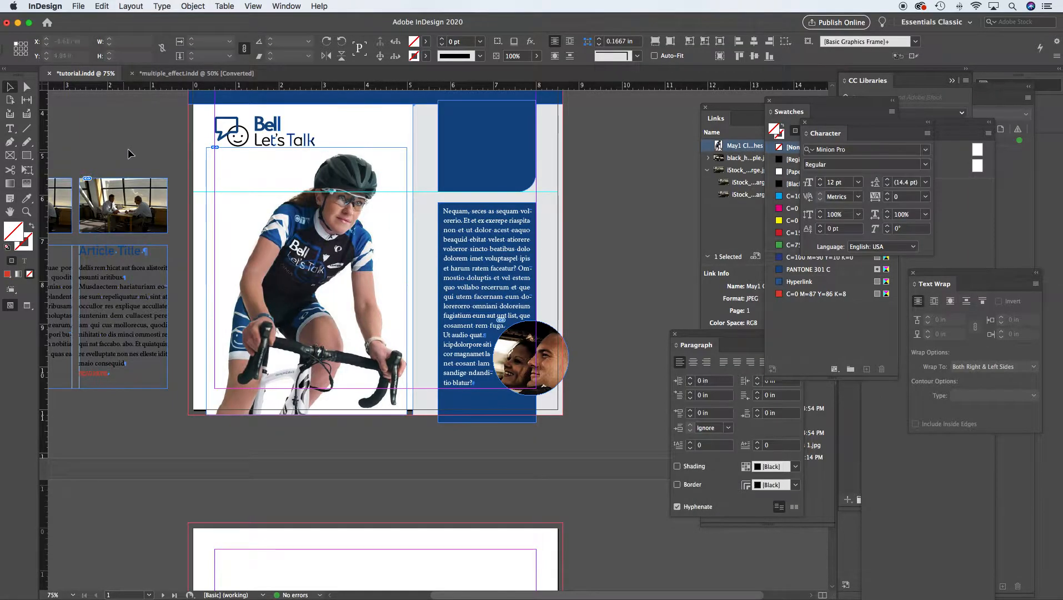
Step: Send the cyclist photo to the back of the newsletter page's stacking order
right_click(274, 160)
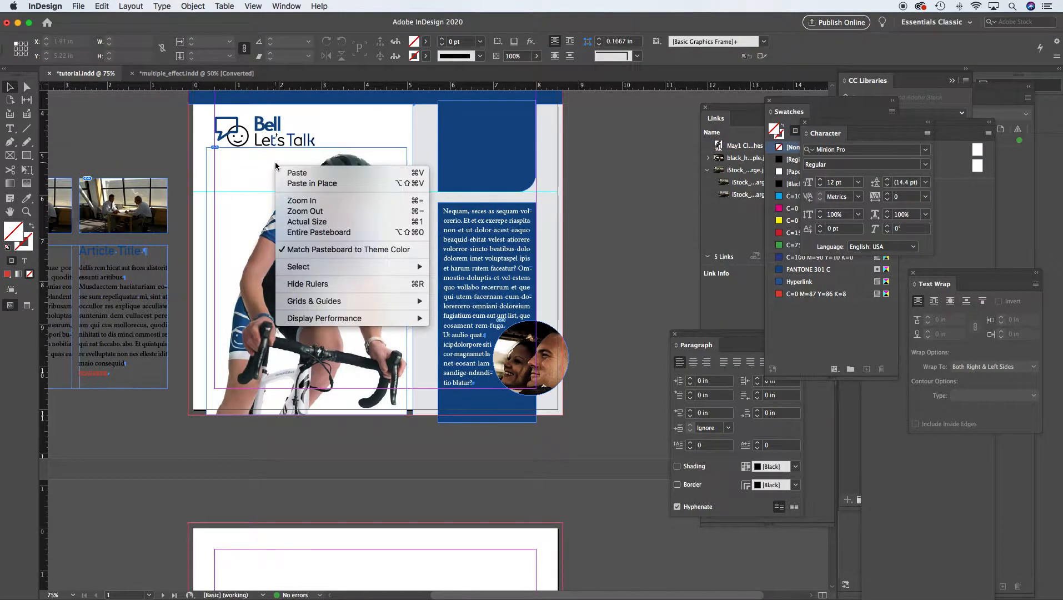
left_click(160, 139)
left_click(318, 250)
right_click(318, 250)
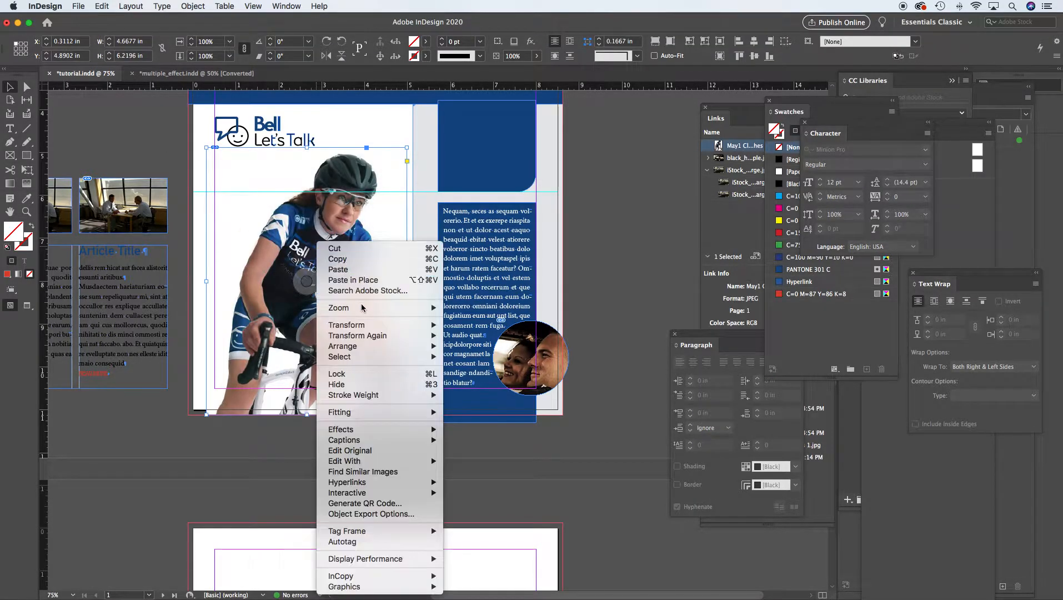
mouse_move(355, 346)
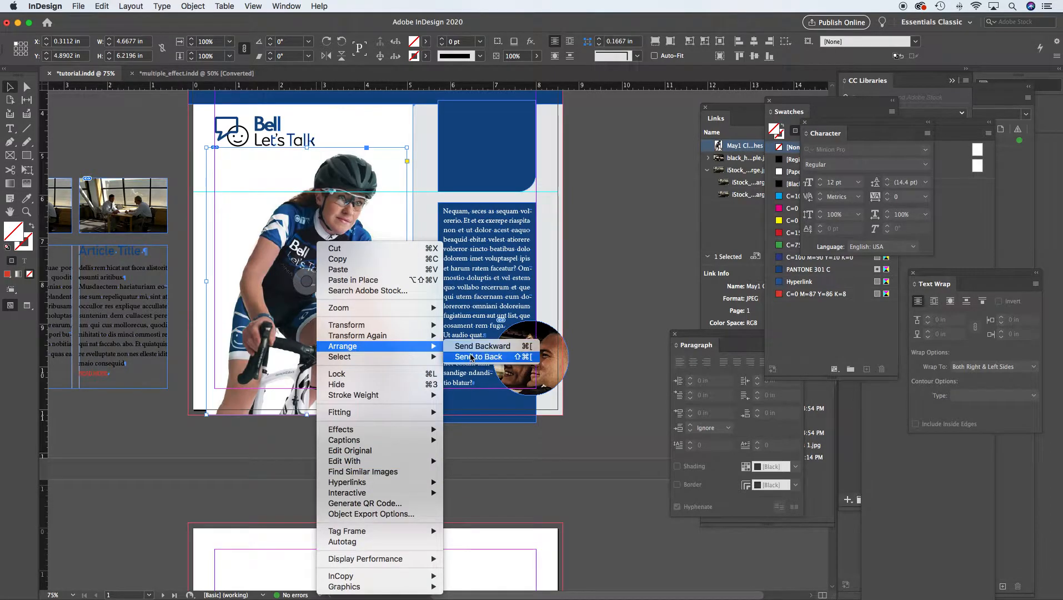
left_click(472, 358)
left_click(154, 139)
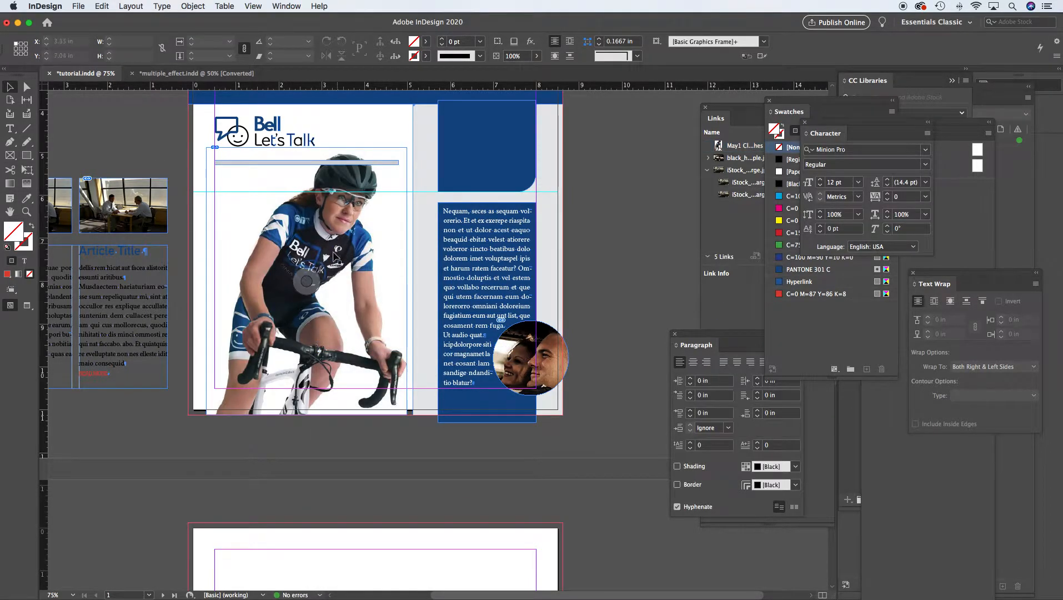
Step: Move the cyclist photo right to about X 0.71 in so it overlaps the gray column
left_click(321, 256)
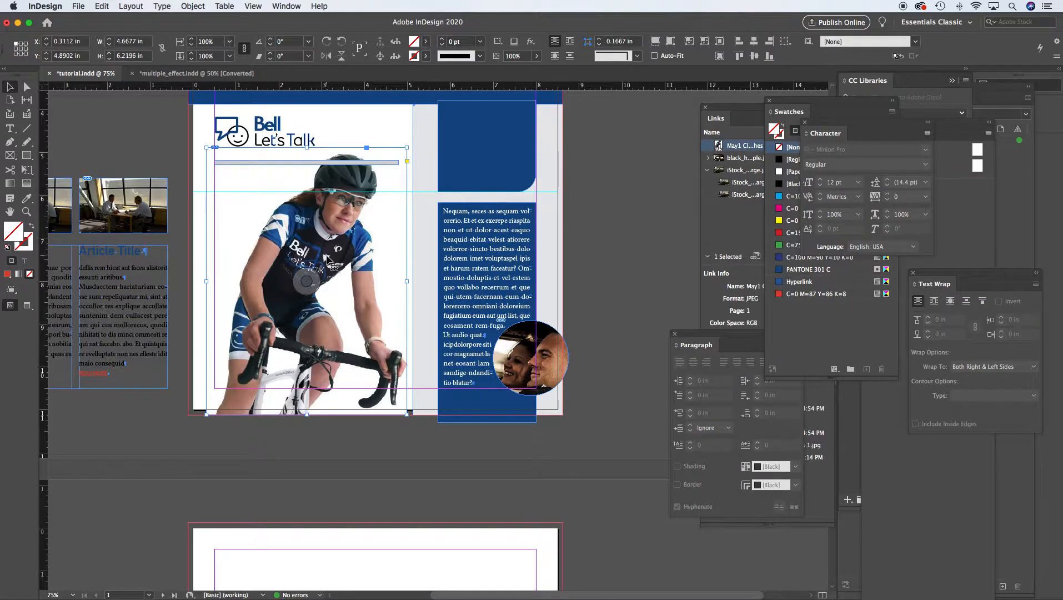
left_click_drag(325, 257, 342, 257)
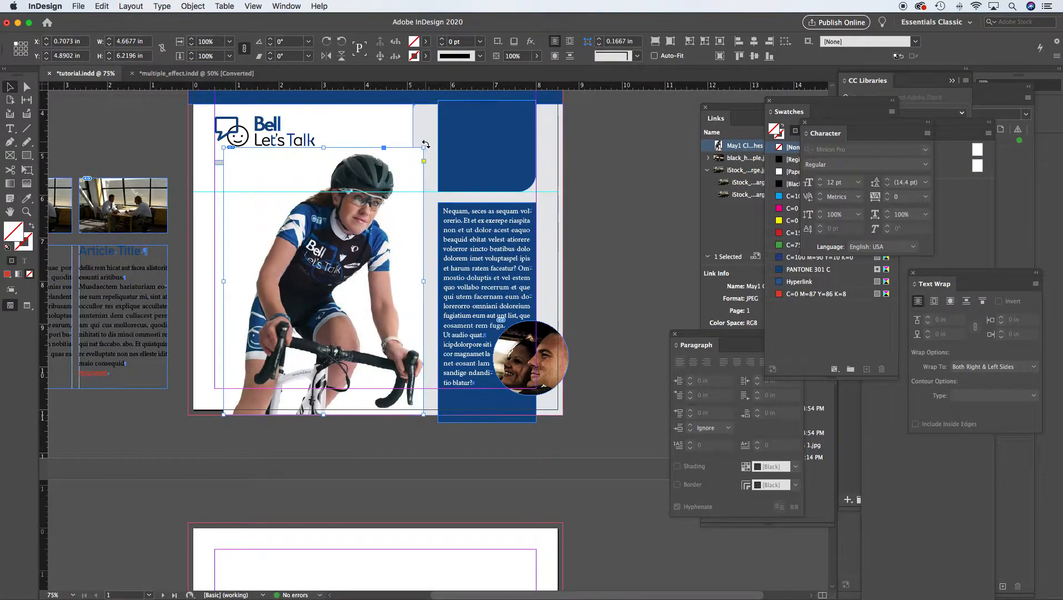
left_click(114, 148)
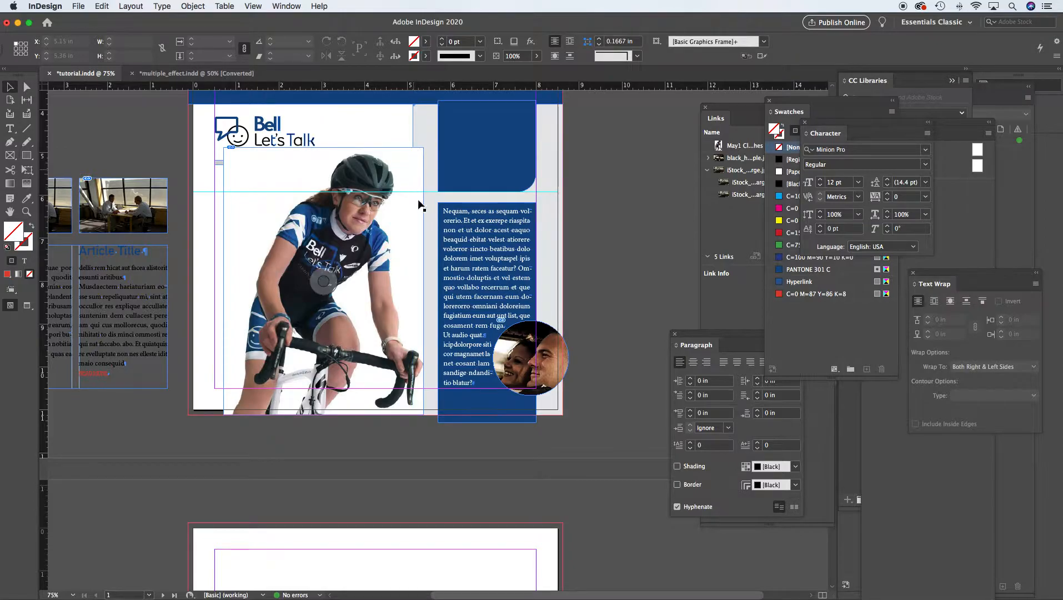
scroll(422, 250, "up", 5)
scroll(422, 250, "left", 1)
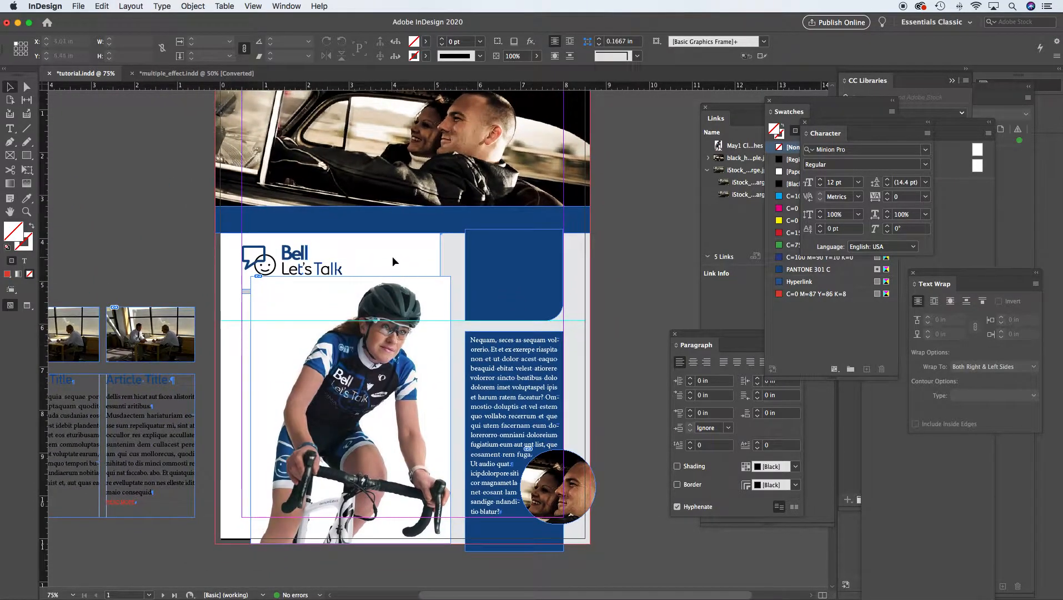
Step: Try moving the cyclist photo up over the car picture, and undo both photo moves
left_click_drag(434, 370, 430, 167)
key("super+z")
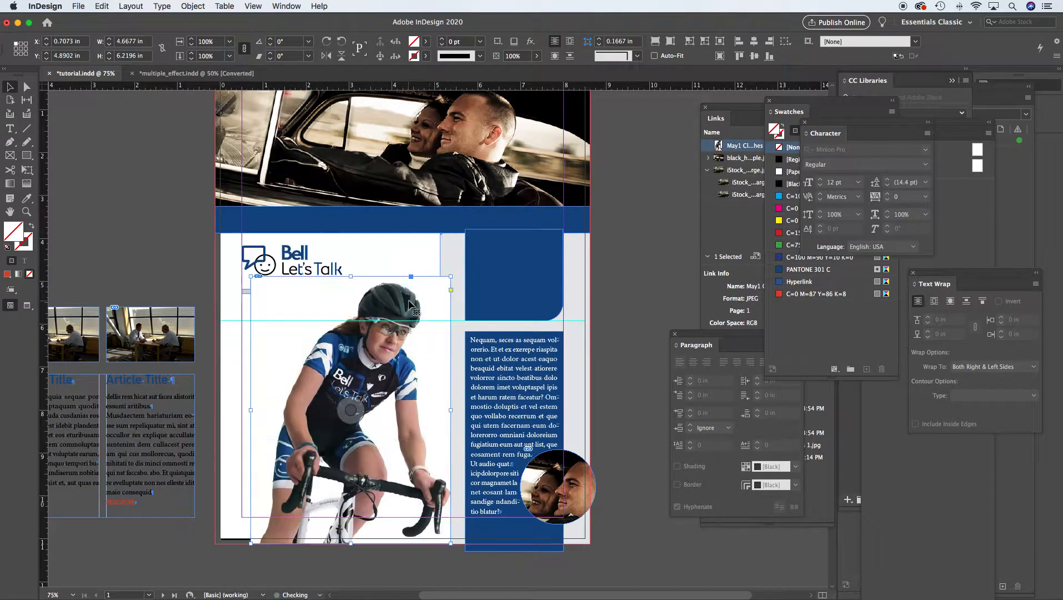
key("super+z")
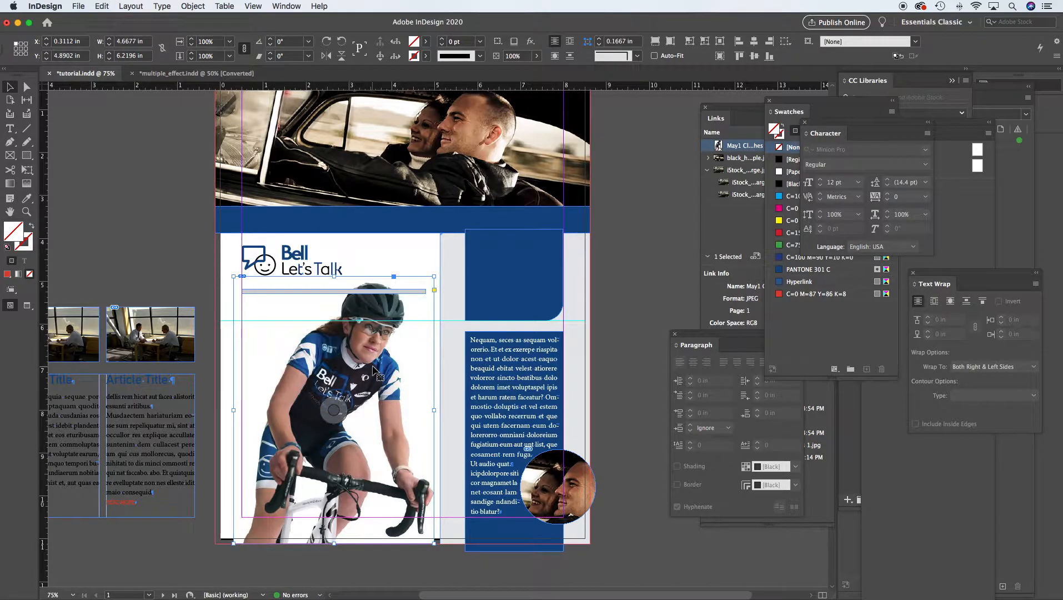
left_click(166, 203)
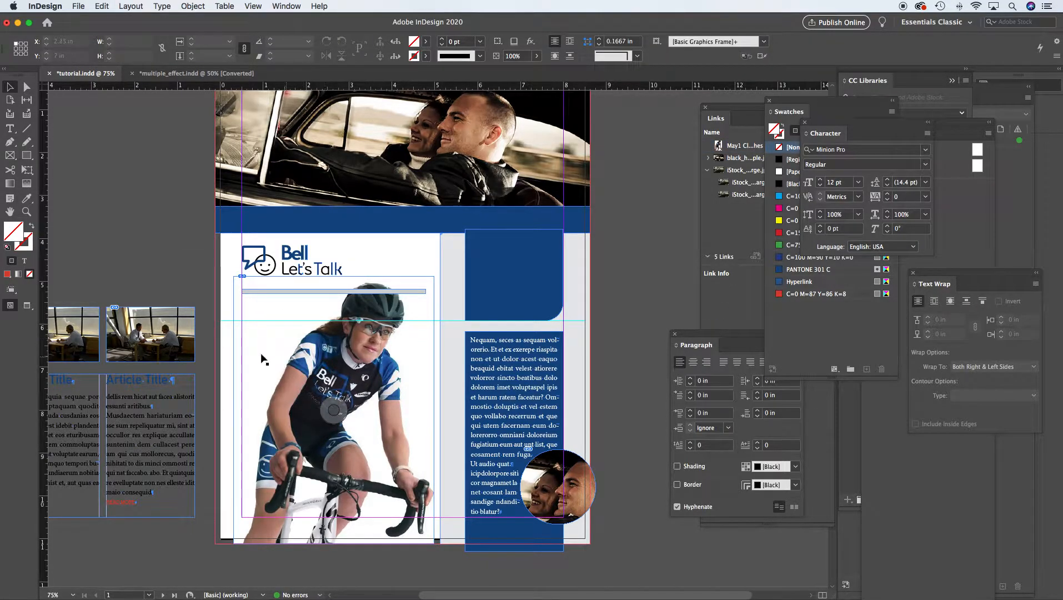
Step: Switch to Photoshop, select the white background around the cyclist with the Magic Wand, and deselect it
scroll(267, 359, "left", 5)
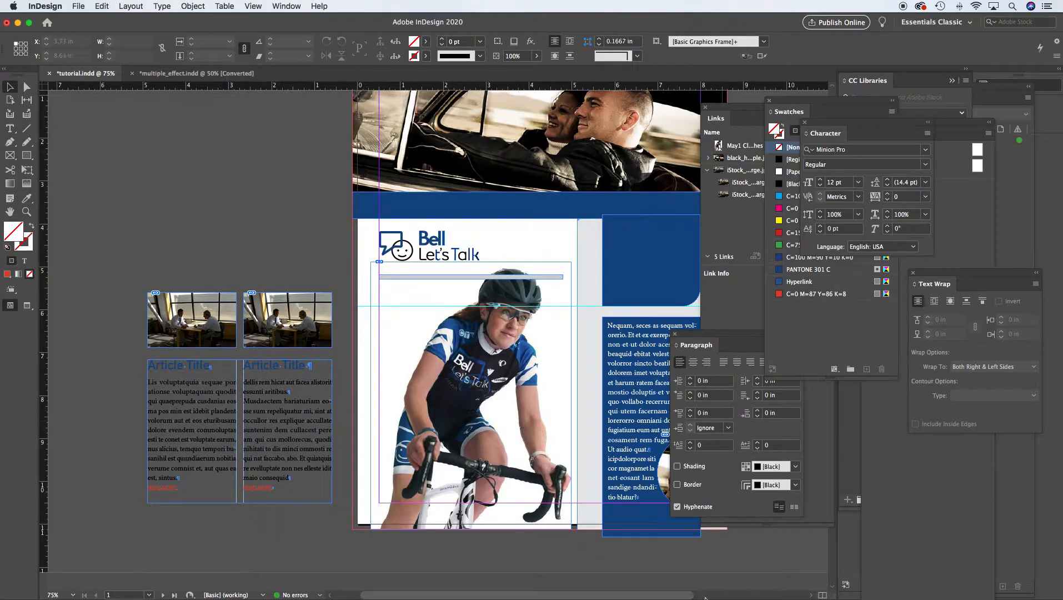
mouse_move(716, 593)
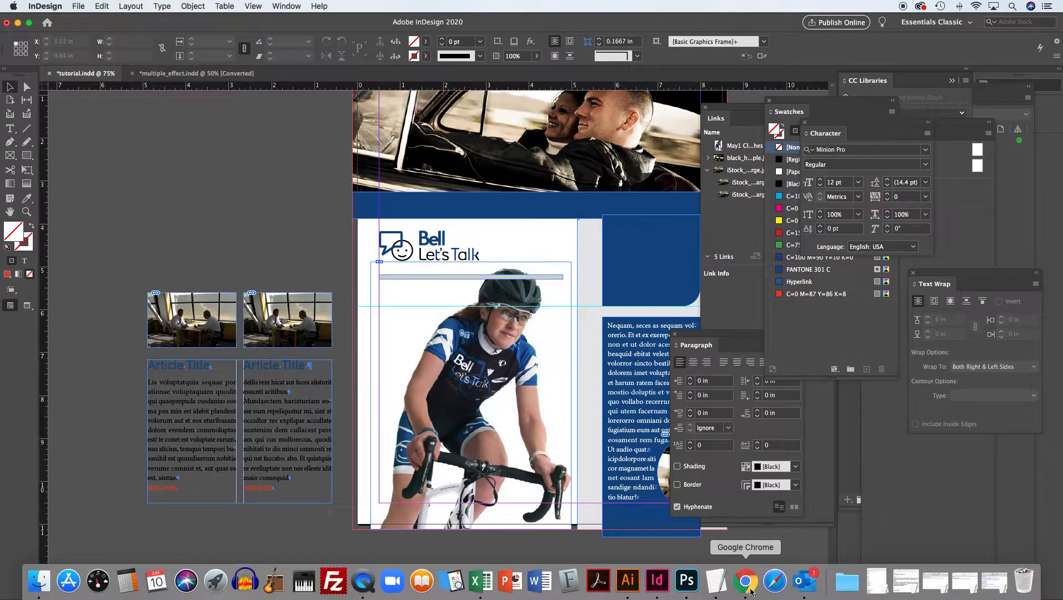
left_click(687, 581)
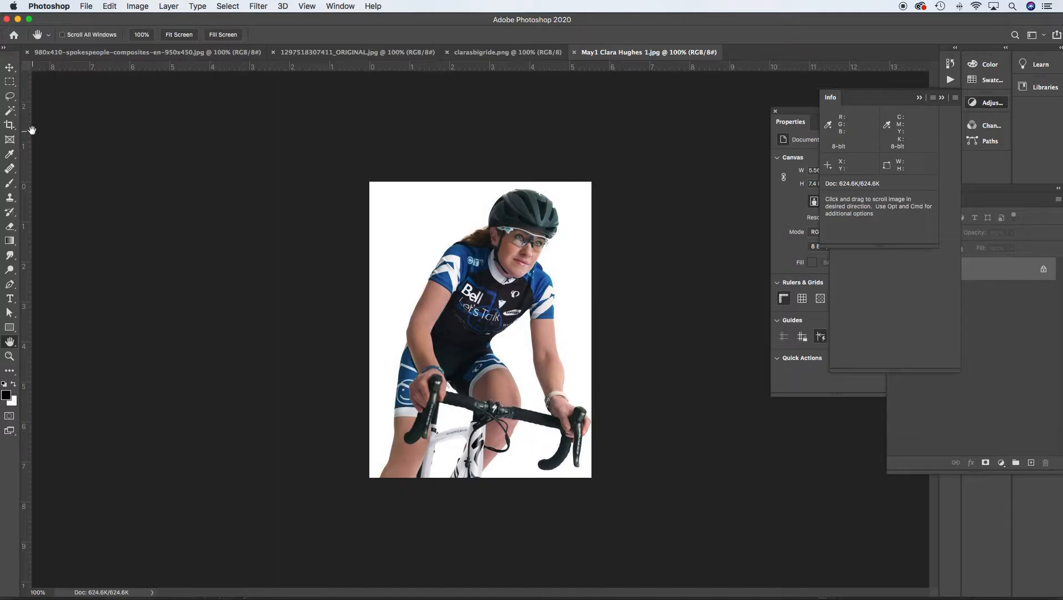
left_click(10, 112)
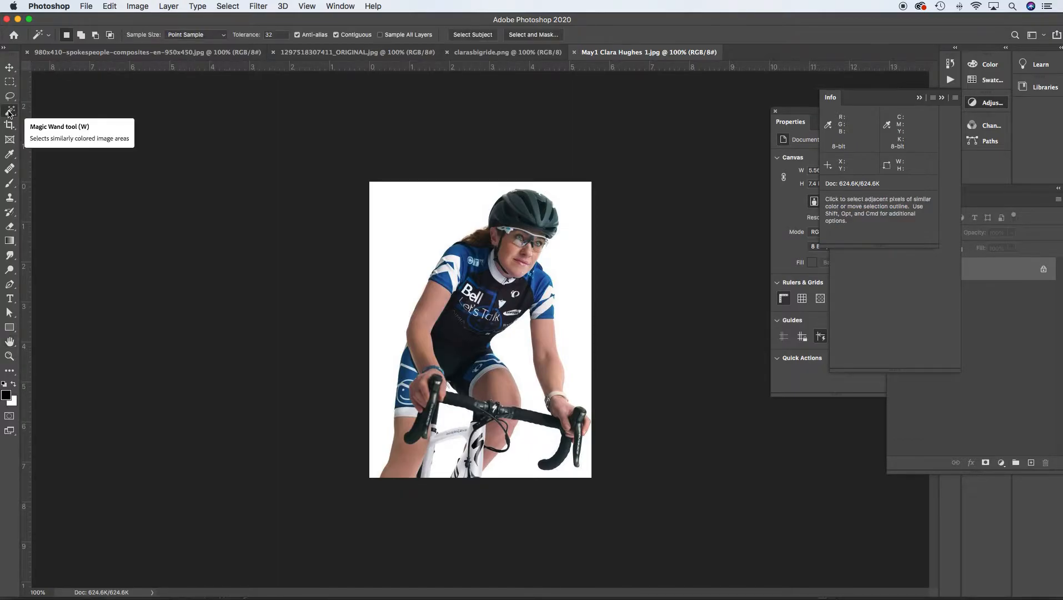
left_click(419, 236)
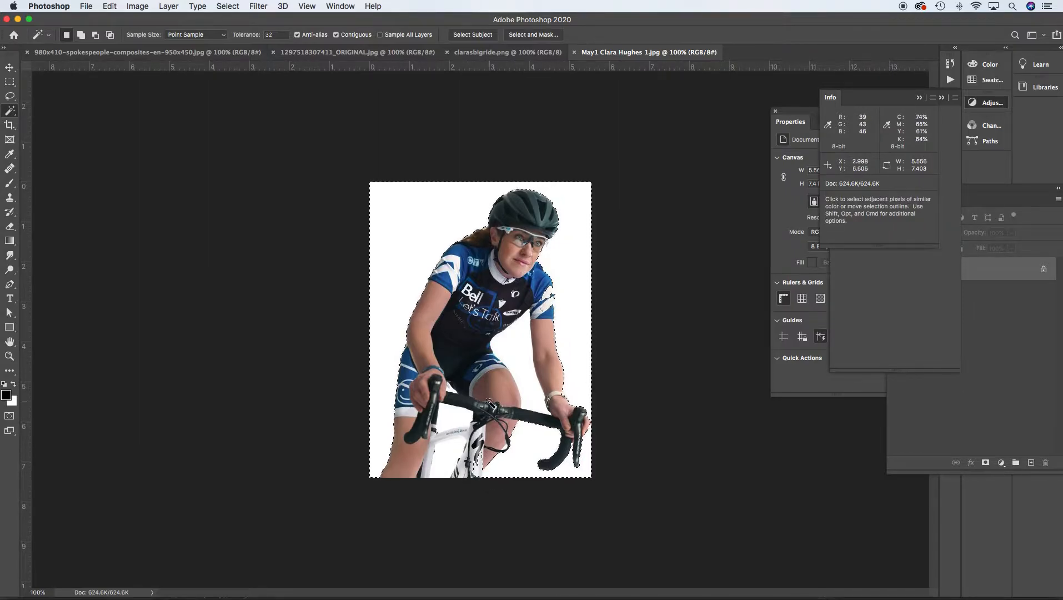
key("super+d")
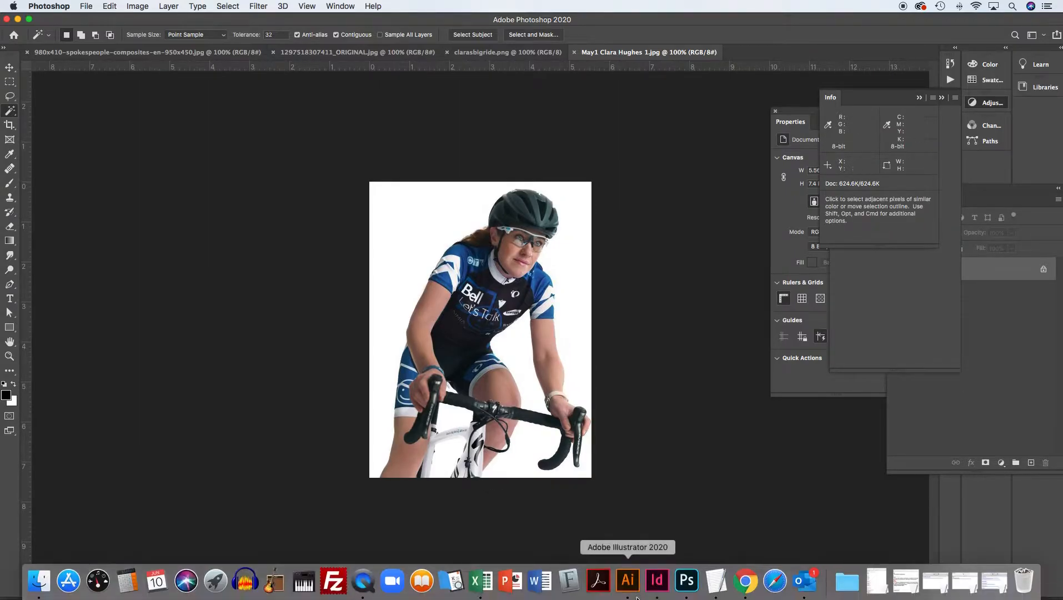
Step: Switch to InDesign, bring up multiple_effect.indd, and preview the page with the group photo at 100%
left_click(657, 581)
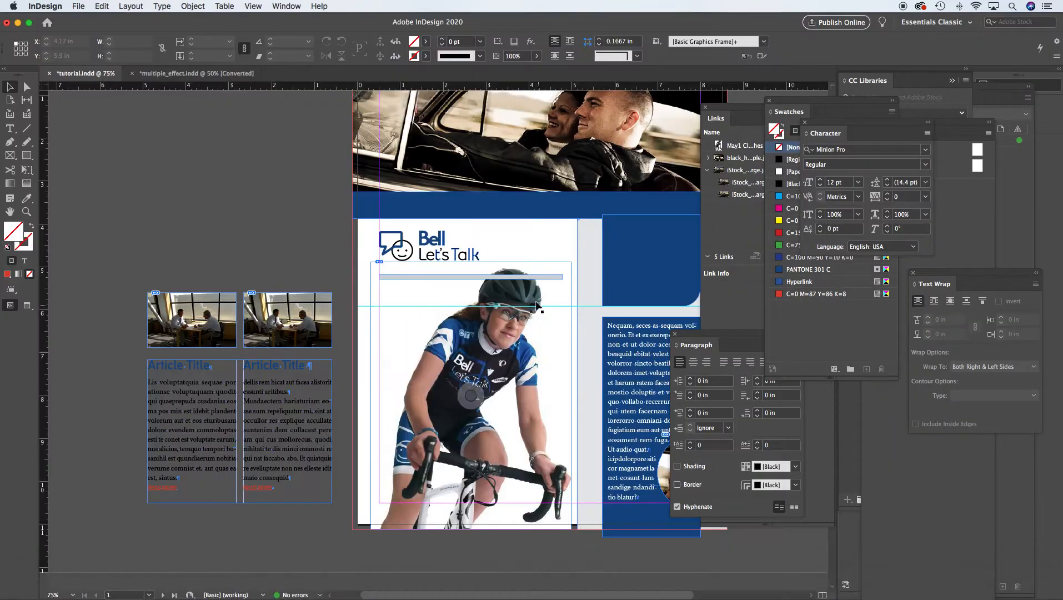
scroll(595, 400, "right", 5)
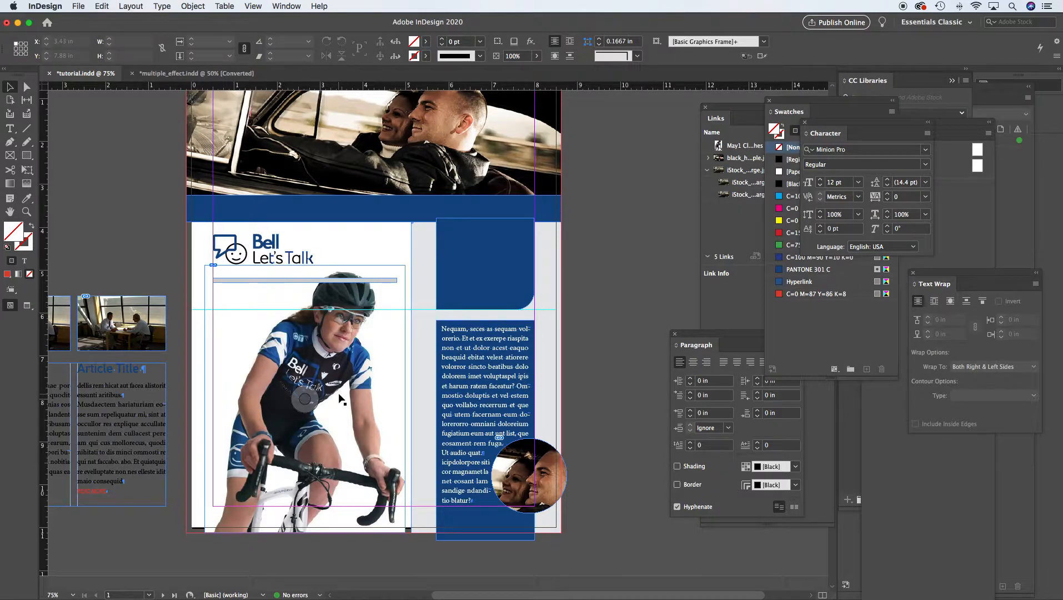
left_click_drag(304, 399, 388, 402)
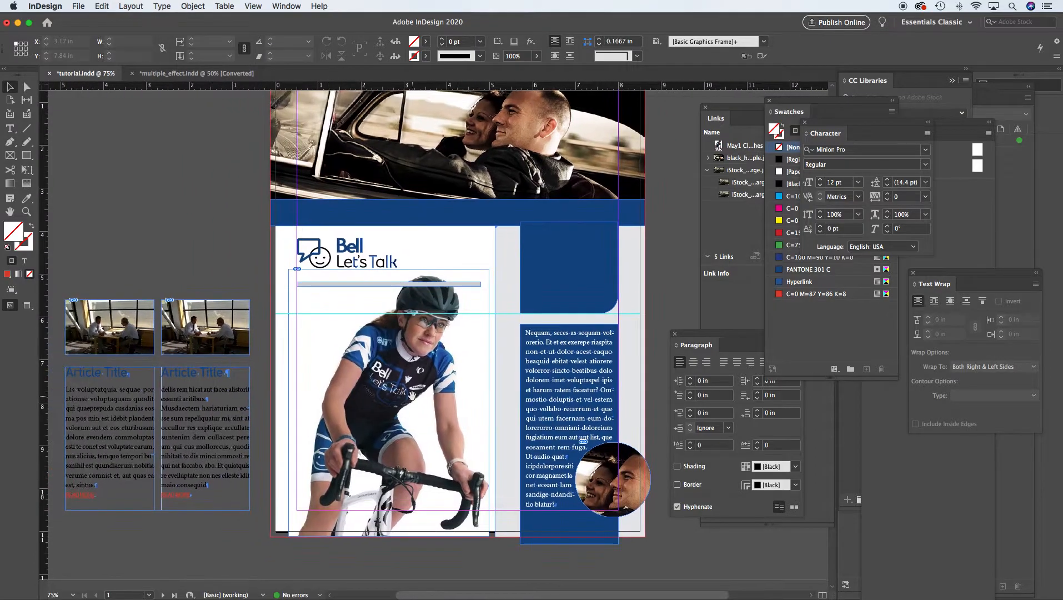
mouse_move(649, 597)
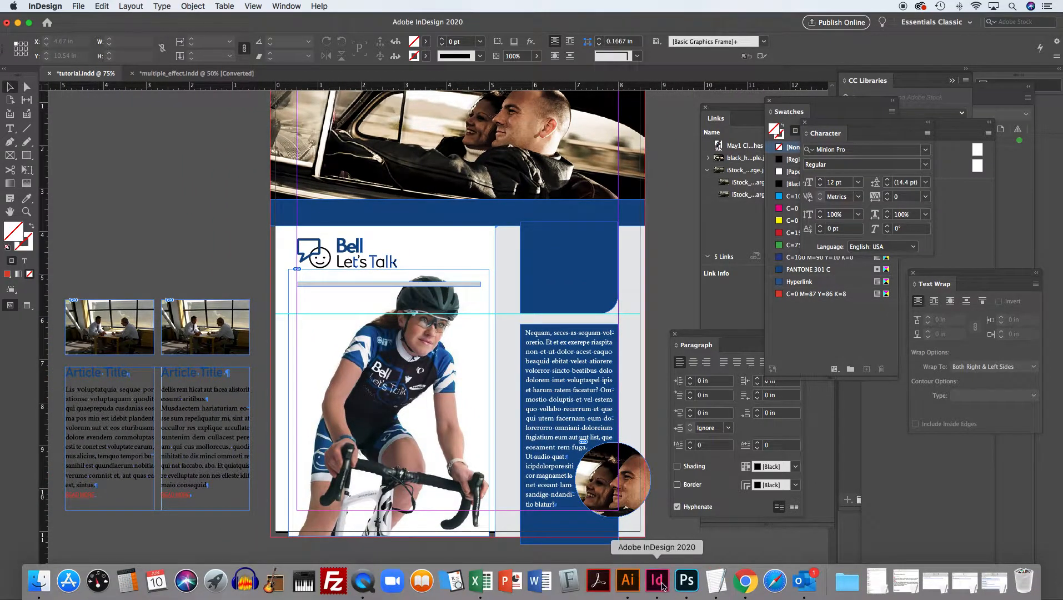
left_click(210, 73)
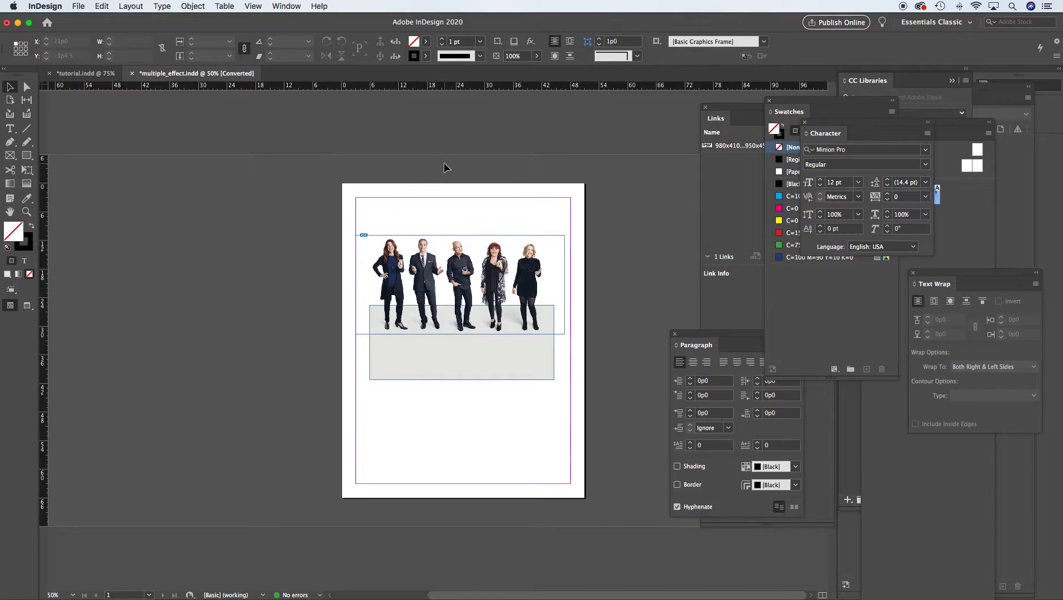
left_click(511, 314, "super")
left_click(510, 314, "super")
left_click_drag(448, 315, 598, 310)
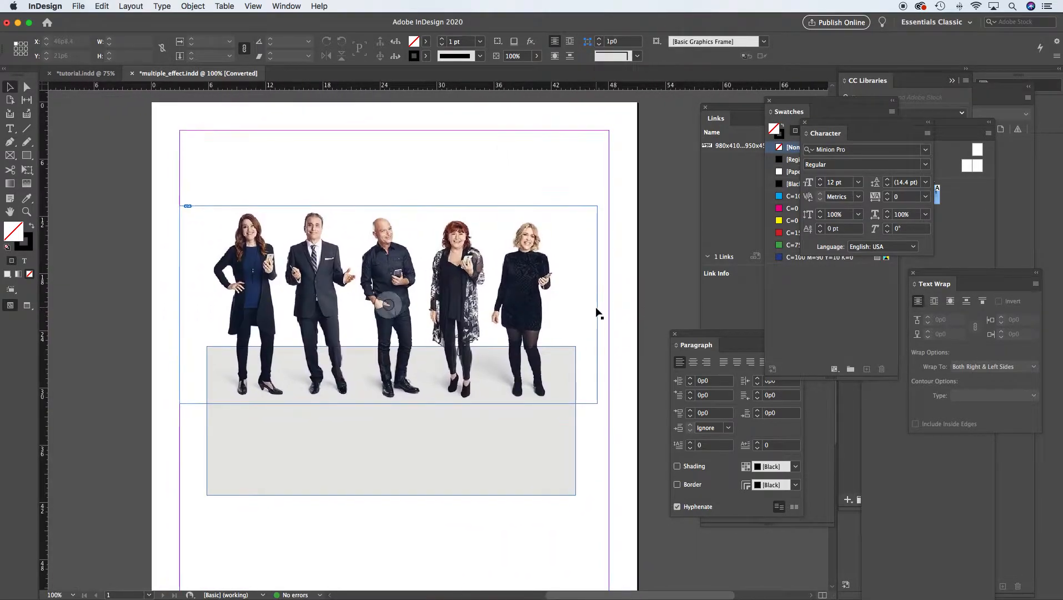
key("w")
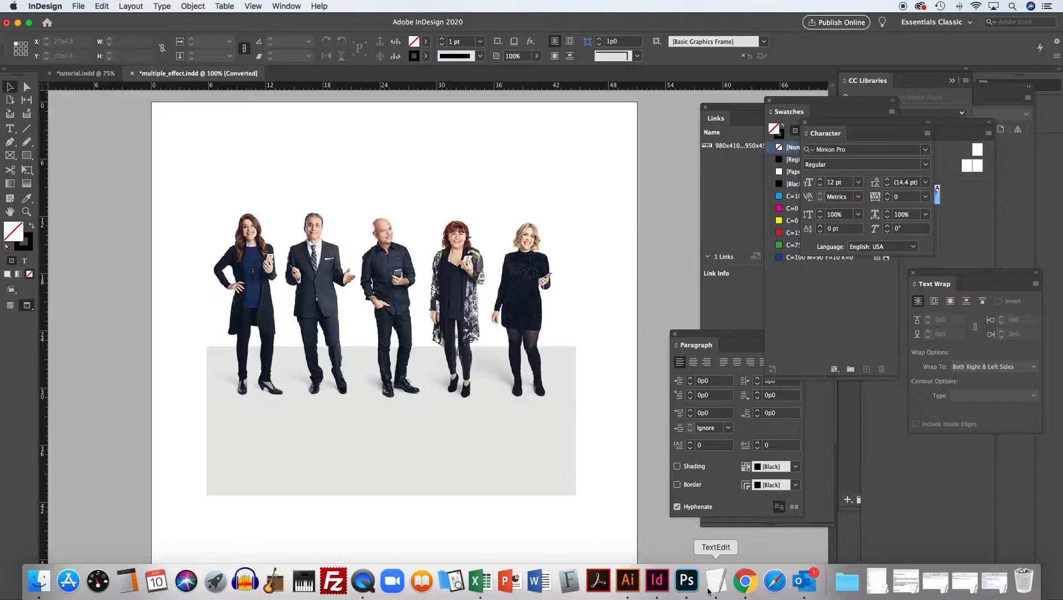
Step: Switch to Photoshop and view the group photo 980x410-spokespeople-composites-en-950x450.jpg
left_click(687, 582)
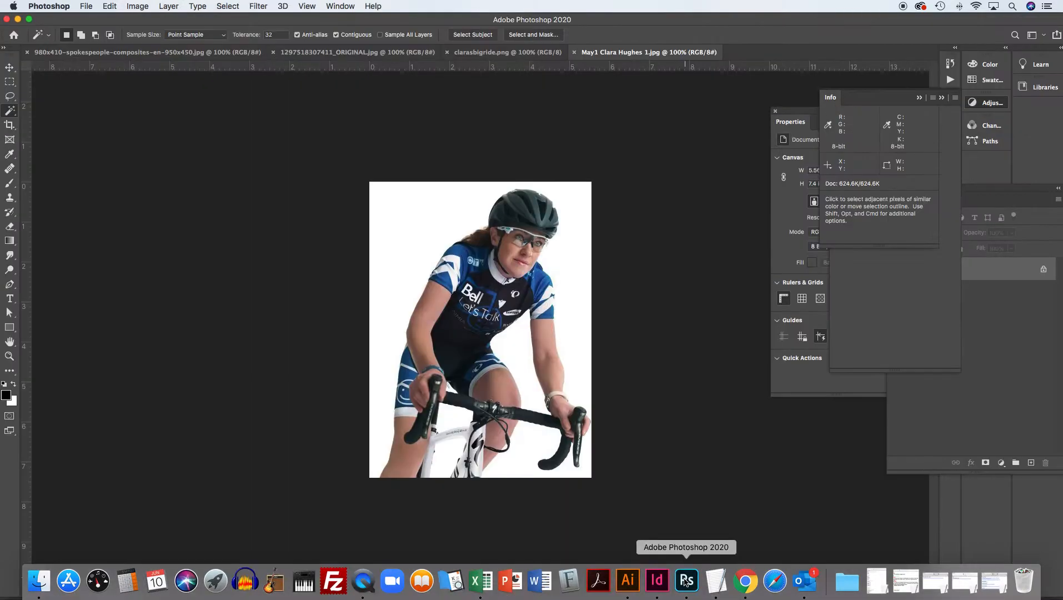
left_click(134, 54)
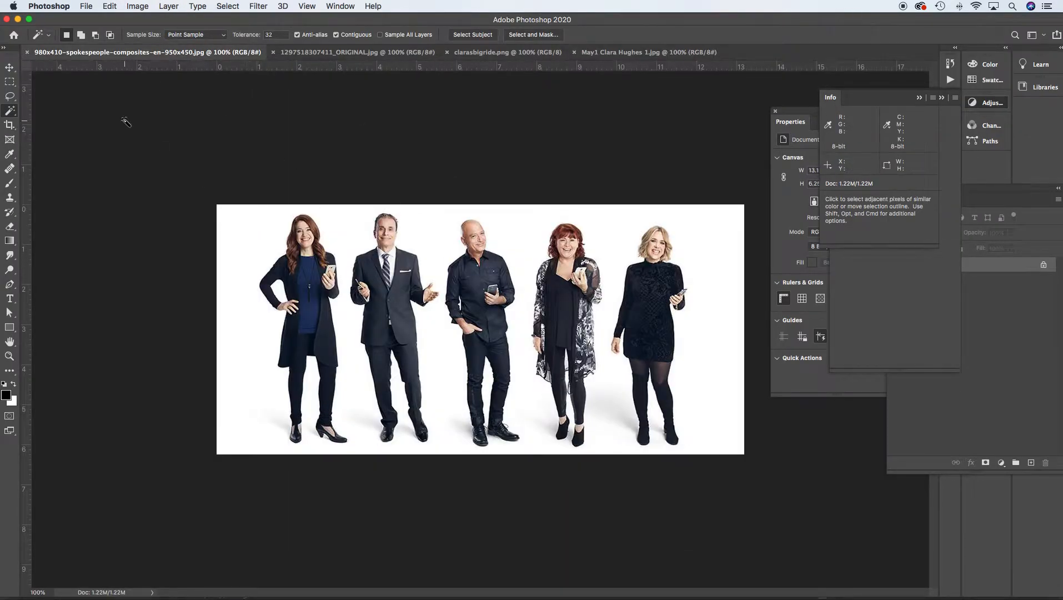
left_click(5, 67)
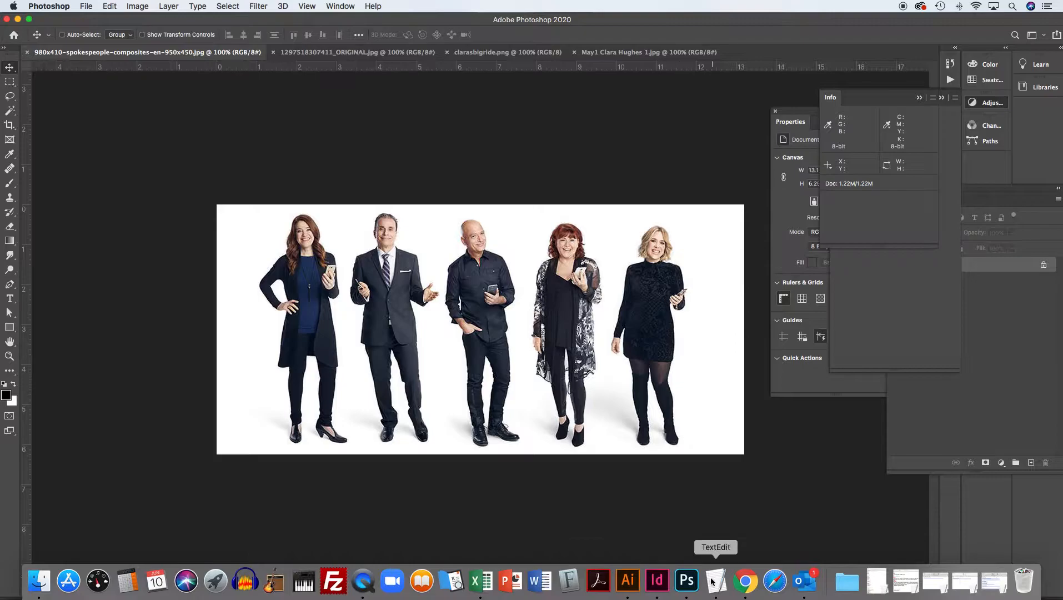
Step: Switch to InDesign, move the gray rectangle below the group photo to about X 6p8, Y 33p8, and undo the moves
left_click(657, 582)
left_click(388, 304)
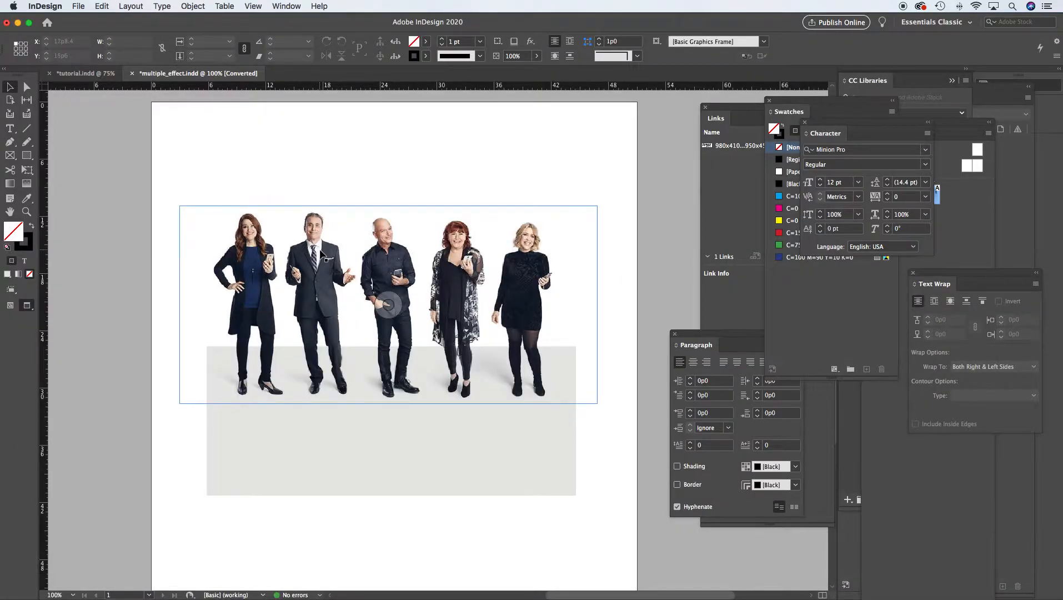
left_click(602, 203)
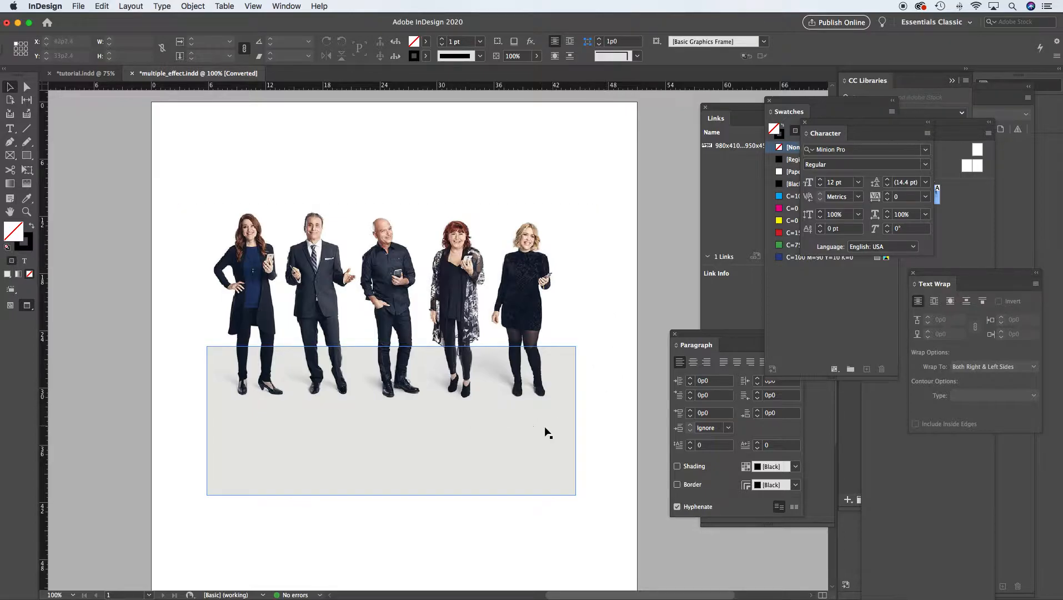
left_click_drag(475, 451, 491, 550)
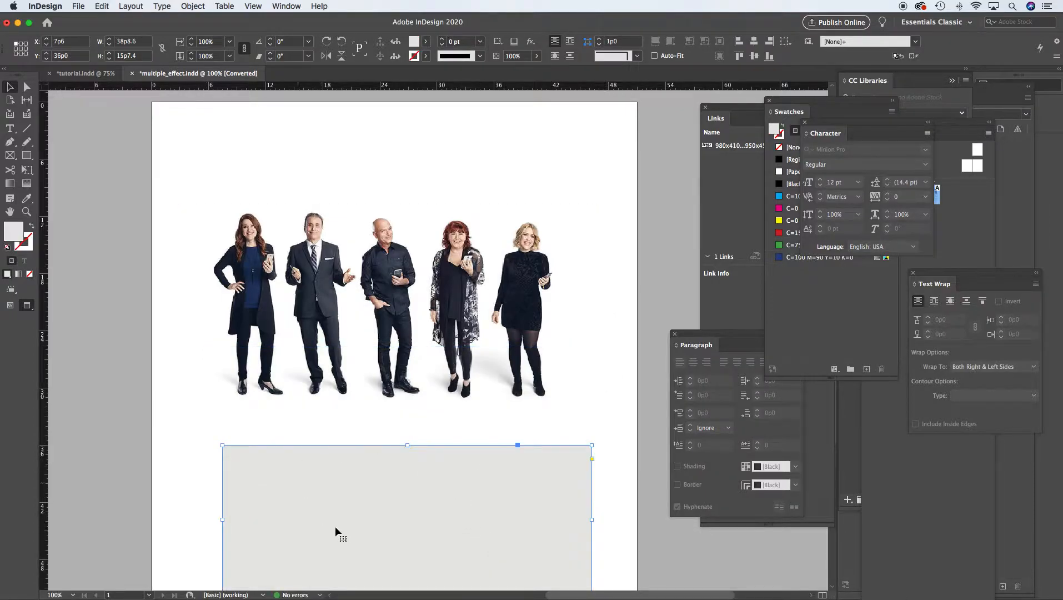
mouse_move(447, 500)
left_mouse_down()
mouse_move(439, 355)
mouse_move(438, 485)
left_mouse_up()
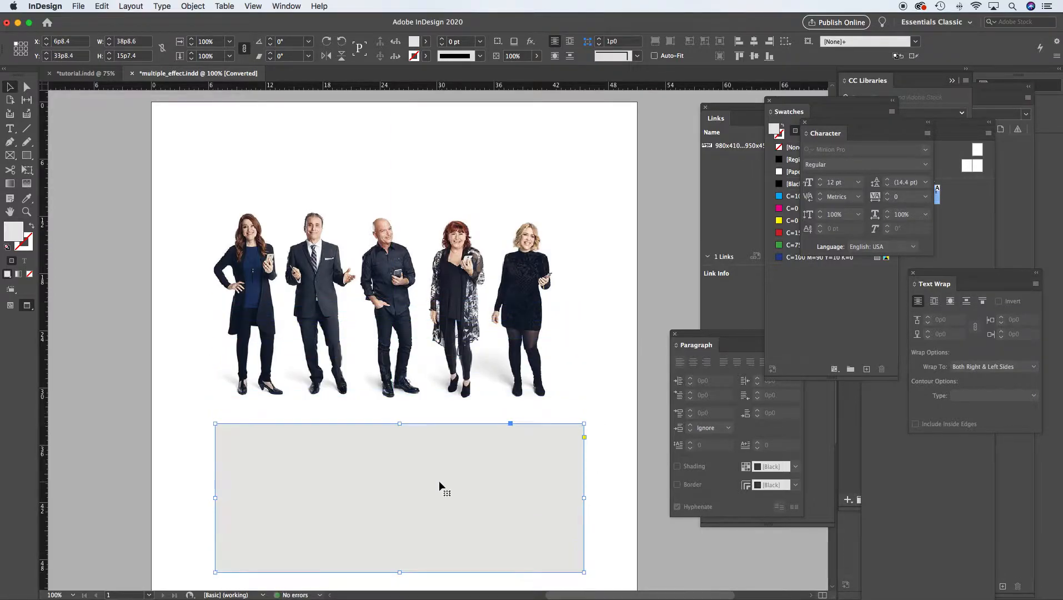
key("ctrl+z")
key("ctrl+z")
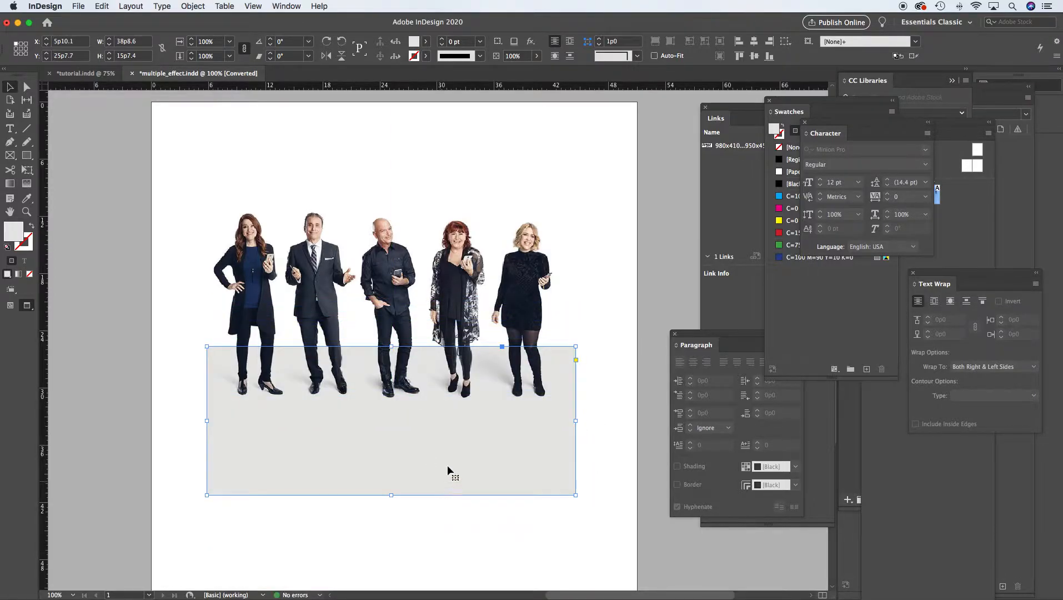
left_click(641, 273)
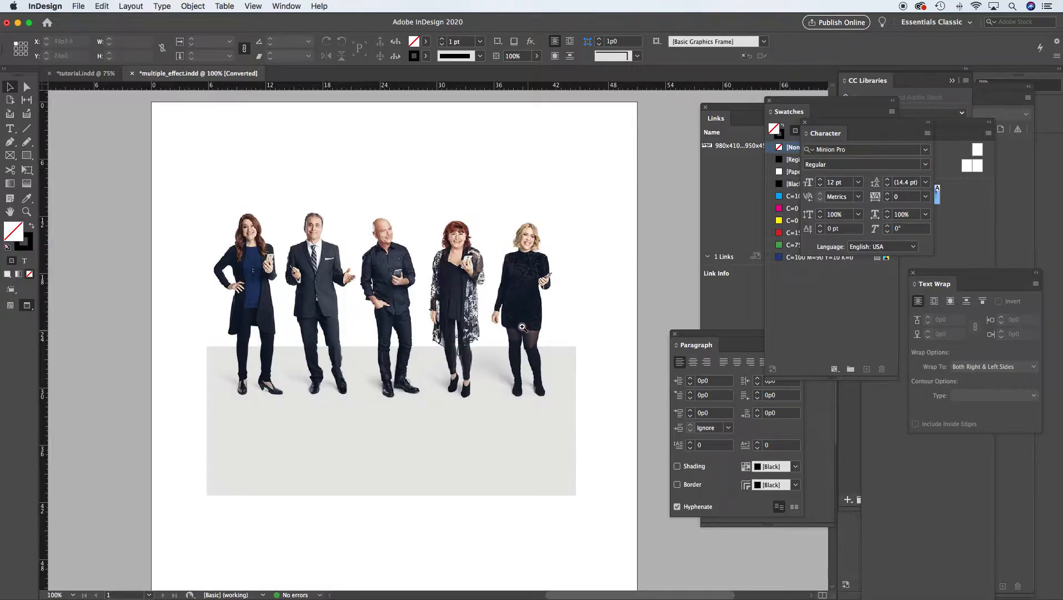
Step: Examine at 600% how the figures' legs and shadows blend with the gray rectangle across the group photo
left_click_drag(489, 325, 575, 370)
left_click_drag(387, 237, 305, 320)
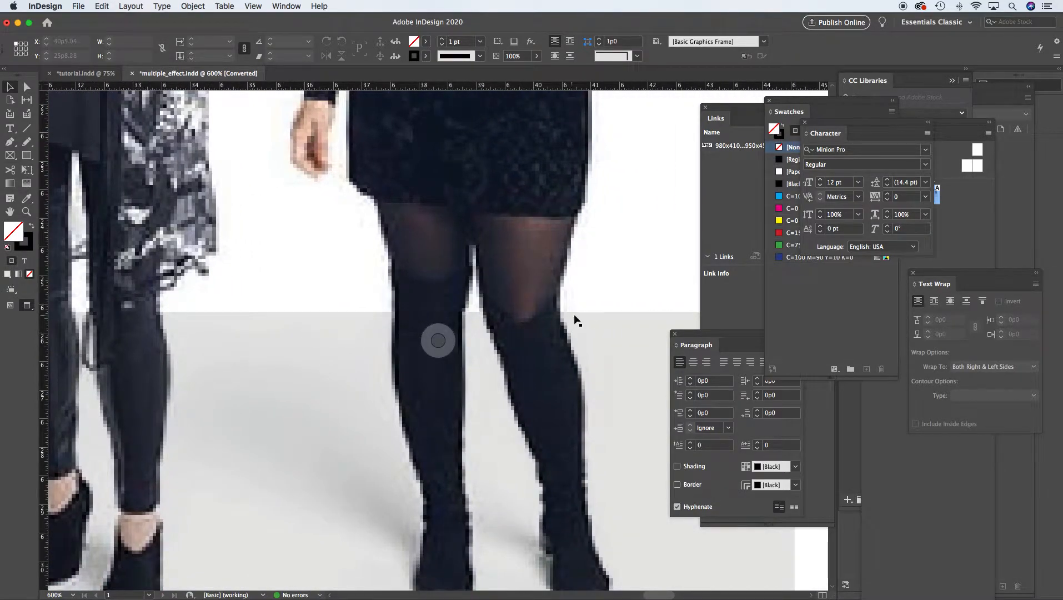
left_click_drag(257, 325, 684, 308)
left_click_drag(326, 332, 579, 327)
left_click_drag(272, 328, 551, 316)
left_click_drag(317, 315, 446, 322)
left_click_drag(341, 304, 501, 306)
left_click_drag(364, 307, 548, 309)
left_click(530, 308, "alt+super")
left_click(529, 308, "alt+super")
left_click(527, 308, "alt+super")
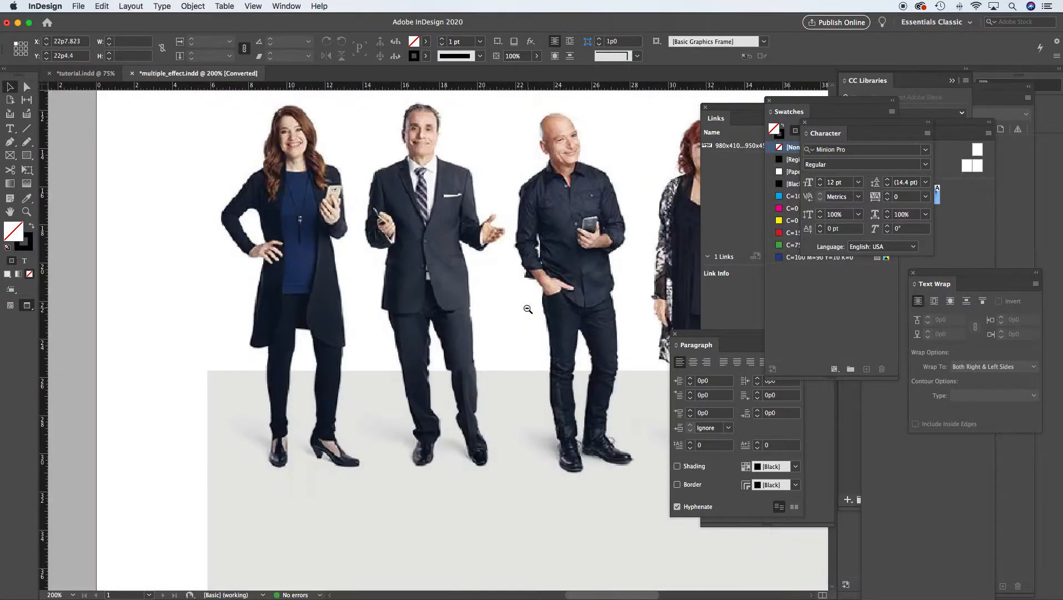
Step: Delete the group photo from the page, leaving the gray rectangle in place
left_click(527, 308, "alt+super")
left_click(523, 308, "alt+super")
left_click(513, 347, "alt+super")
left_click_drag(426, 362, 481, 312)
left_click(483, 249)
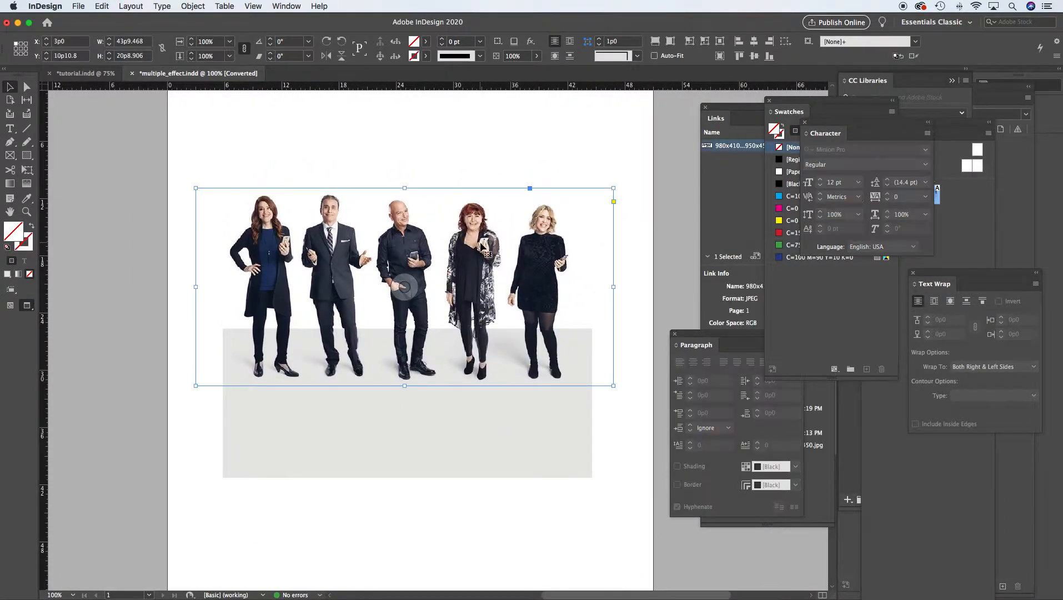
key("Delete")
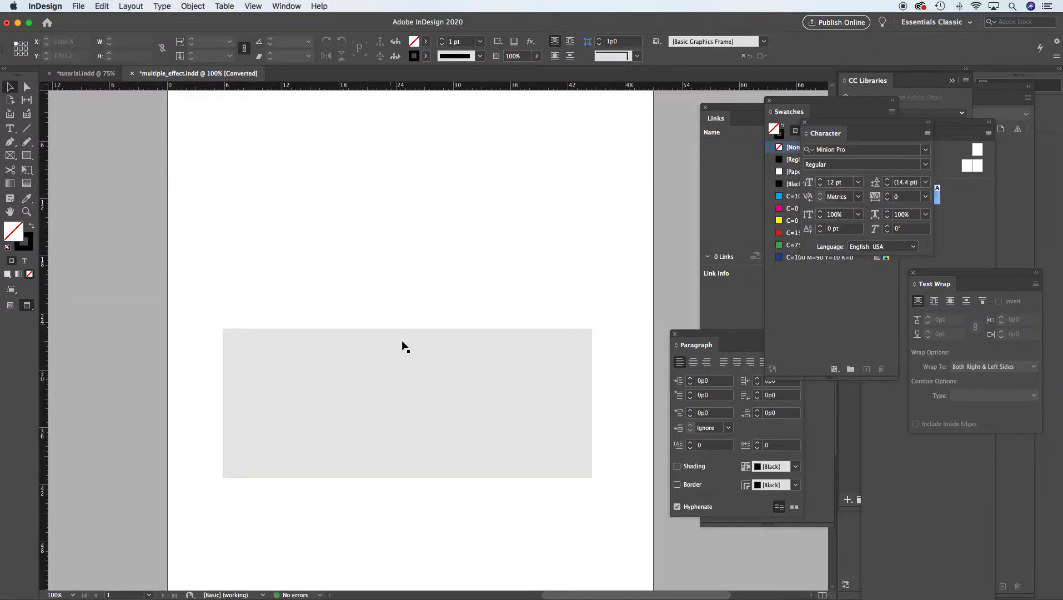
Step: Switch the page from preview to normal screen mode with nothing selected, showing margins and frame edges
left_click(403, 360)
mouse_move(427, 298)
left_mouse_down()
mouse_move(407, 380)
mouse_move(418, 310)
left_mouse_up()
left_click(106, 155)
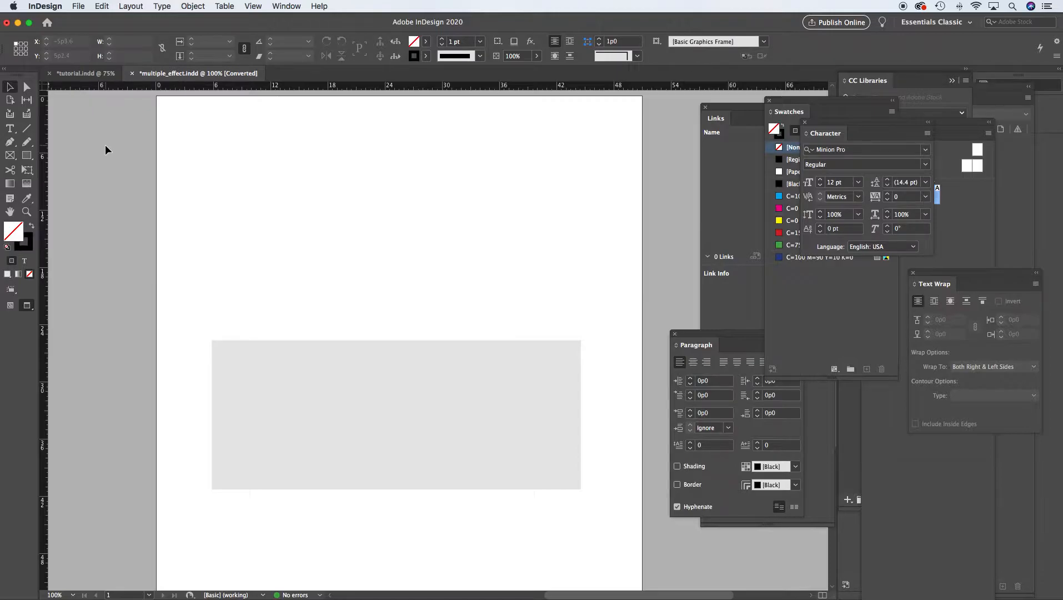
key("w")
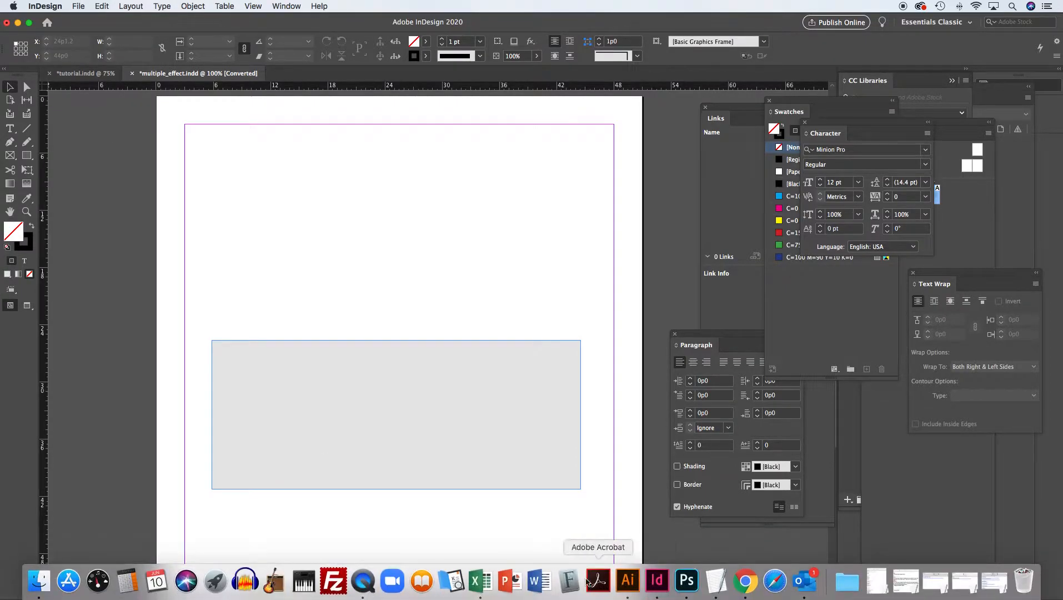
Step: Switch to Photoshop and save the group photo to the Desktop as a JPEG with quality 12 (Maximum) and Baseline ("Standard") format
left_click(687, 581)
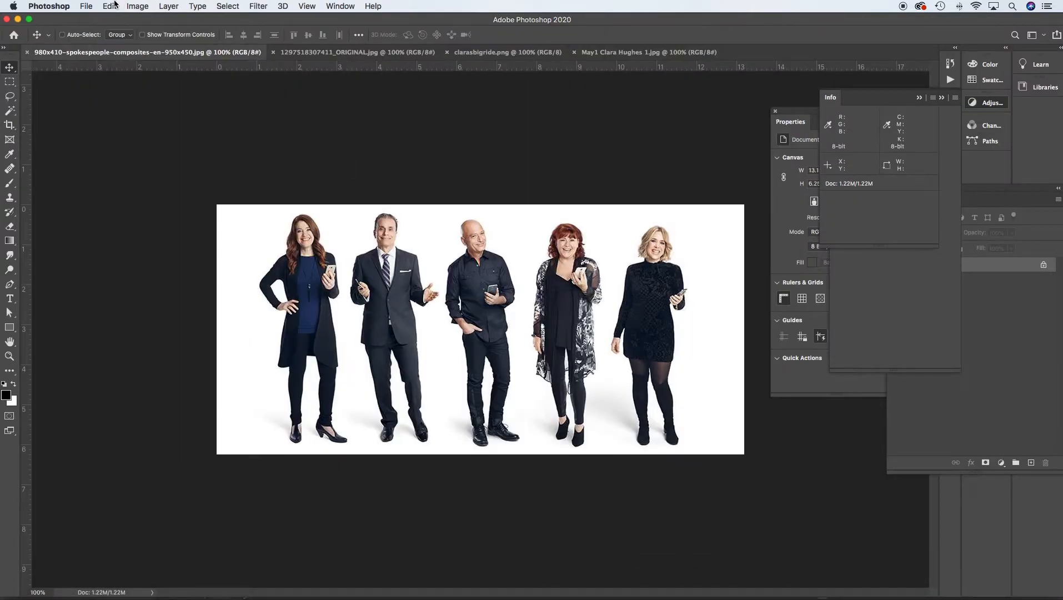
left_click(86, 6)
left_click(309, 190)
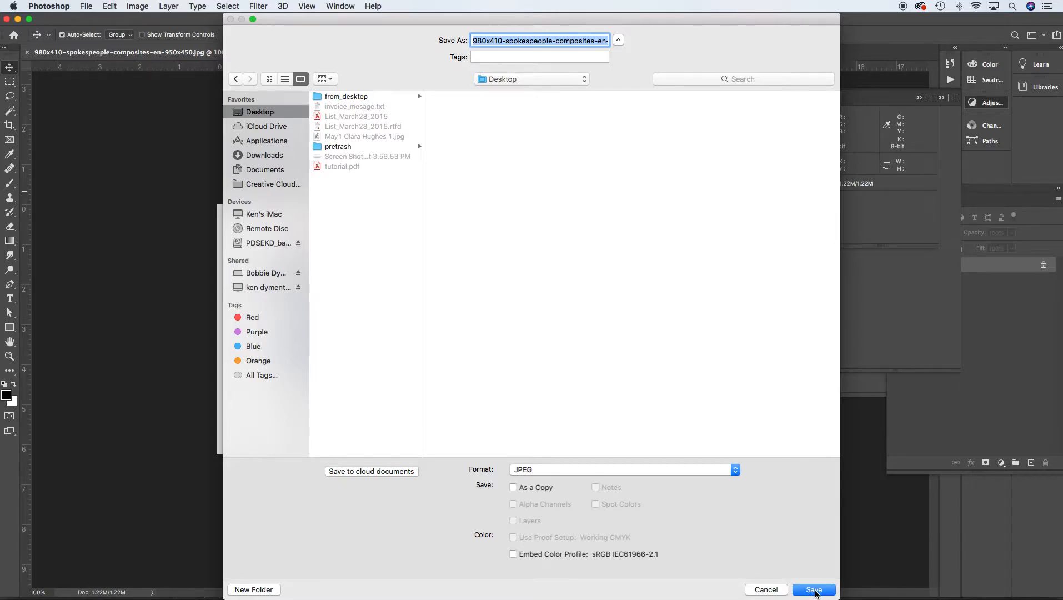
left_click(814, 591)
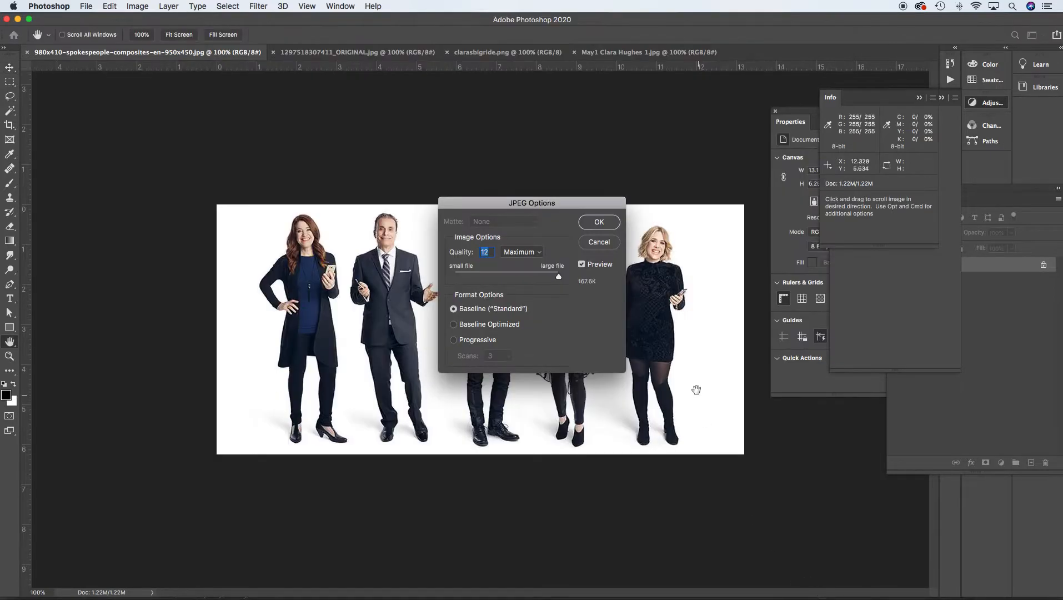
left_click(598, 223)
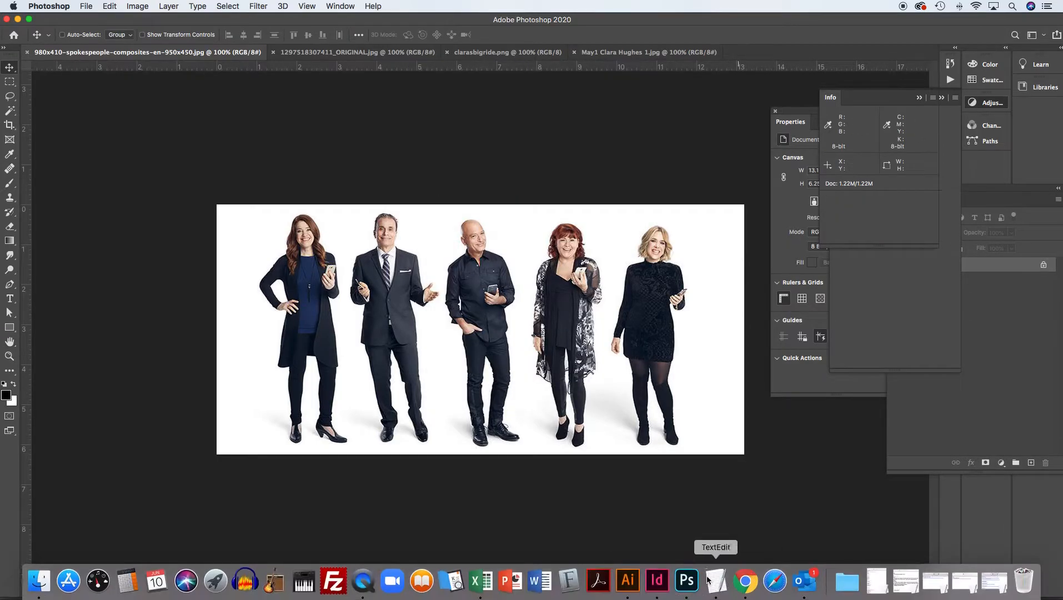
Step: Switch to InDesign and place 980x410-spokespeople-composites-en-950x450.jpg above the gray rectangle at about X 4p1, Y 5p4
left_click(655, 580)
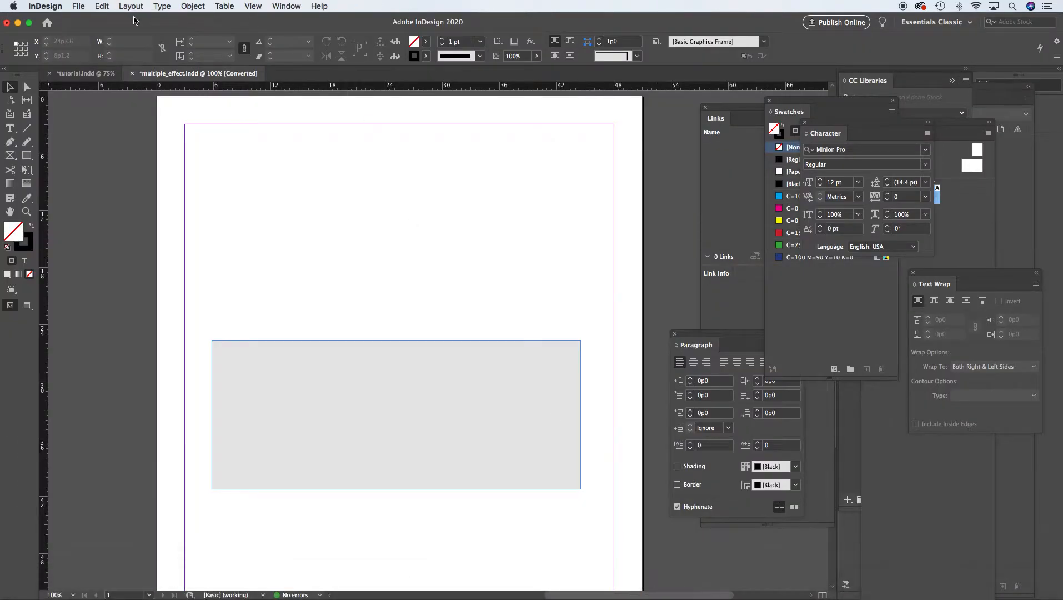
left_click(78, 6)
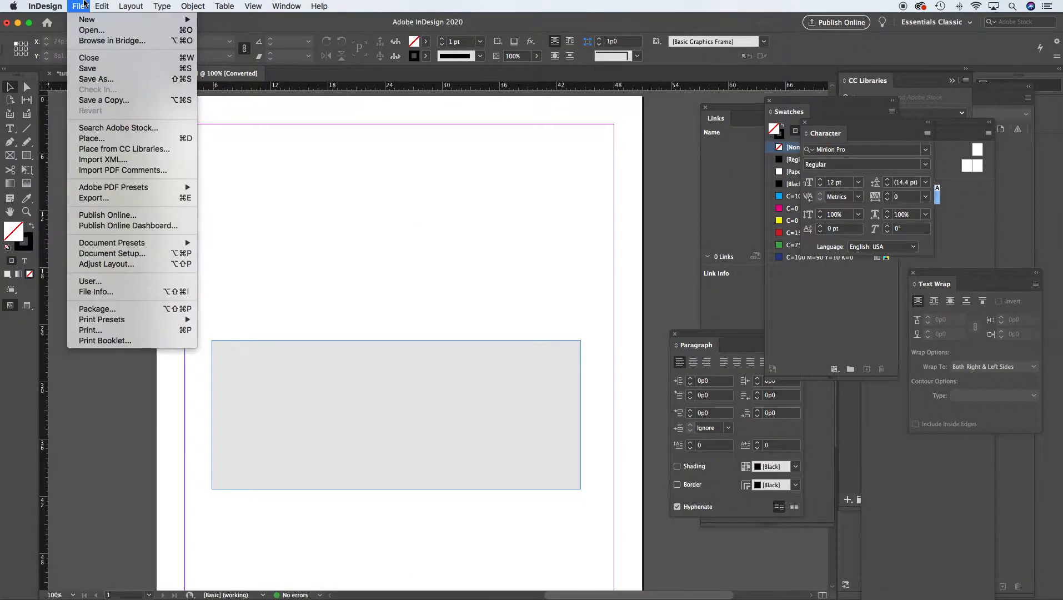
left_click(103, 138)
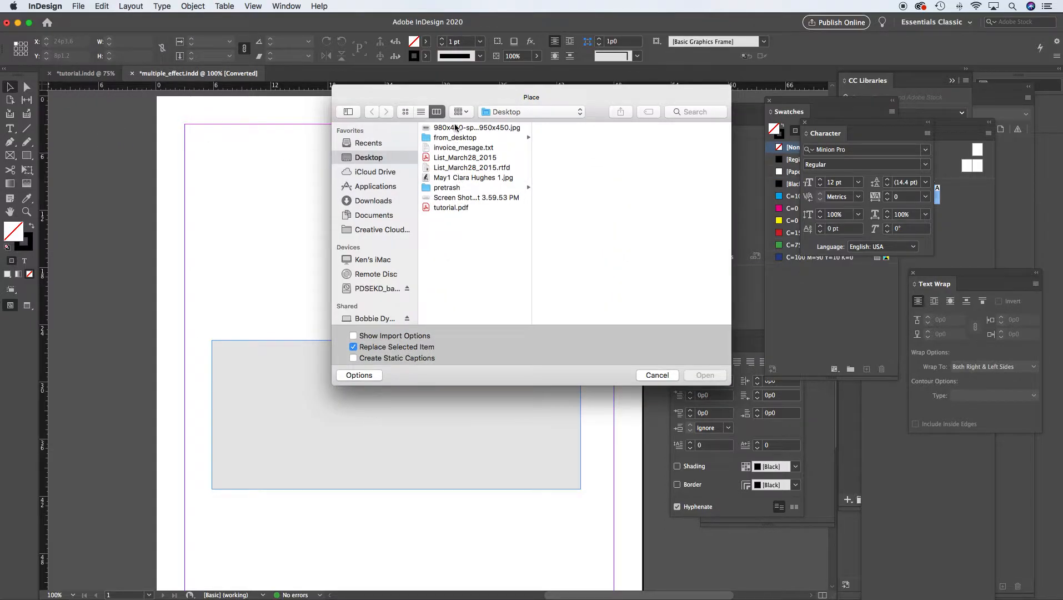
left_click(455, 128)
left_click(705, 376)
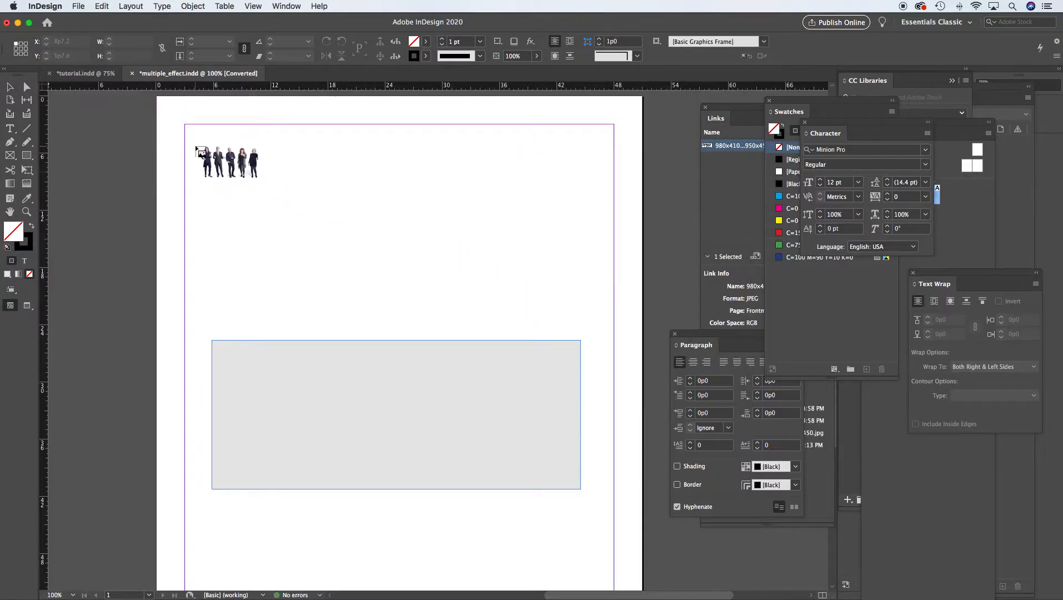
left_click(197, 148)
Step: Undo the accidental shift of the image within its frame and move the photo over the gray rectangle to about X 5p10, Y 14p8
left_click(387, 282)
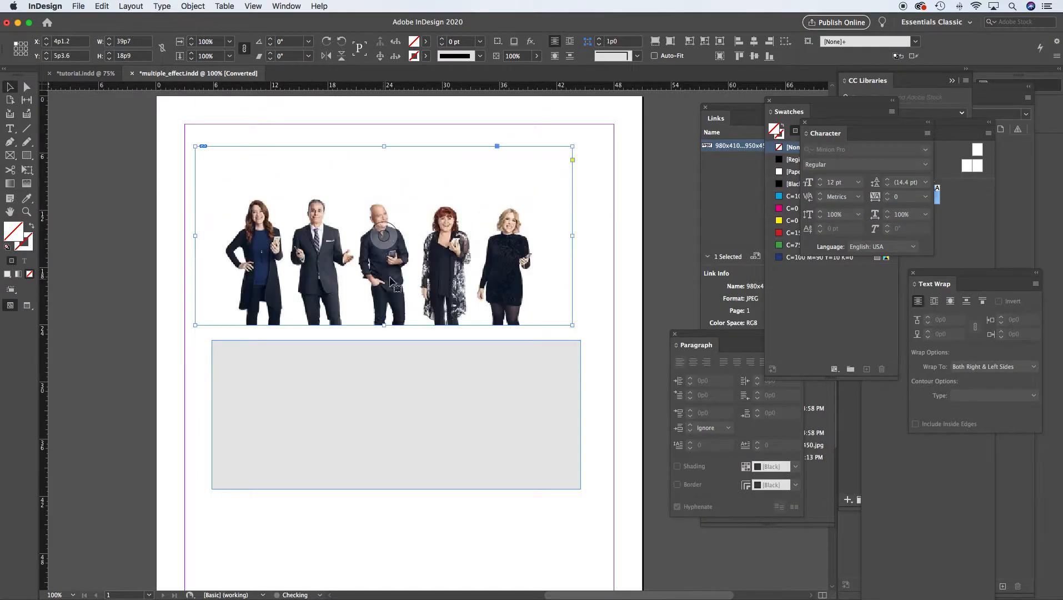
key("super+z")
left_click(190, 191)
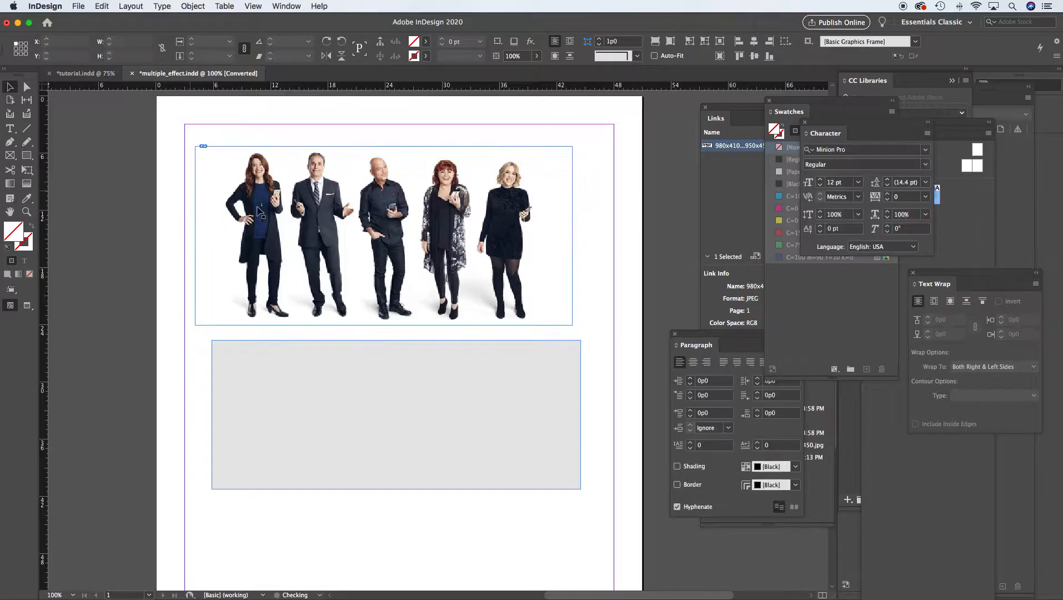
left_click_drag(264, 206, 276, 286)
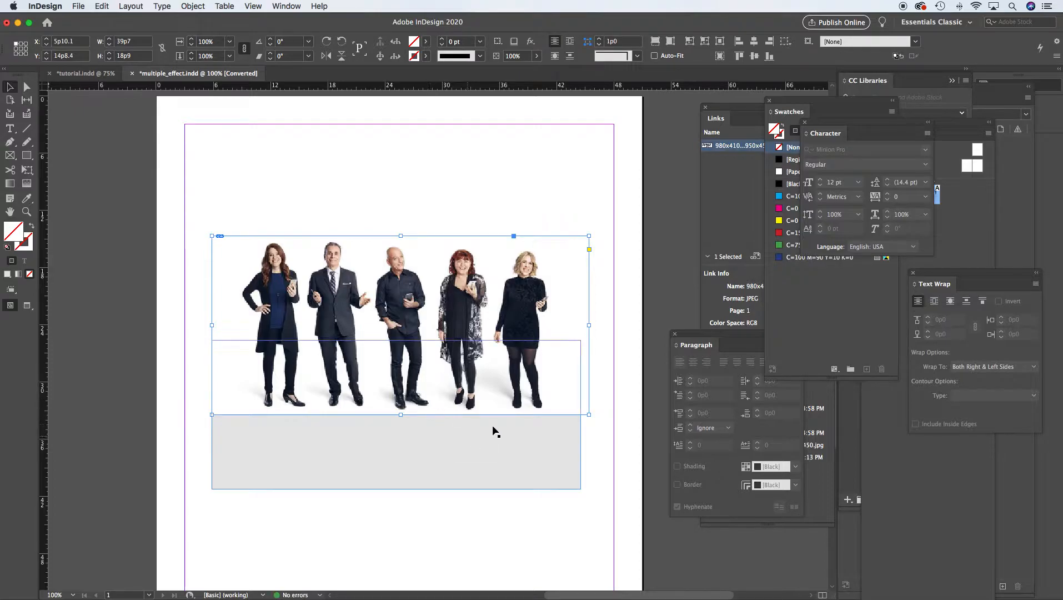
left_click(525, 217)
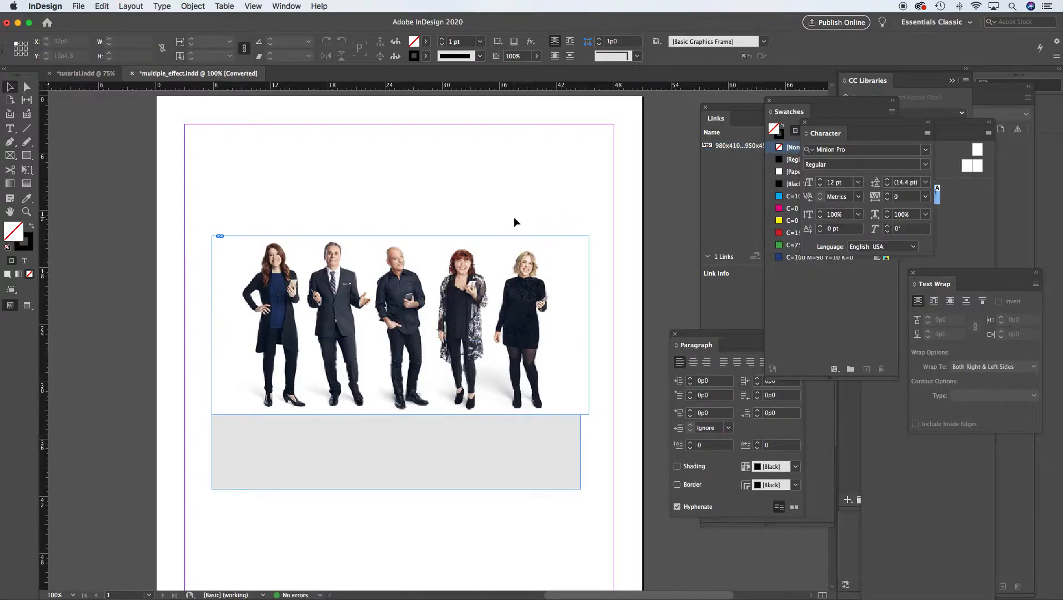
Step: Raise the display performance so the group photo renders at higher quality on the page
left_click(482, 298, "alt+super")
left_click(453, 300, "super")
left_click(435, 300, "super")
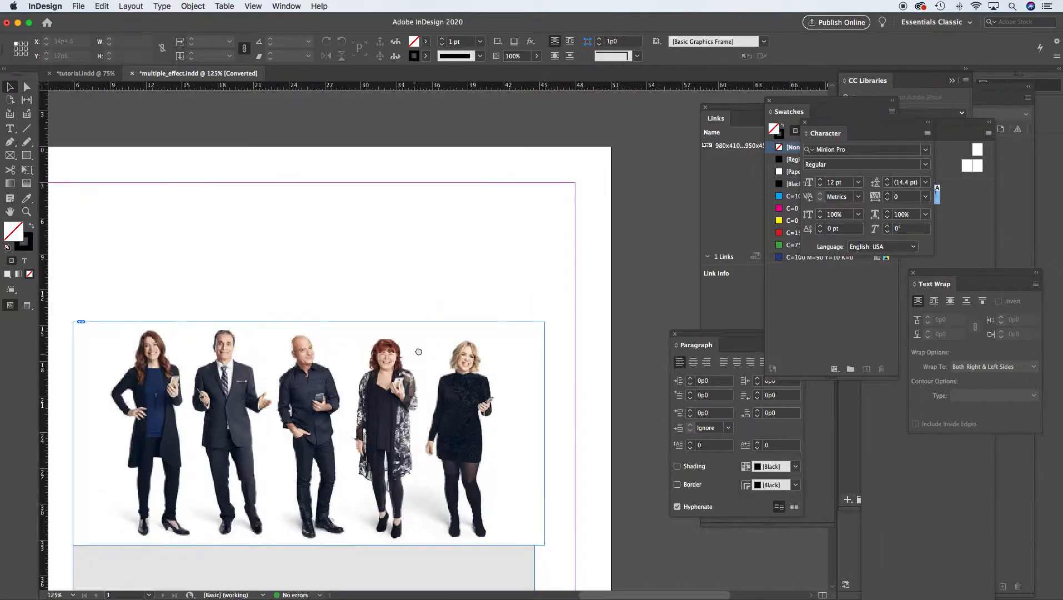
left_click_drag(414, 354, 518, 255)
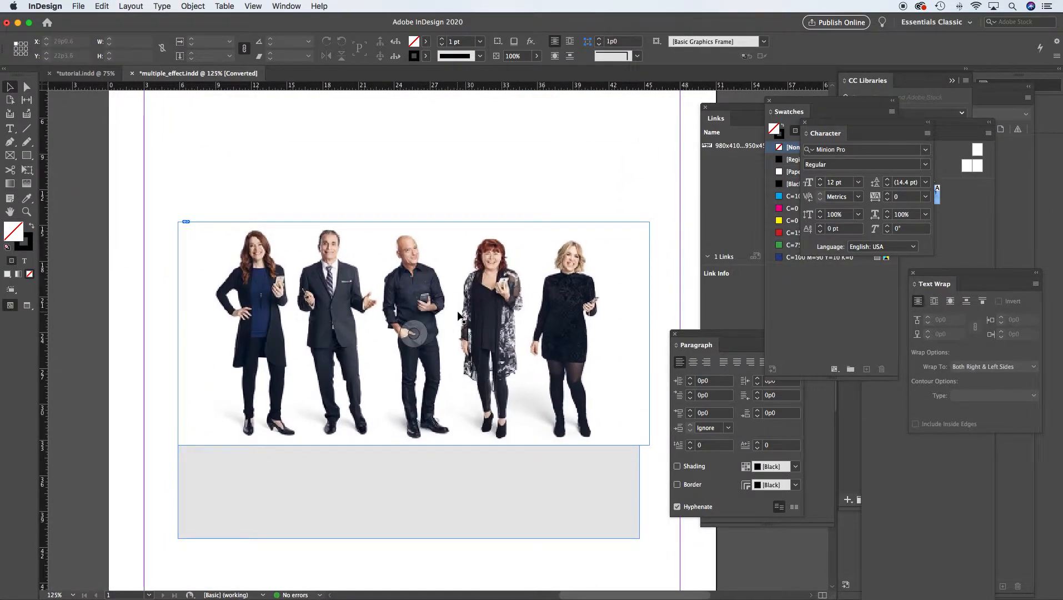
left_click(254, 6)
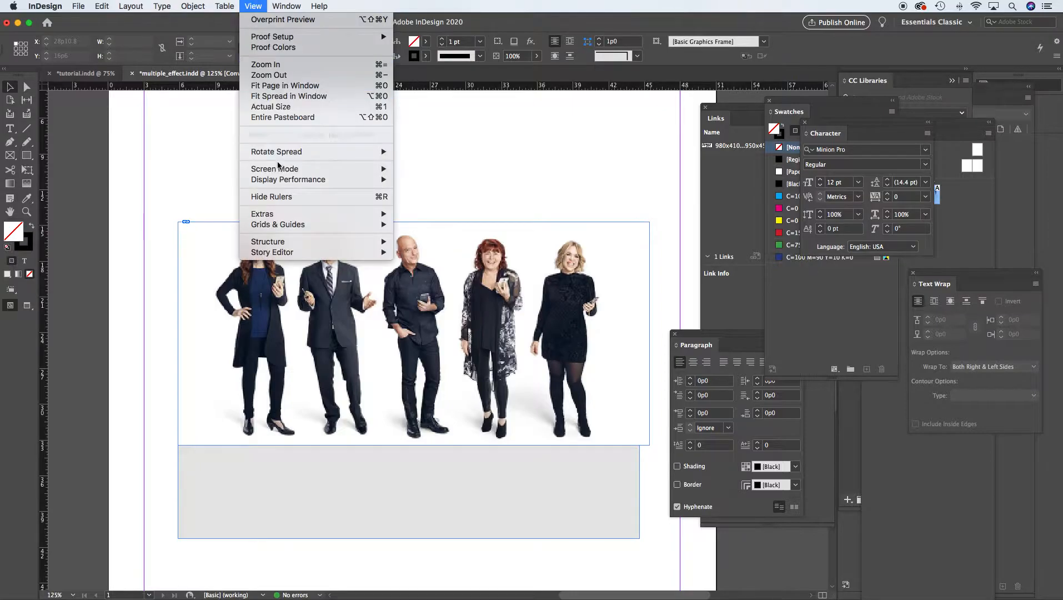
mouse_move(289, 179)
left_click(449, 201)
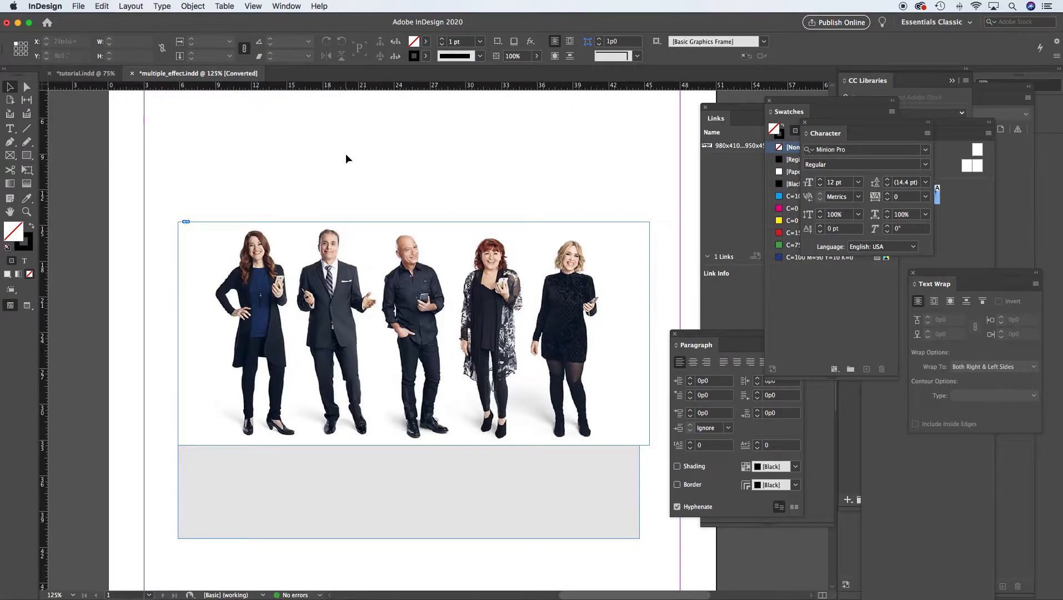
Step: Apply a Transparency effect to the group photo with blending mode Multiply, with the effect preview turned on
left_click(358, 266)
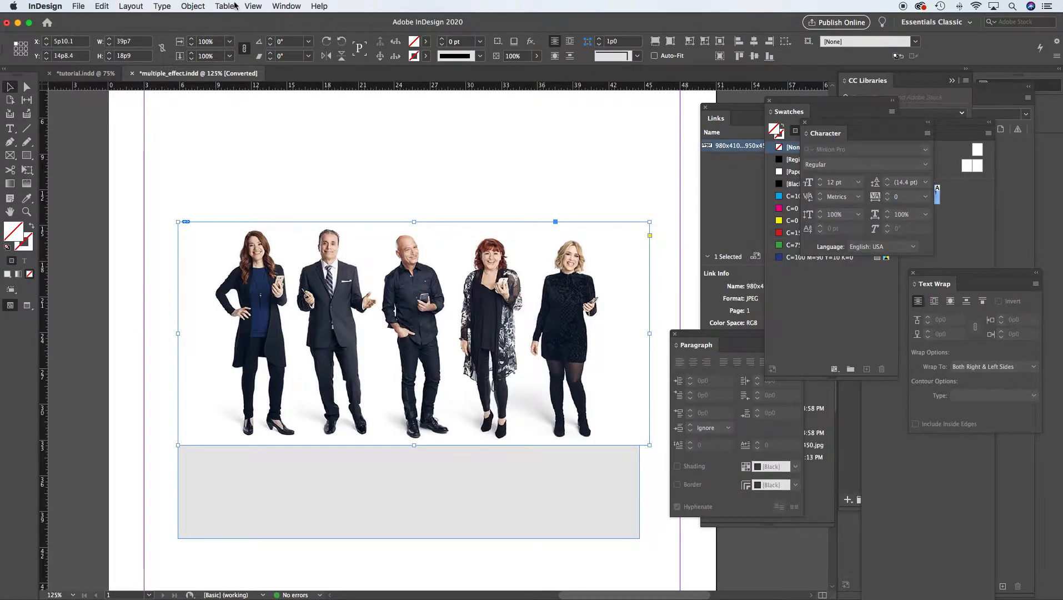
left_click(190, 6)
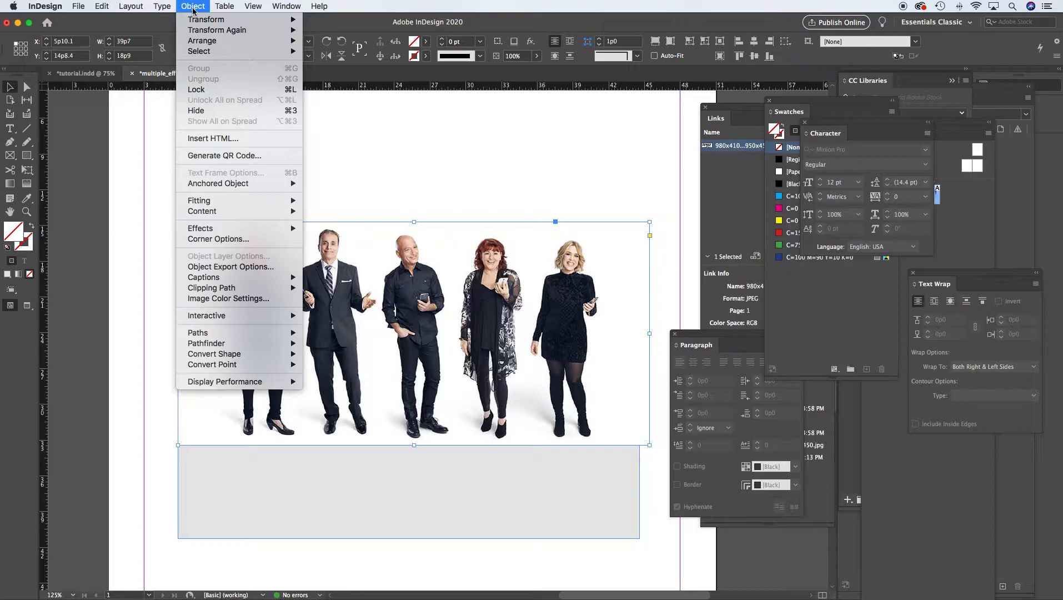
mouse_move(248, 227)
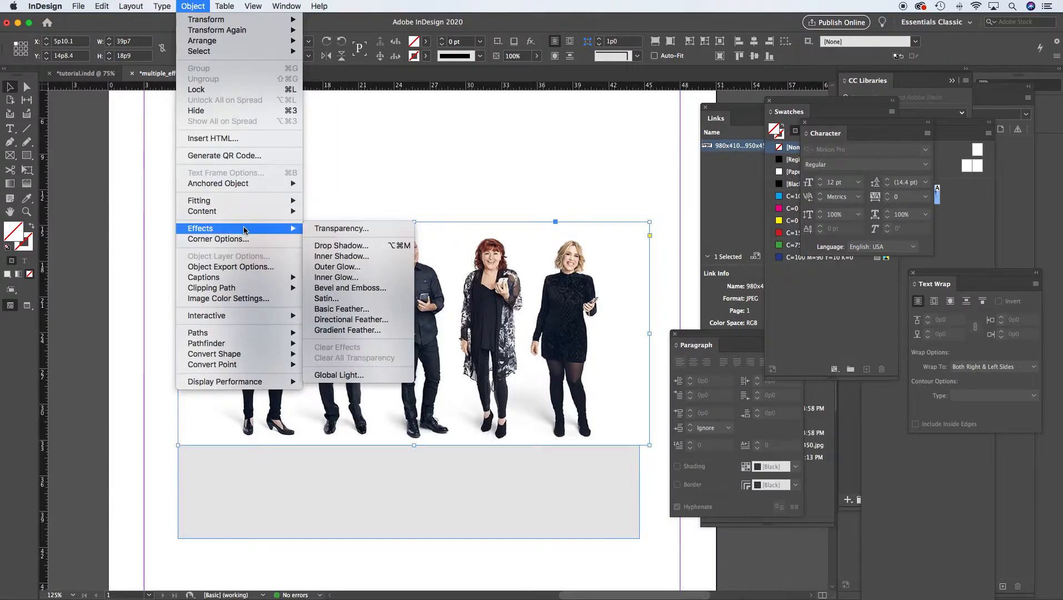
left_click(356, 232)
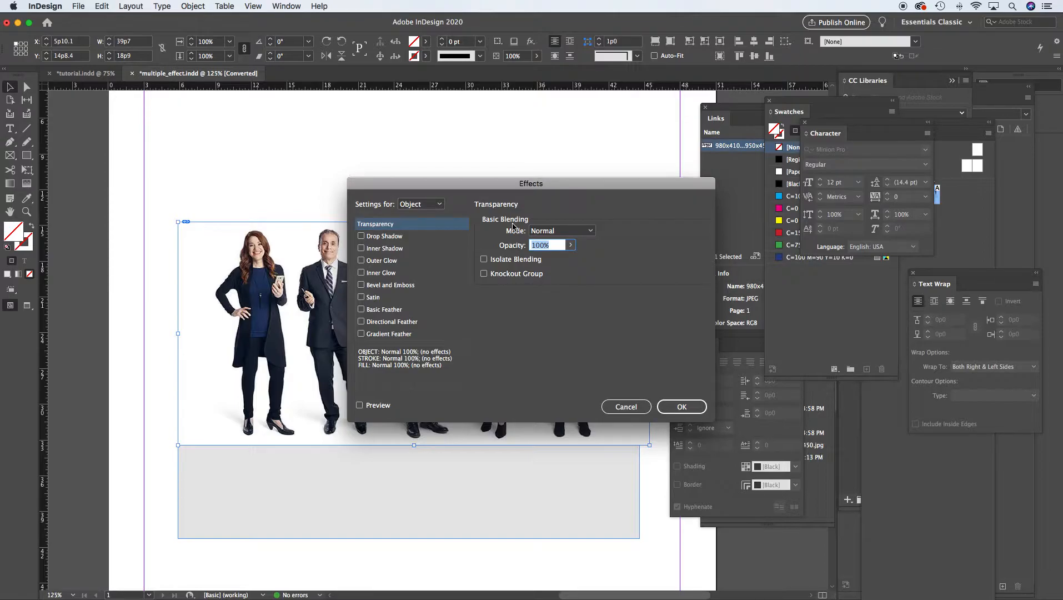
left_click_drag(479, 190, 718, 102)
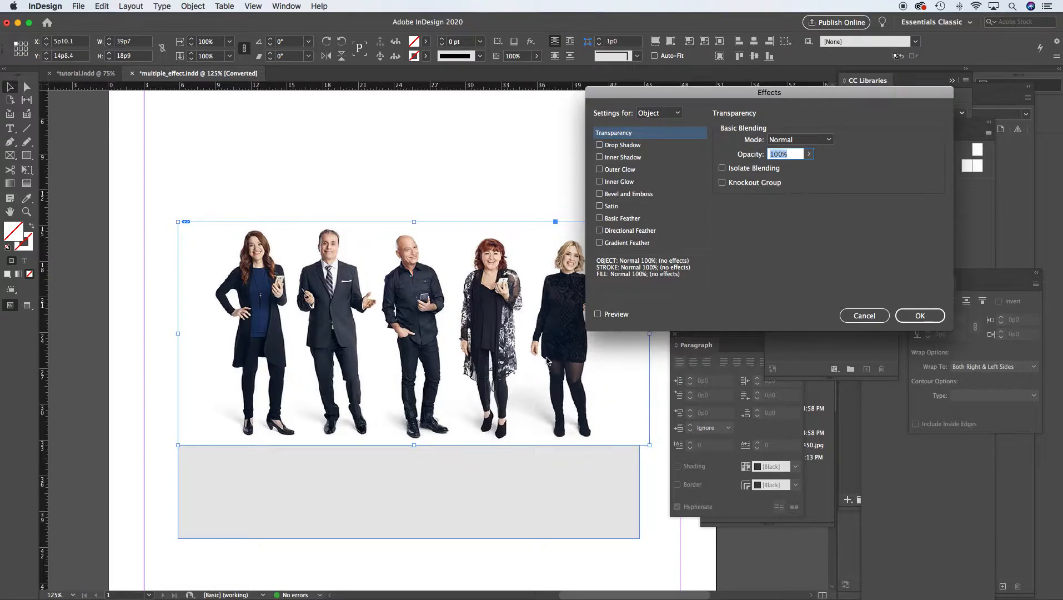
left_click(598, 314)
left_click(805, 141)
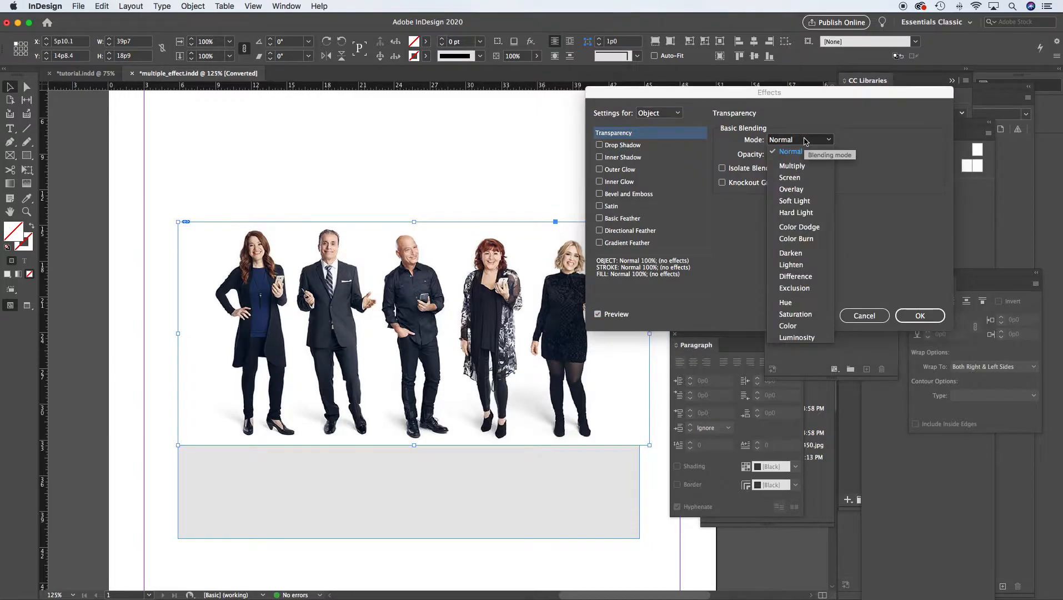
left_click(798, 166)
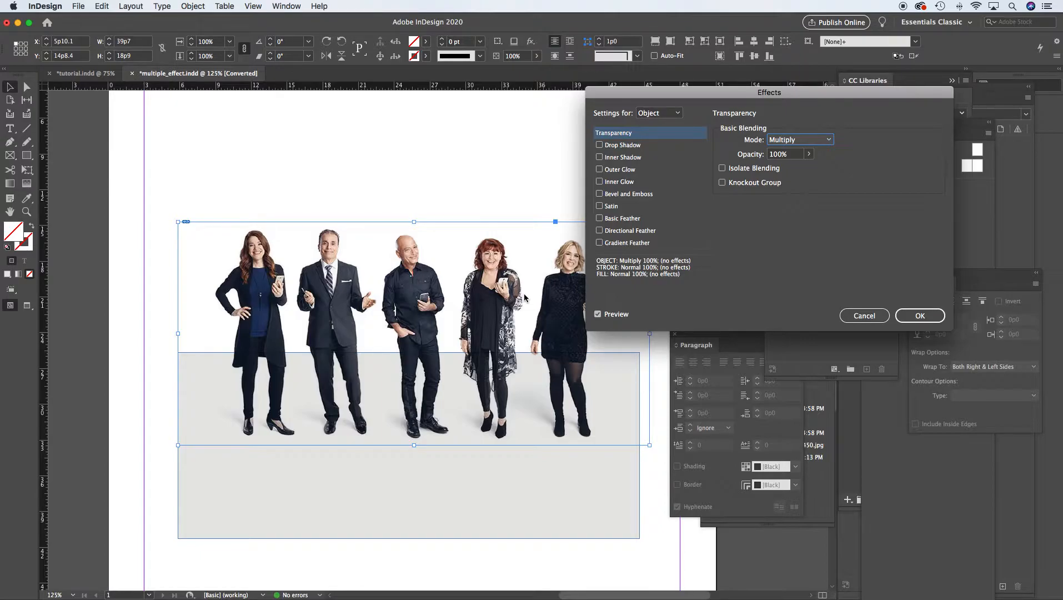
left_click(919, 316)
left_click(541, 195)
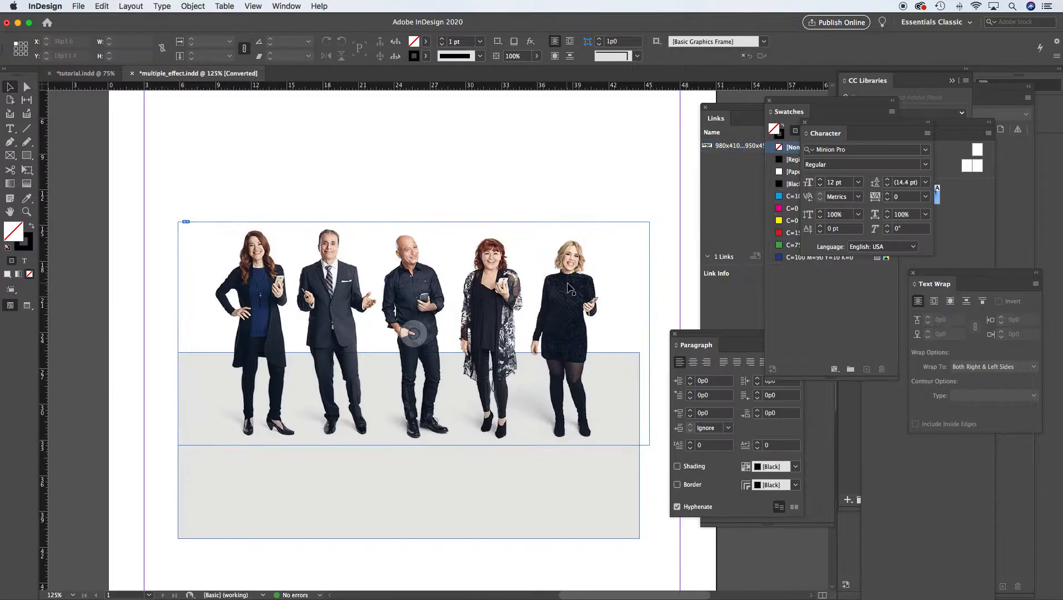
Step: Move the group photo up over the gray rectangle to about Y 12p6 and show the page in preview mode
left_click_drag(413, 280, 416, 257)
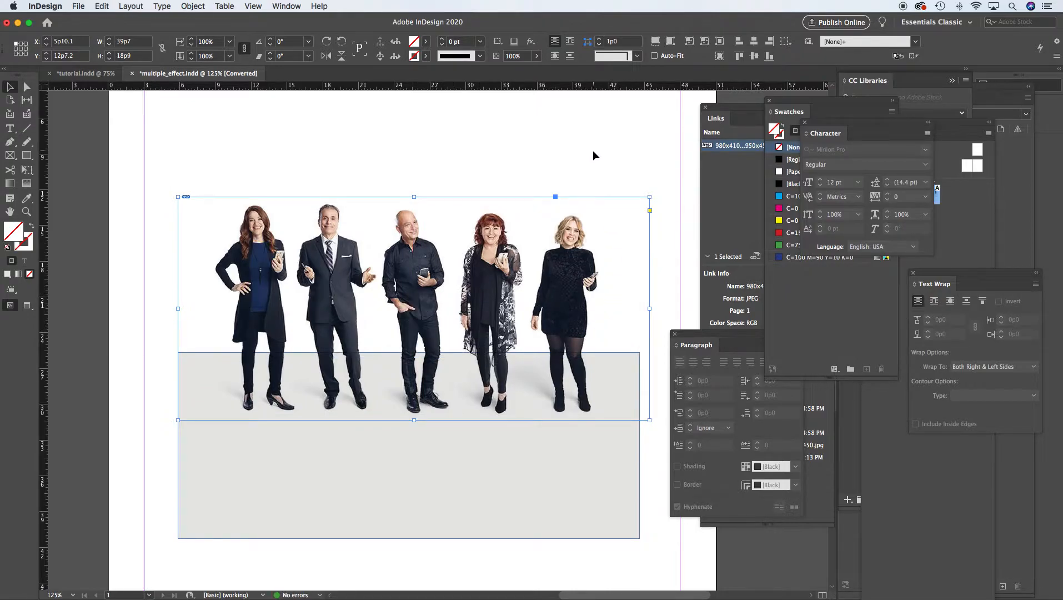
left_click(520, 139)
key("w")
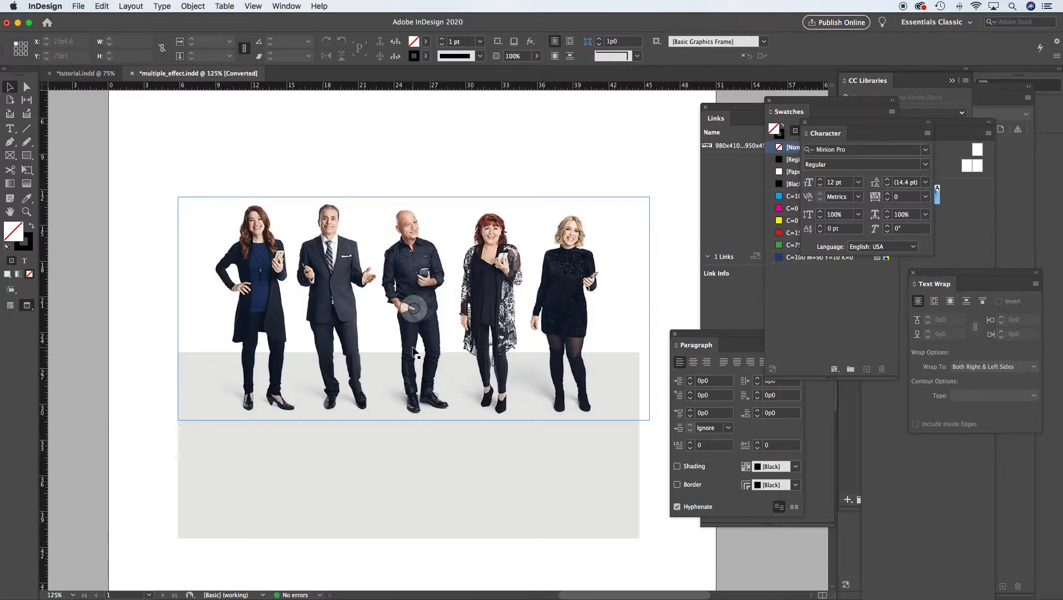
left_click(581, 325)
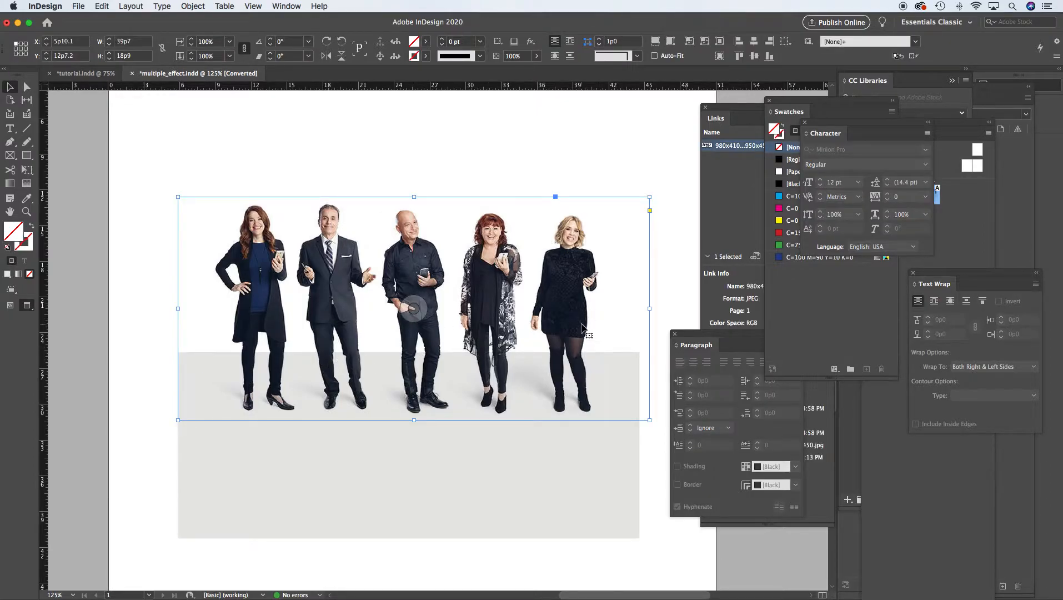
left_click_drag(582, 328, 581, 327)
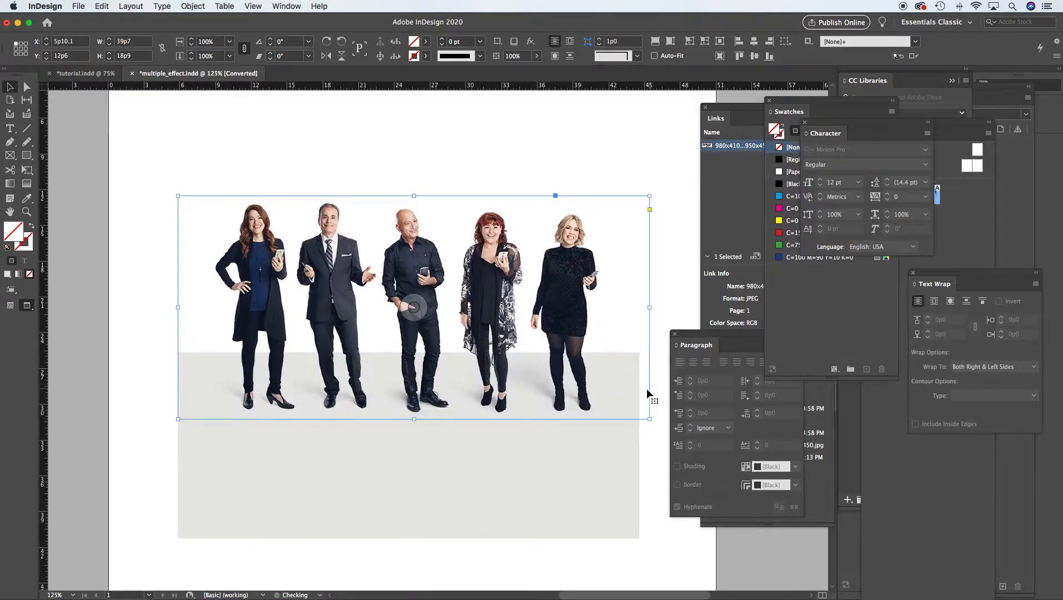
left_click(651, 476)
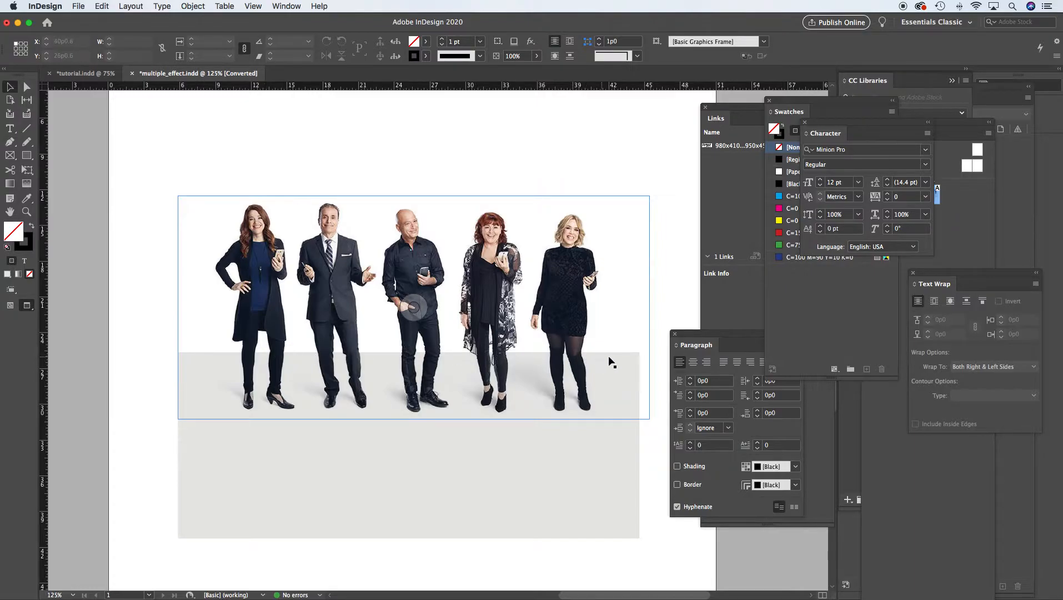
Step: Move the gray rectangle up so its top edge sits about halfway up the group photo
left_click(612, 445)
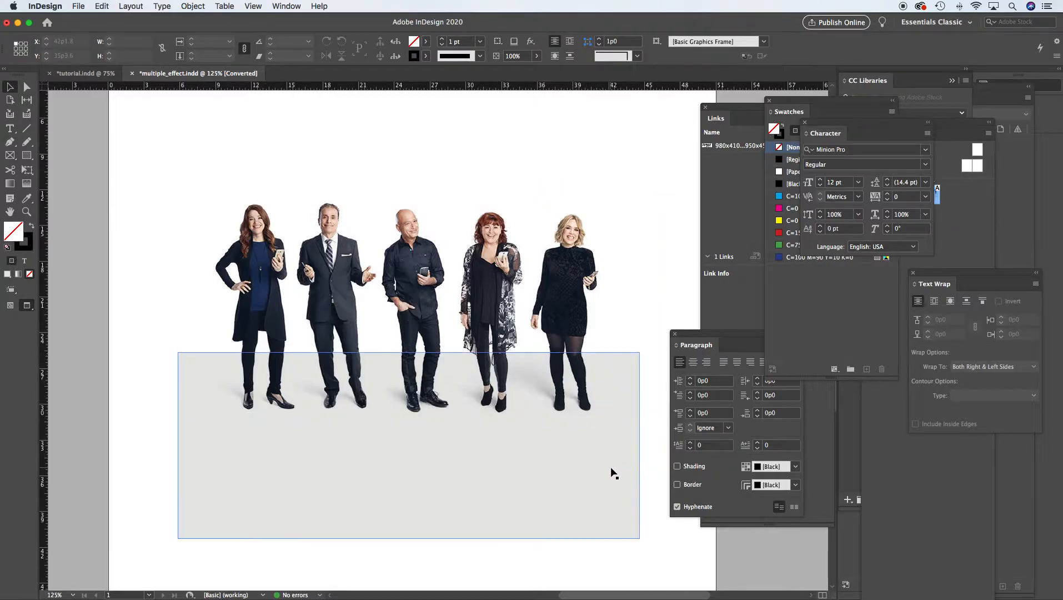
left_click_drag(606, 477, 608, 429)
left_click(671, 179)
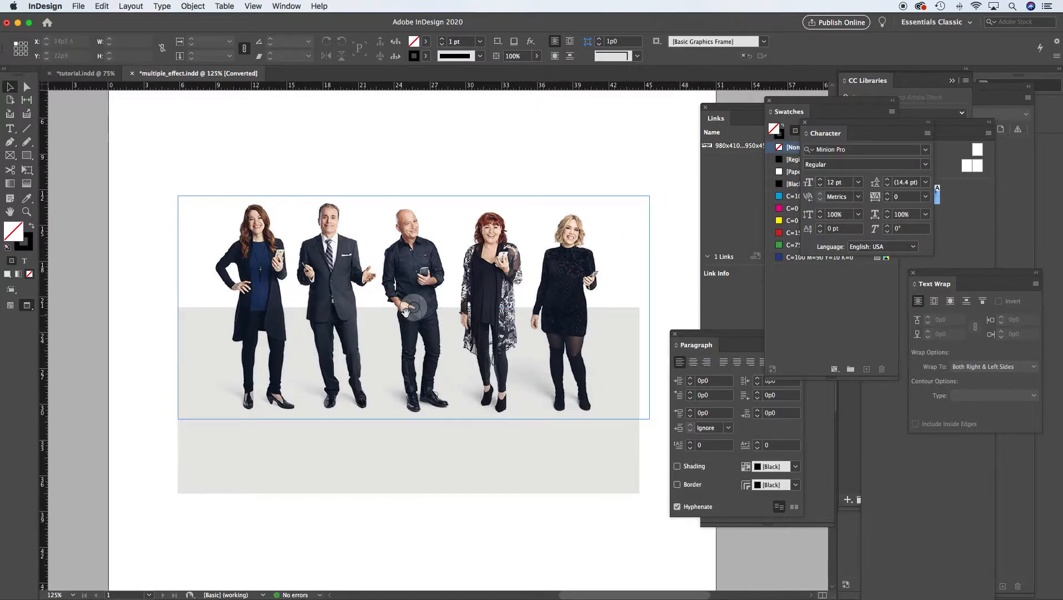
left_click(567, 113)
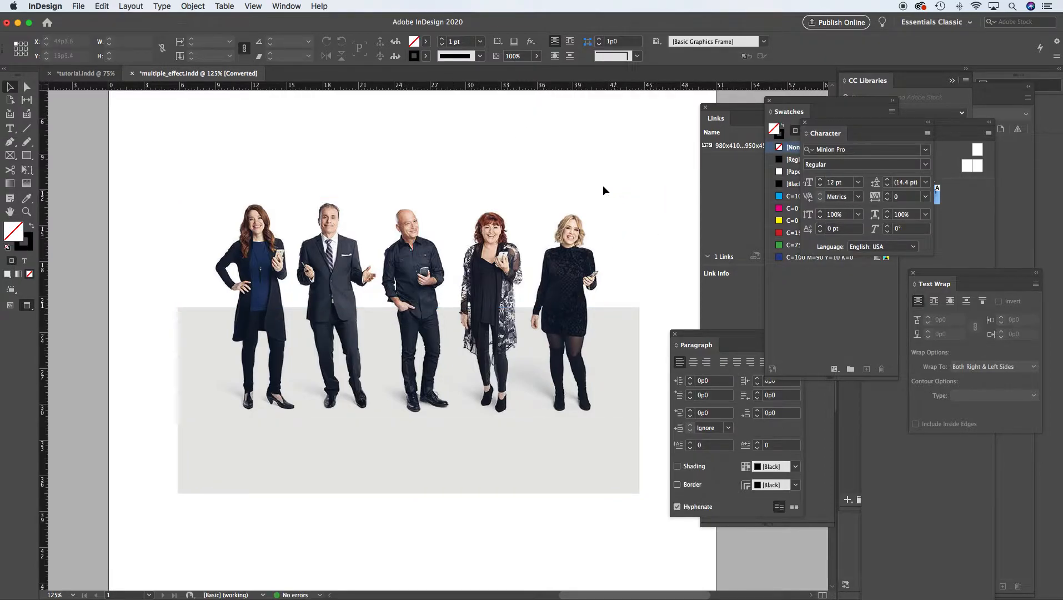
left_click(576, 294)
left_click(532, 439)
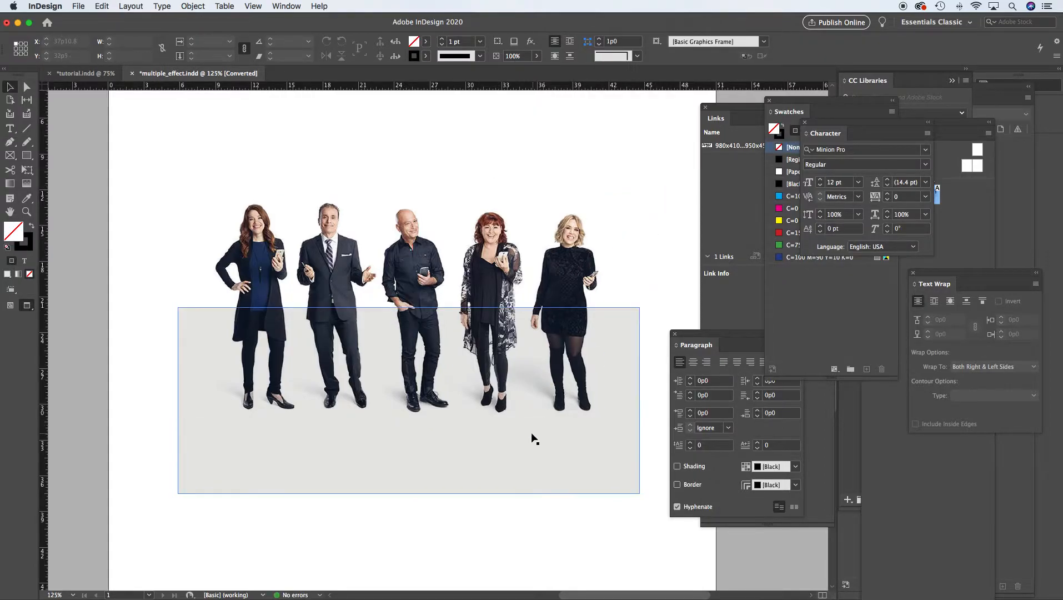
left_click(559, 406)
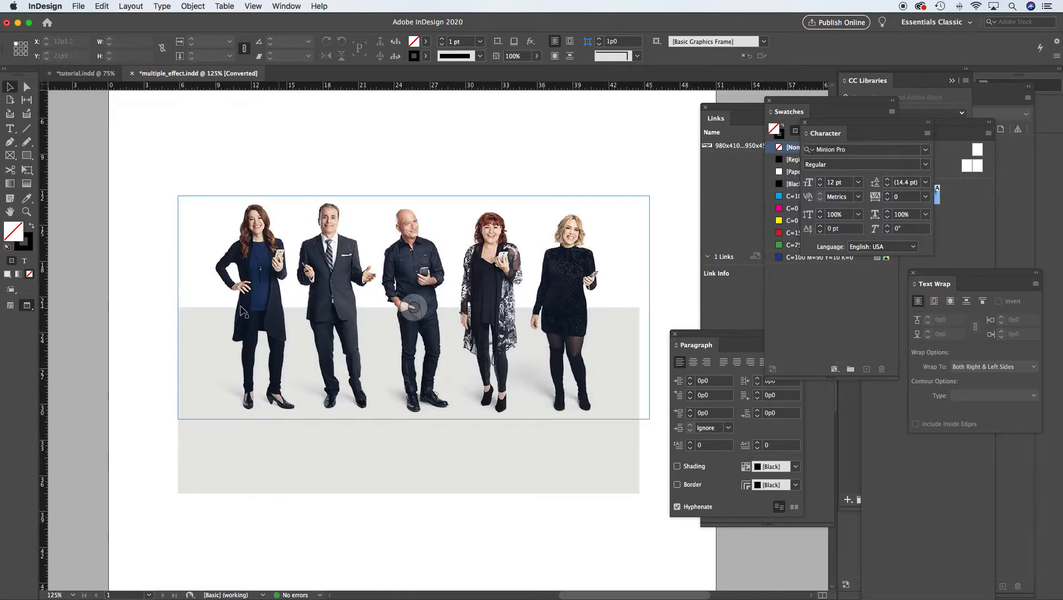
left_click(217, 434)
left_click(617, 322)
left_click(611, 437)
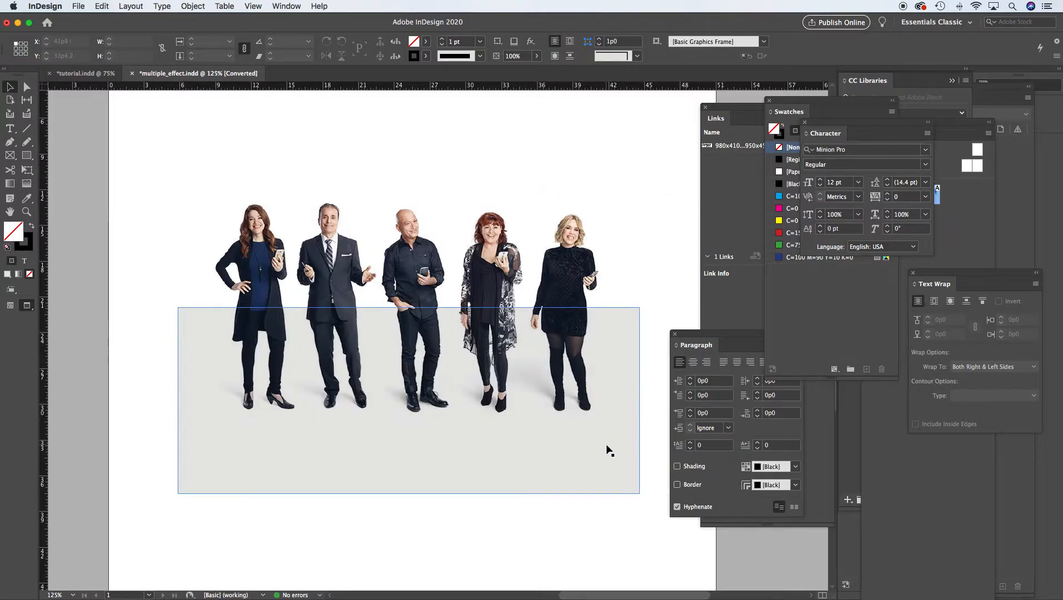
Step: Reposition the gray rectangle so its top edge crosses the people's legs at about Y 23p1.8, and deselect it
left_click_drag(609, 450, 600, 387)
left_click(627, 190)
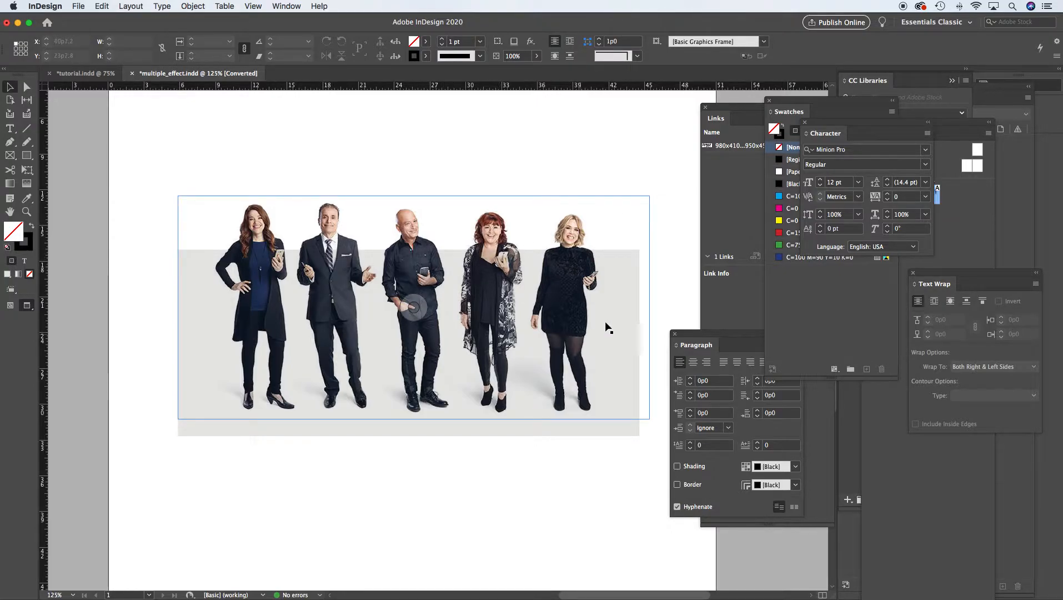
left_click_drag(609, 429, 602, 522)
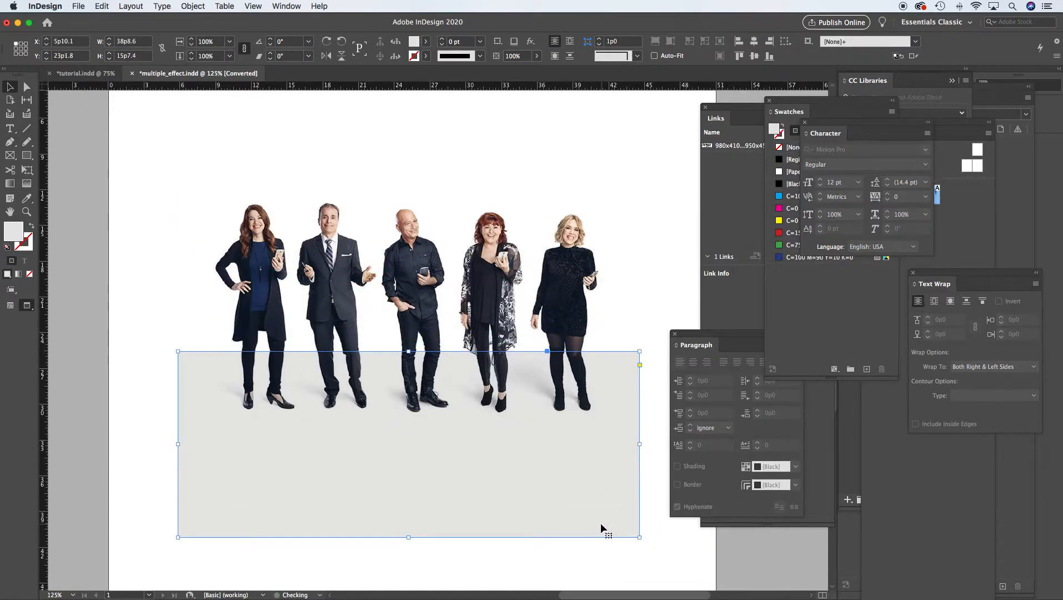
left_click(634, 152)
Step: Check the Transparency effect settings of the group photo and close them without changes
left_click(552, 337)
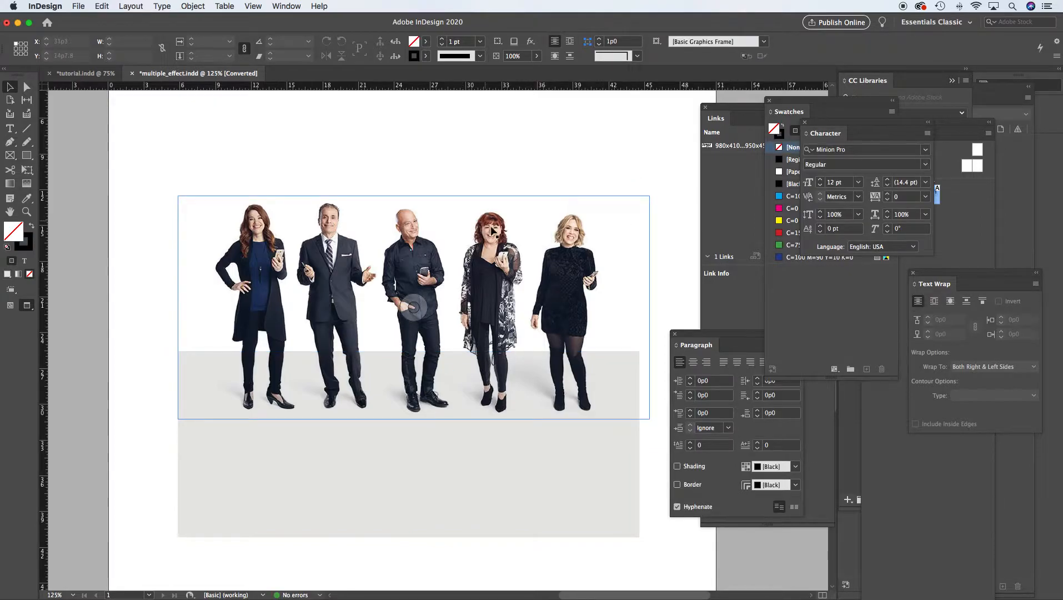
left_click(512, 255)
left_click(203, 7)
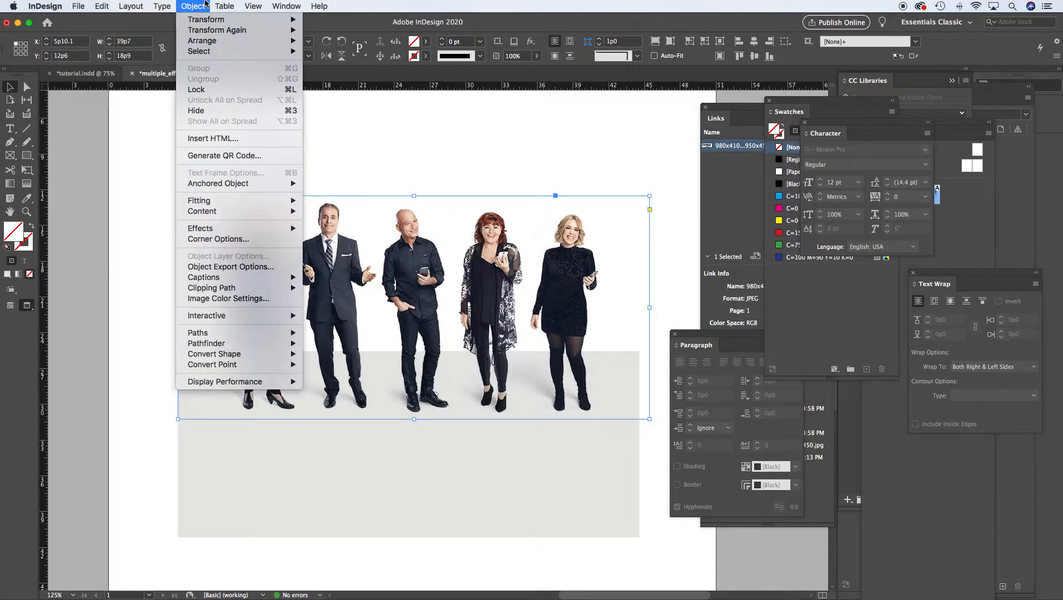
mouse_move(222, 229)
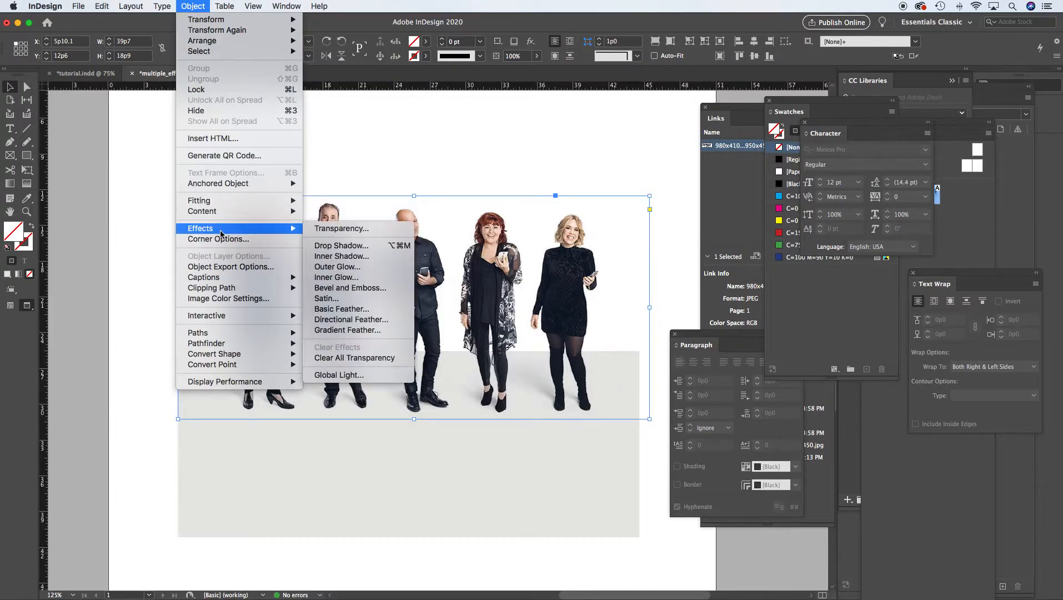
left_click(355, 229)
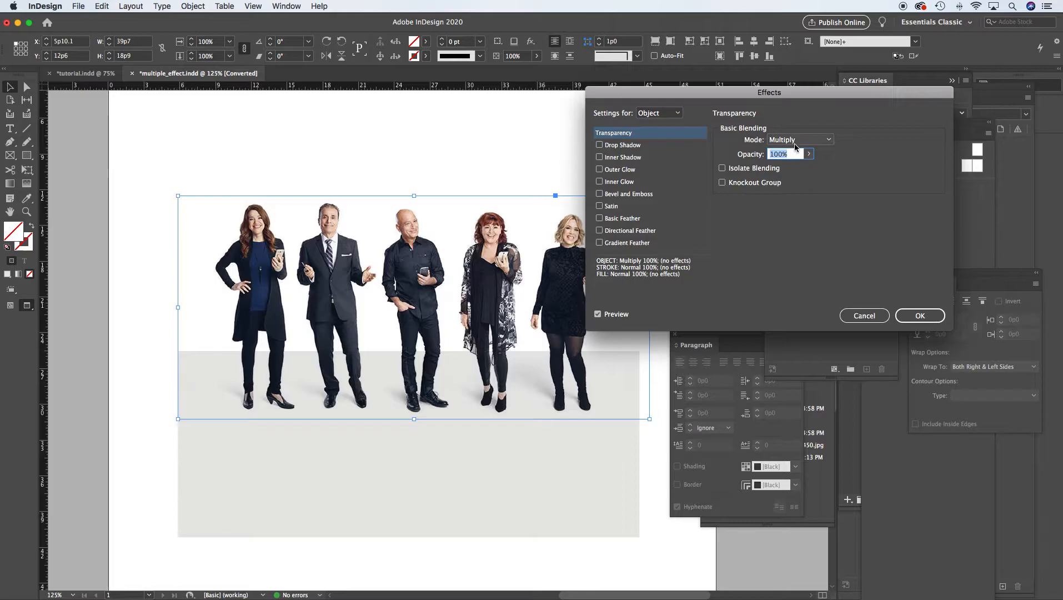
left_click(864, 317)
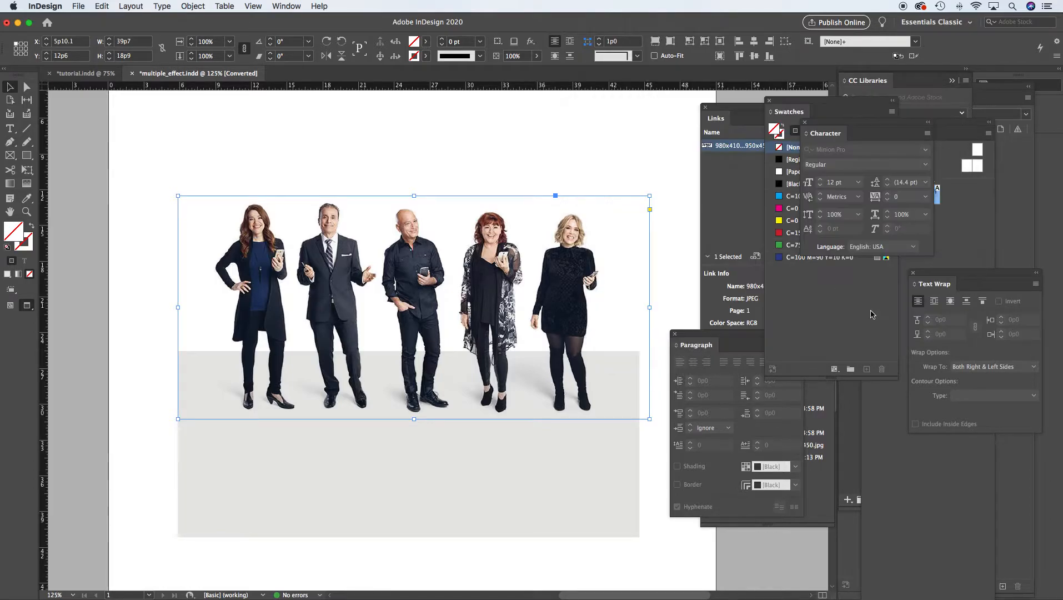
left_click(564, 145)
Step: Switch to tutorial.indd and scale the cyclist photo down about its center to about 3.27 by 4.35 in
mouse_move(623, 580)
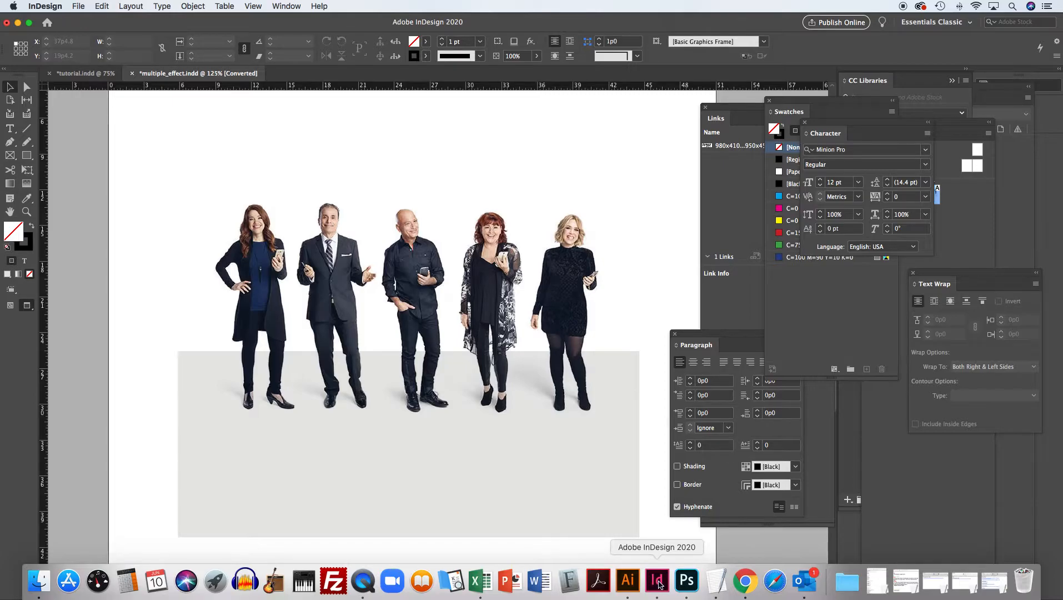
left_click(86, 72)
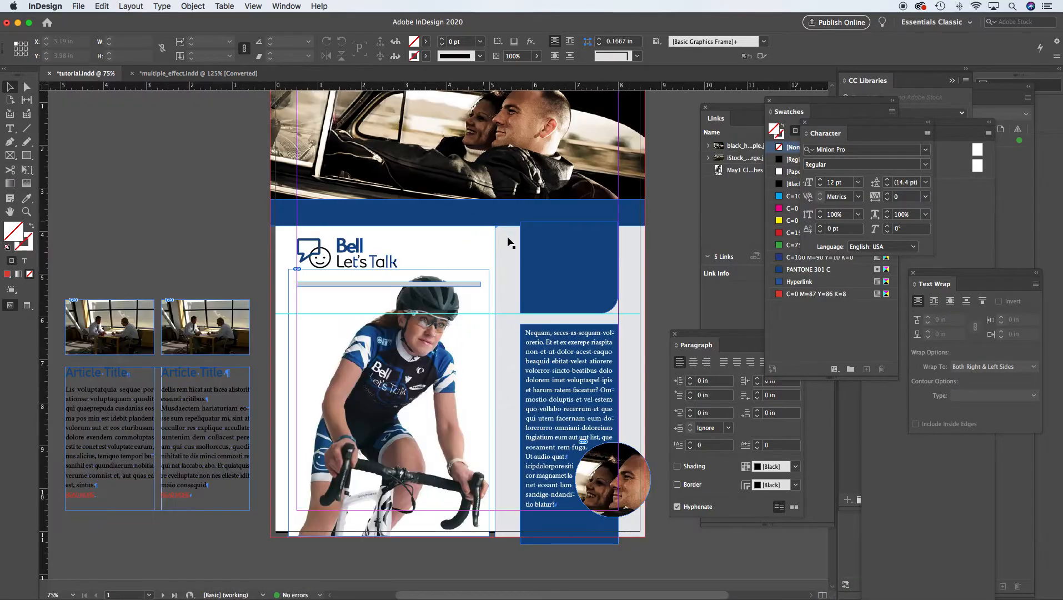
left_click(421, 333)
left_click_drag(287, 268, 326, 311)
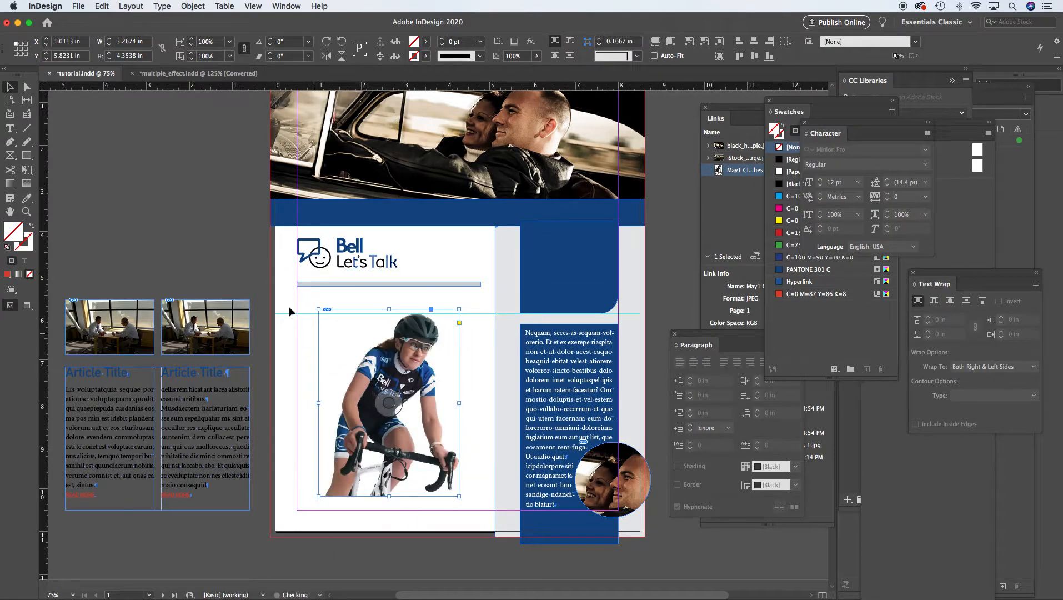
Step: Apply a Transparency effect with blending mode Multiply to the cyclist photo
left_click(198, 5)
mouse_move(217, 228)
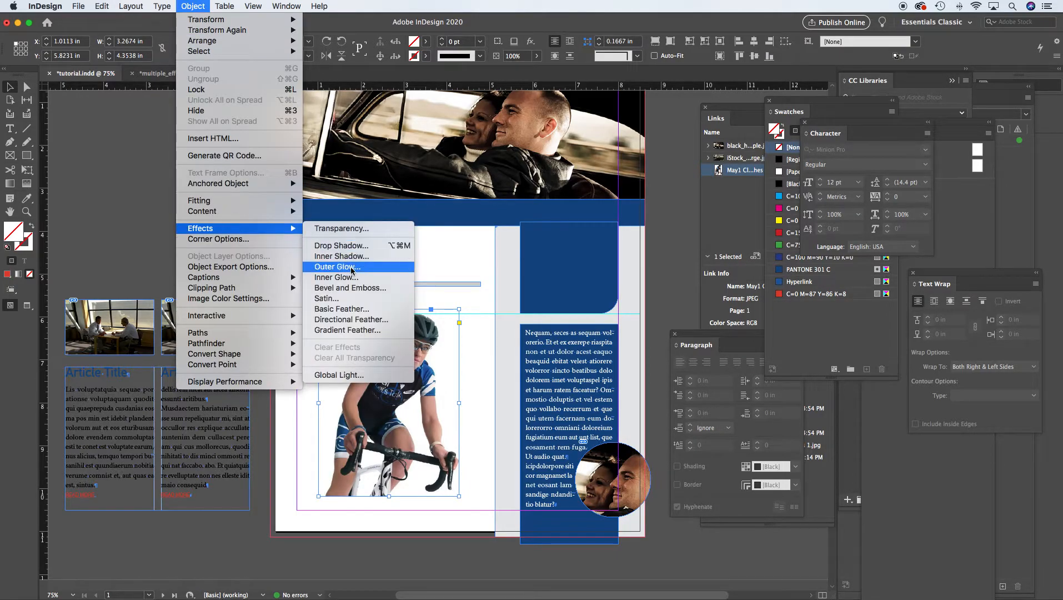
left_click(345, 229)
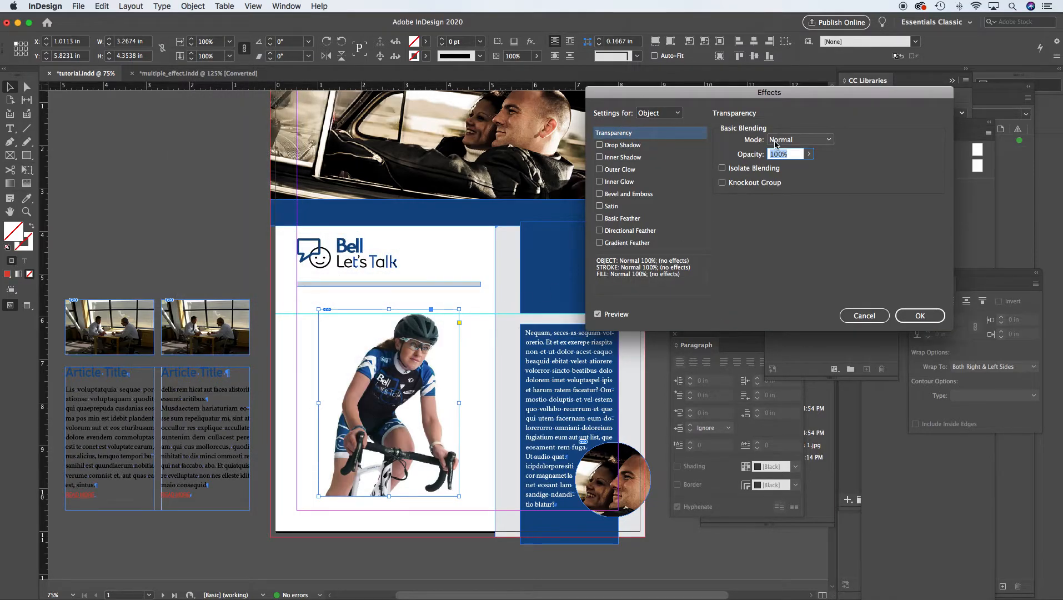
left_click(800, 139)
left_click(796, 166)
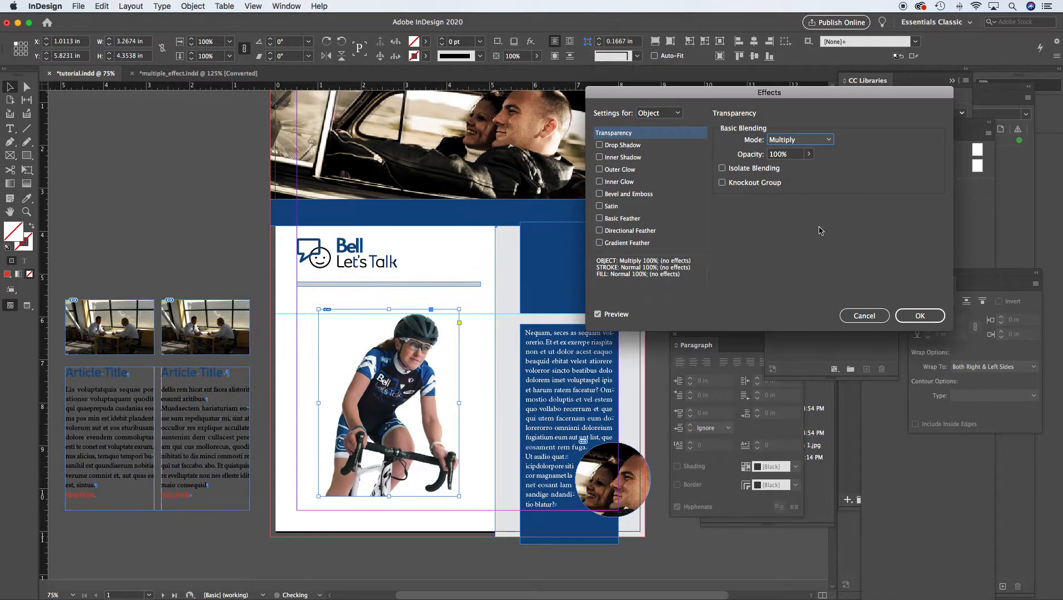
left_click(927, 315)
Step: Move the cyclist photo to about X 2.33 in so it overlaps the light gray column, and show the page in preview mode
left_click_drag(423, 336, 477, 336)
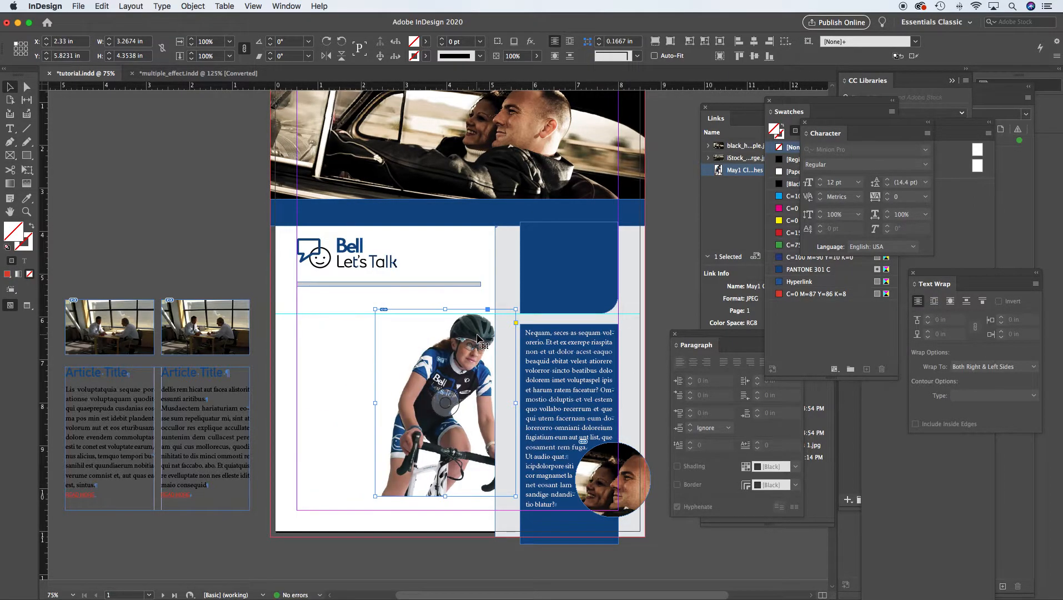
left_click(173, 159)
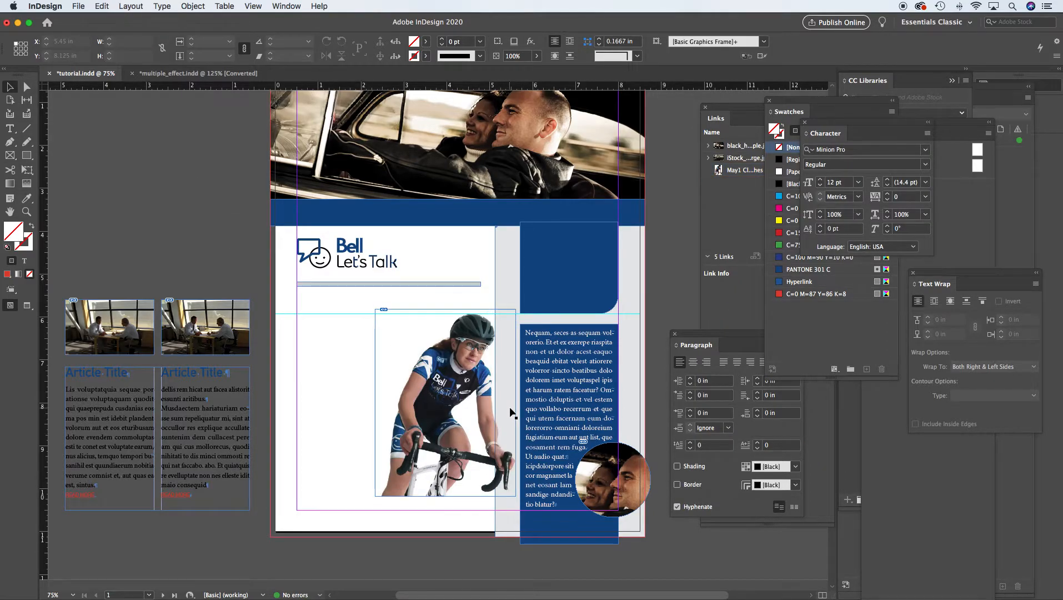
key("w")
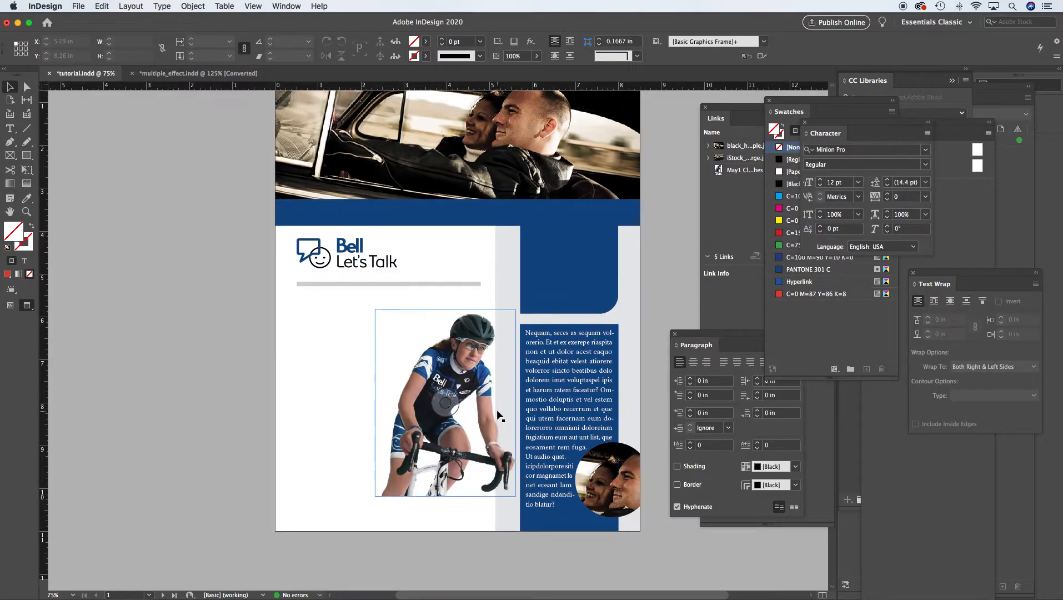
left_click(507, 290)
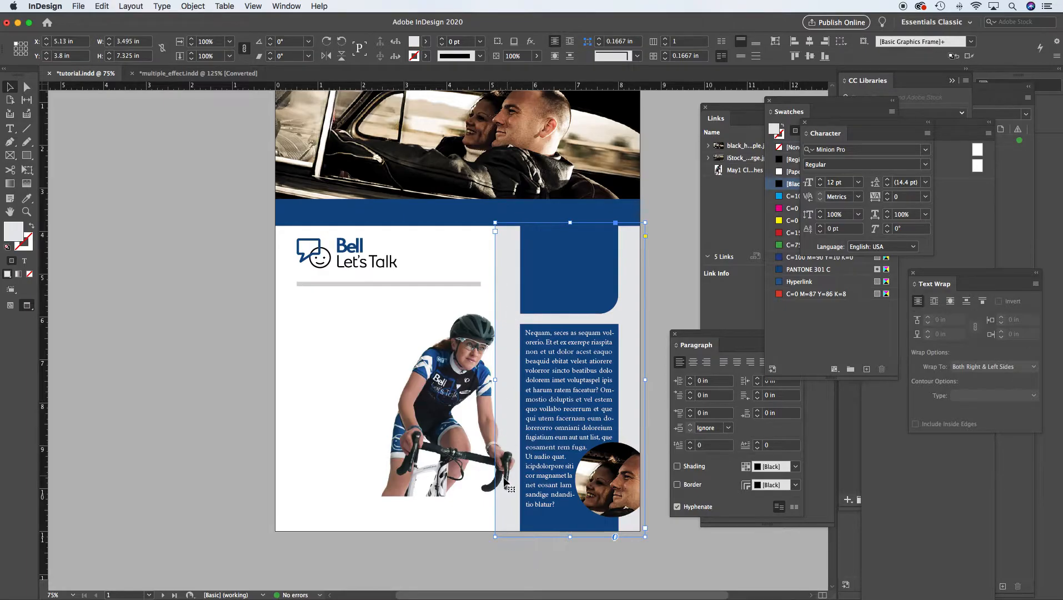
Step: Enlarge the cyclist photo to about 4.7 by 6.27 in and shift it back to about X 1.33 in
left_click(420, 410)
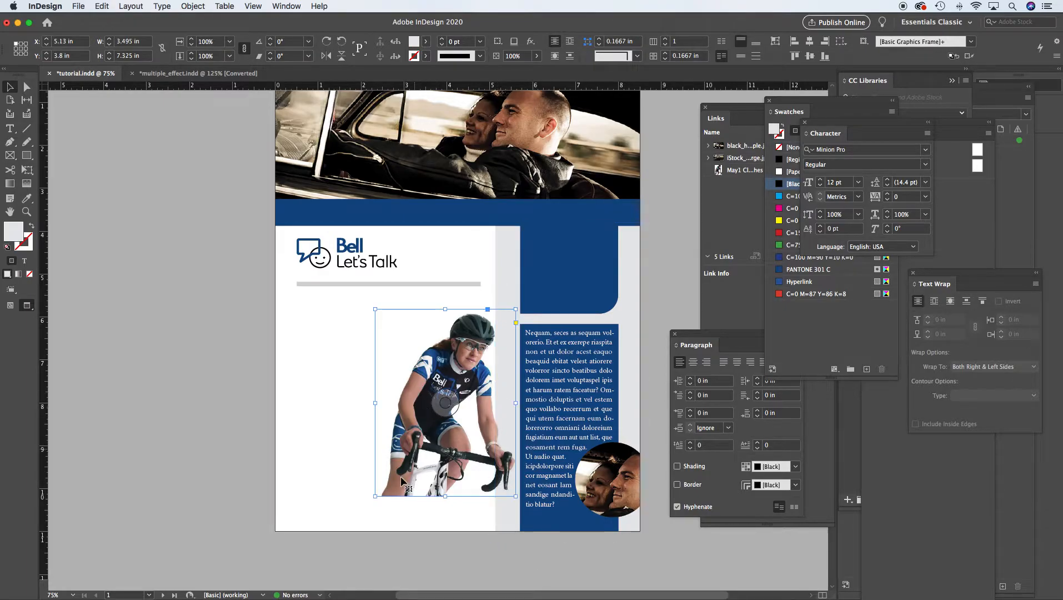
left_click_drag(376, 496, 345, 521)
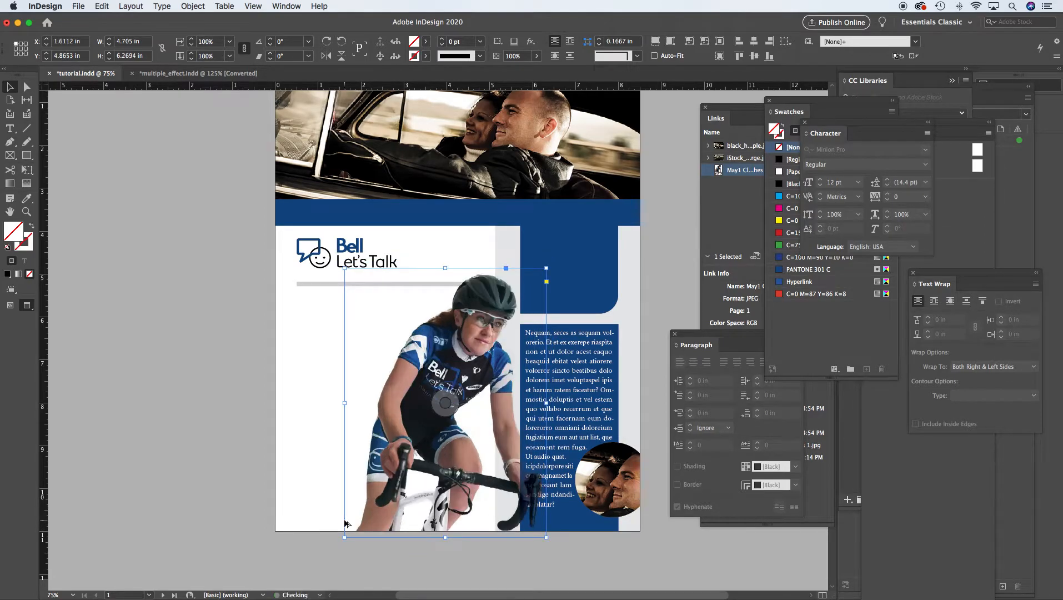
left_click_drag(458, 363, 448, 363)
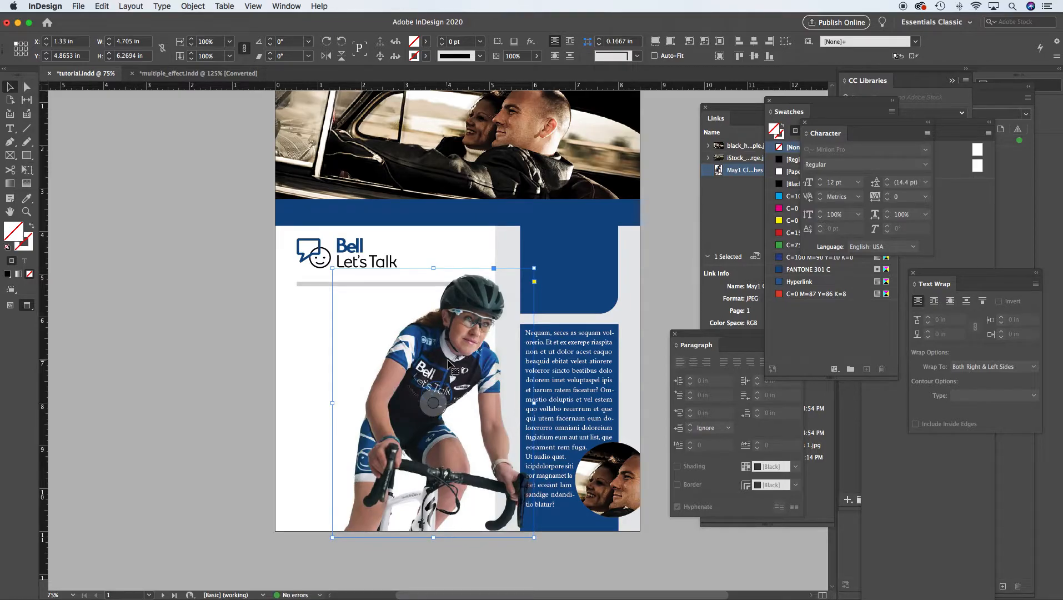
left_click(210, 288)
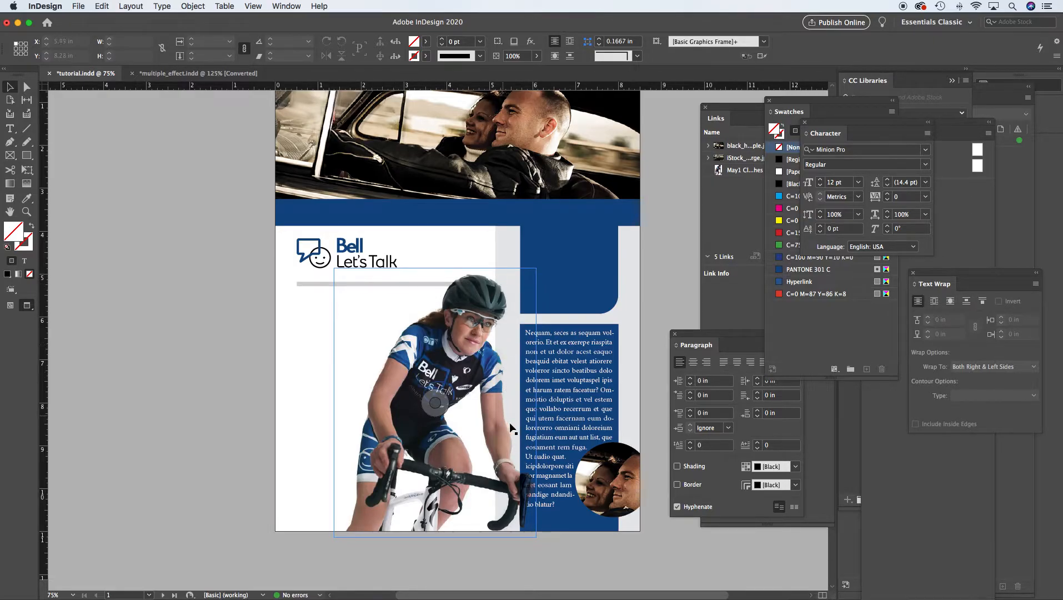
Step: Draw a circle about 1.91 in wide around the cyclist's head with the Ellipse tool
key("z")
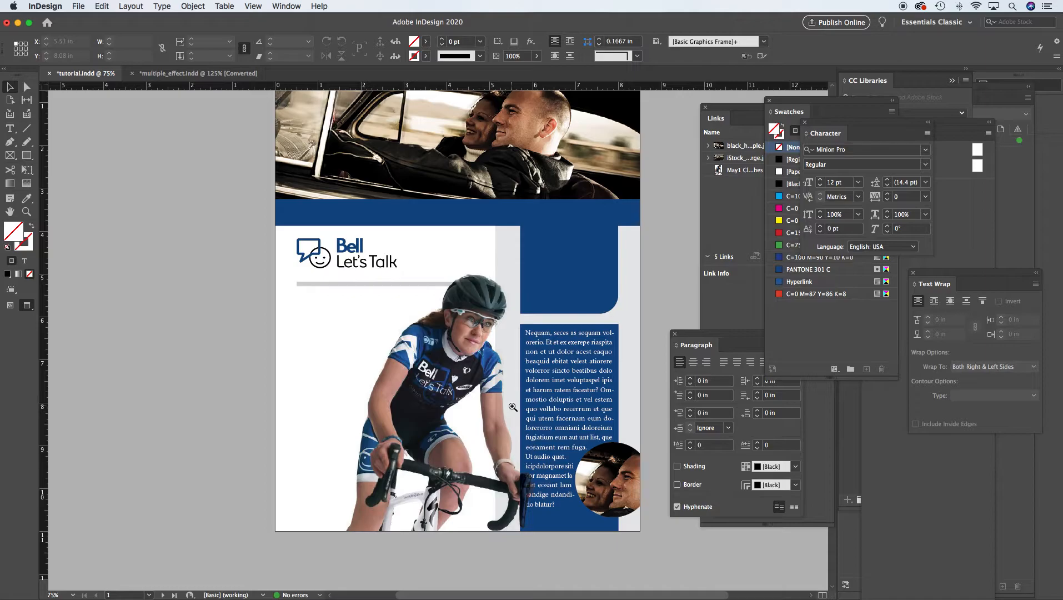
left_click(512, 405, "super")
left_click_drag(461, 371, 434, 423)
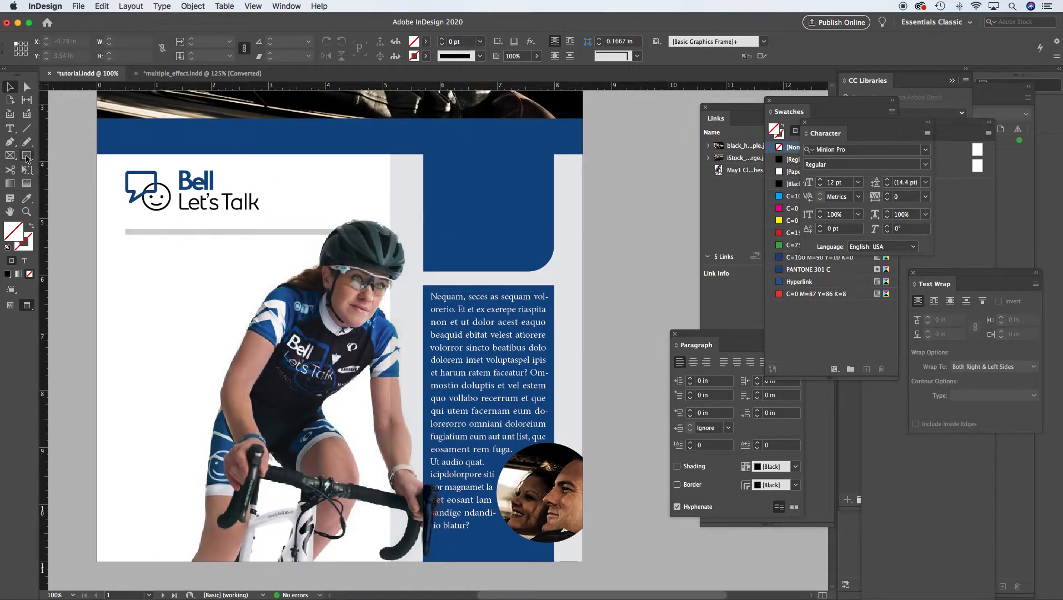
left_click(26, 158)
left_click(26, 158)
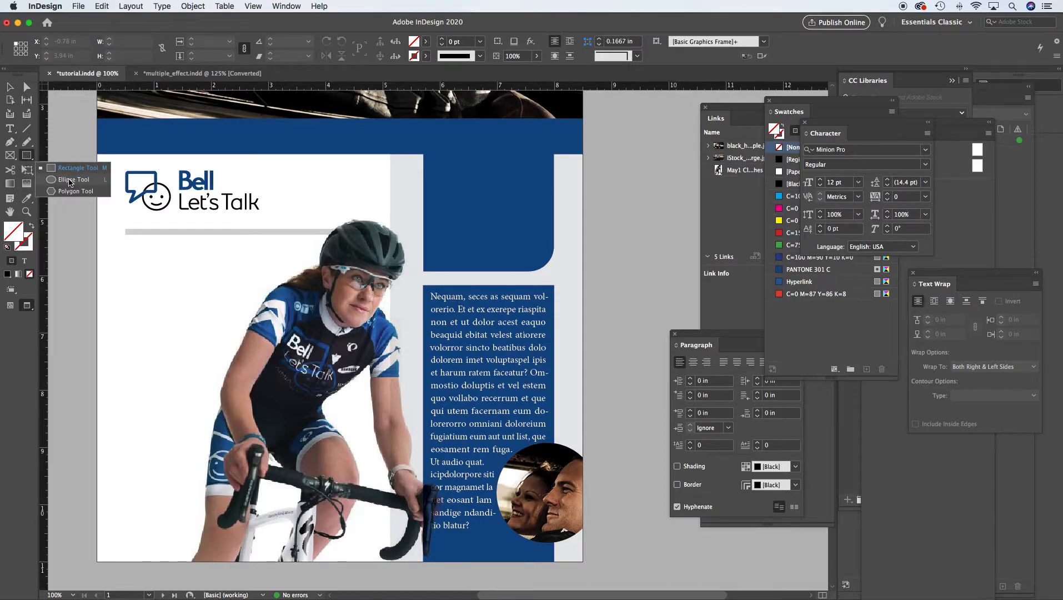
left_click(70, 181)
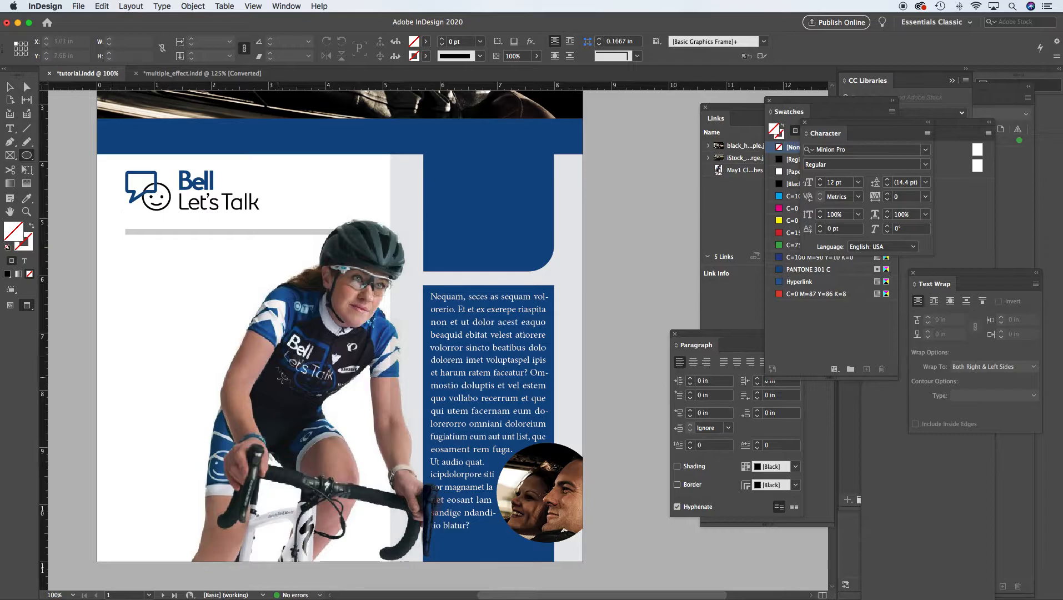
mouse_move(305, 219)
left_mouse_down()
mouse_move(432, 301)
mouse_move(438, 319)
mouse_move(414, 329)
left_mouse_up()
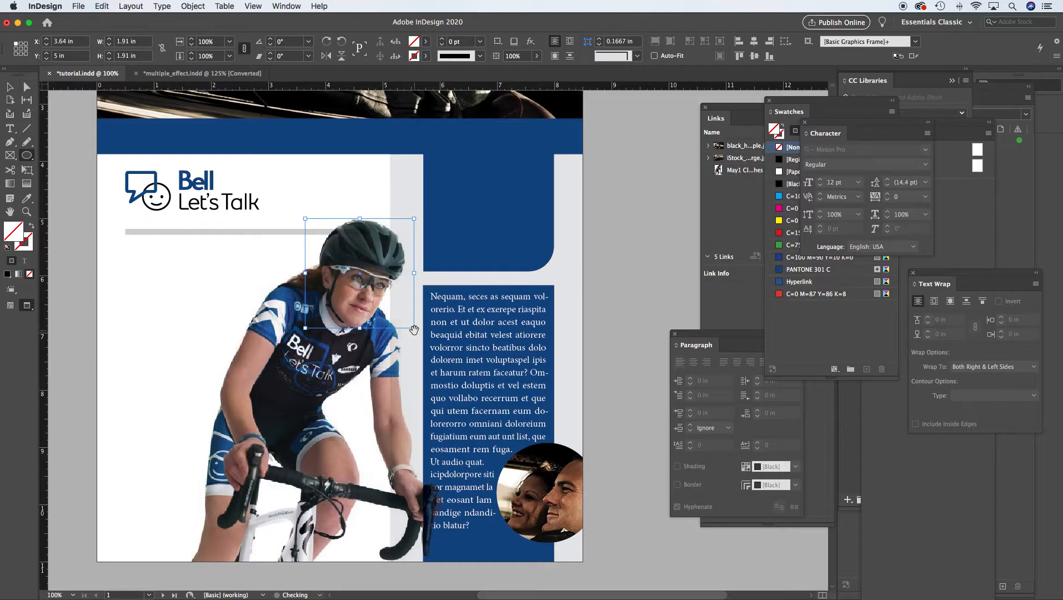
Step: Fill the circle with the Paper swatch and send it behind the cyclist photo
left_click(423, 43)
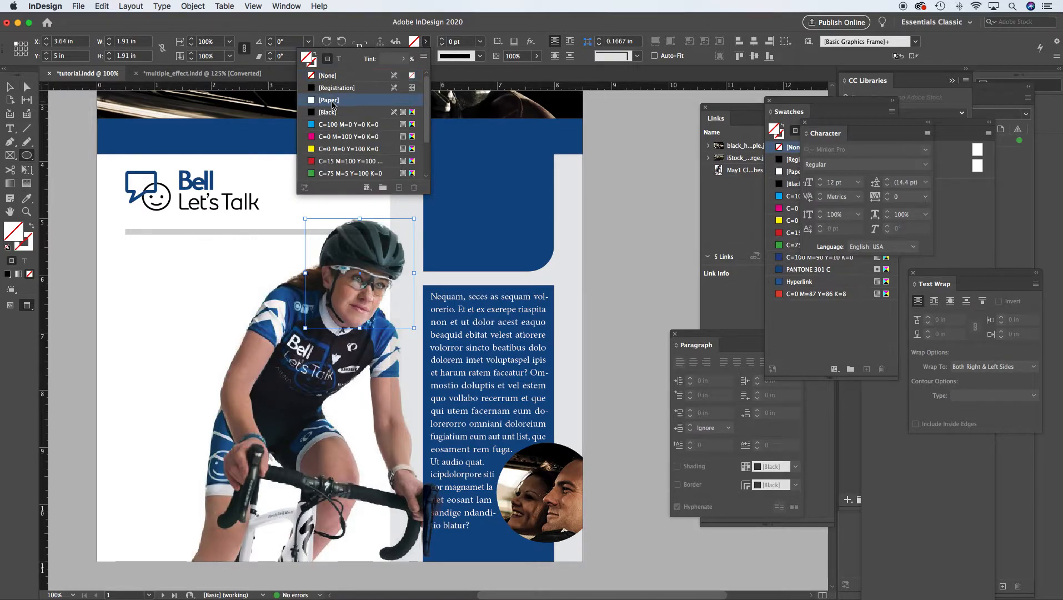
left_click(332, 103)
left_click(12, 89)
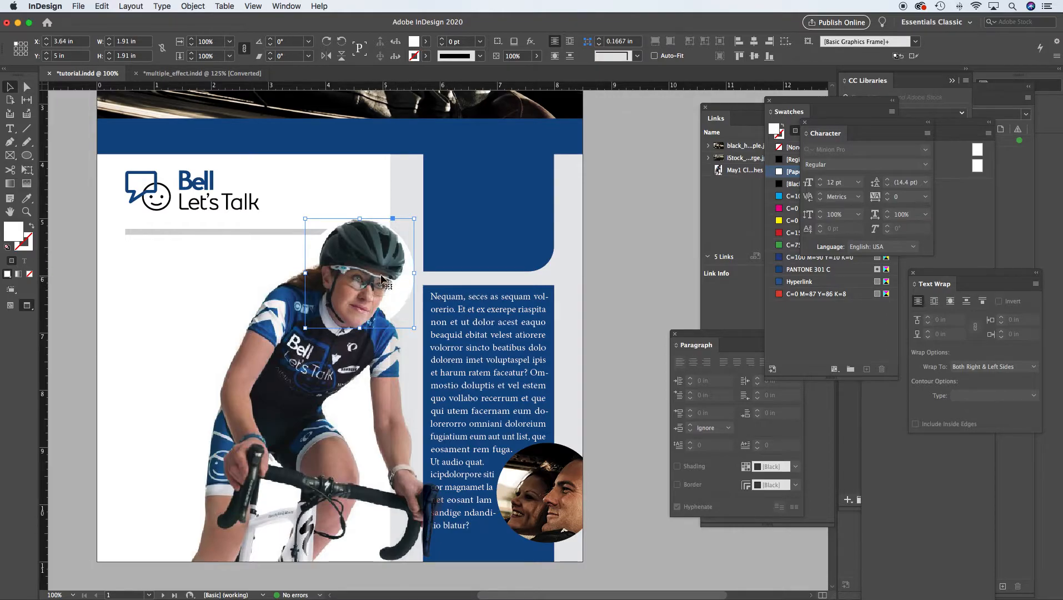
Step: Add an Outer Glow effect to the white circle behind the cyclist's head
right_click(405, 296)
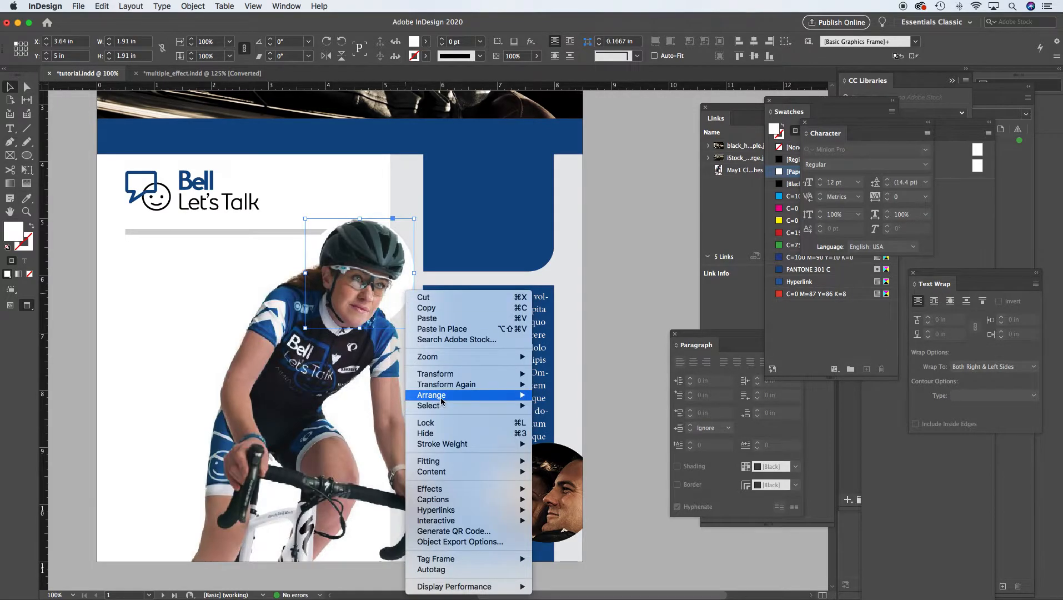
left_click(57, 216)
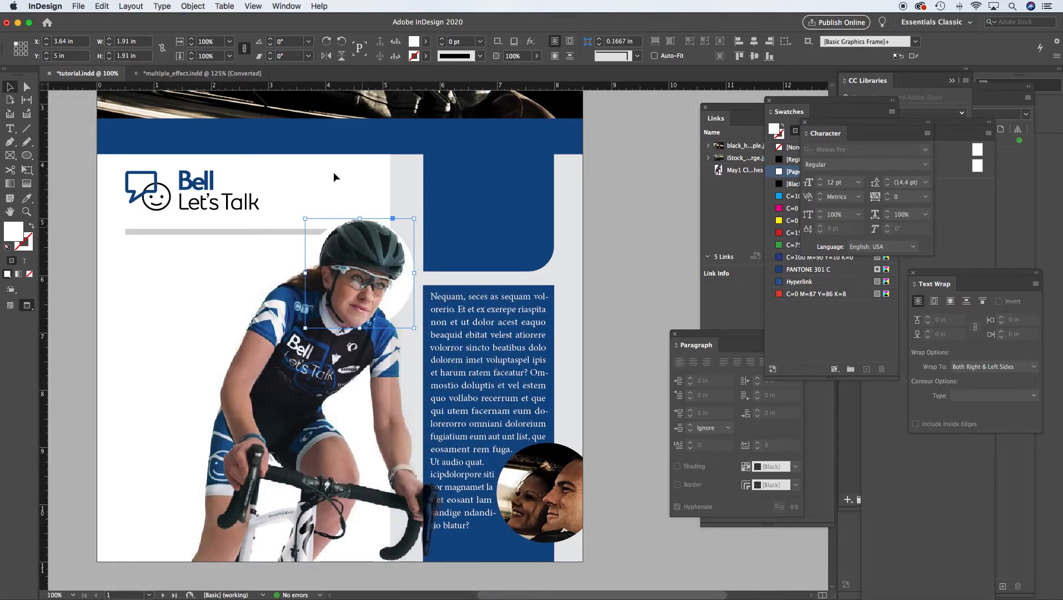
left_click(194, 6)
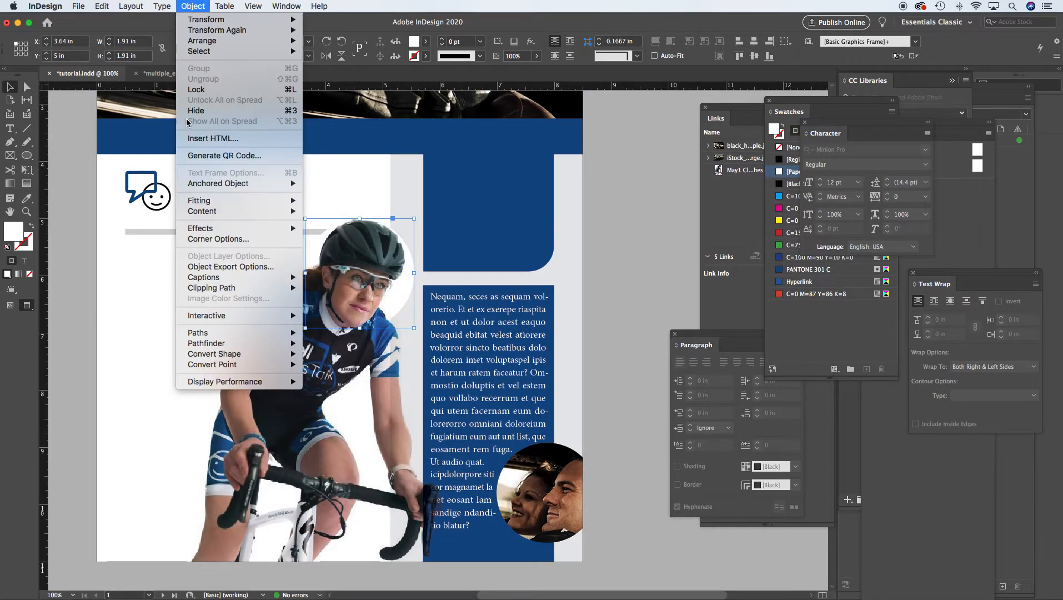
mouse_move(207, 228)
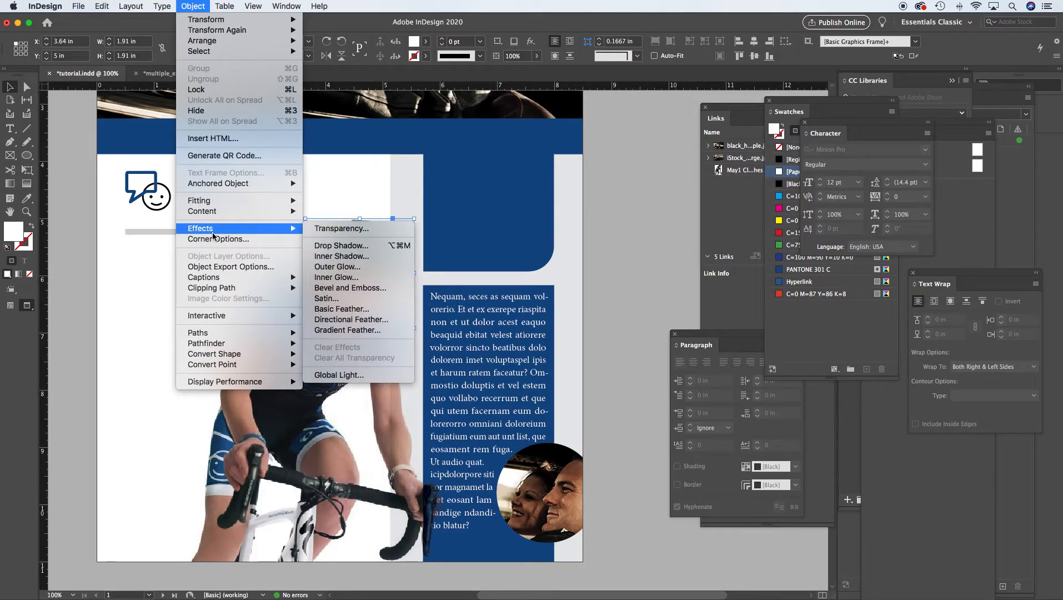
left_click(348, 268)
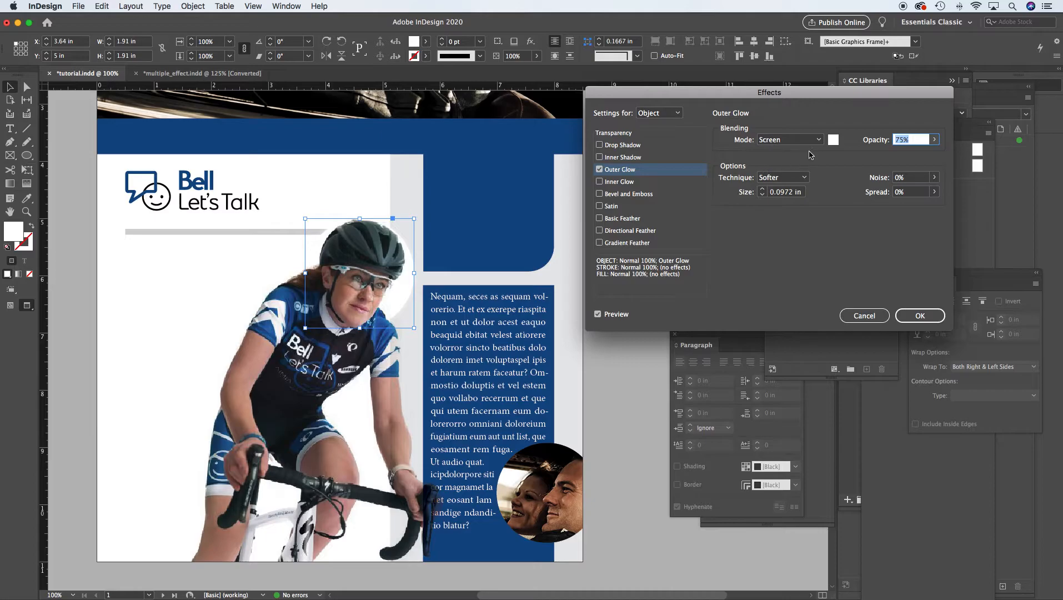
Step: Increase the outer glow's size to 0.625 in and set its spread to 59%
left_click(763, 190)
left_click(763, 189)
left_click(763, 190)
left_click(762, 189)
left_click(763, 190)
left_click(763, 190)
left_click(763, 189)
left_click(934, 191)
left_click_drag(876, 207, 914, 211)
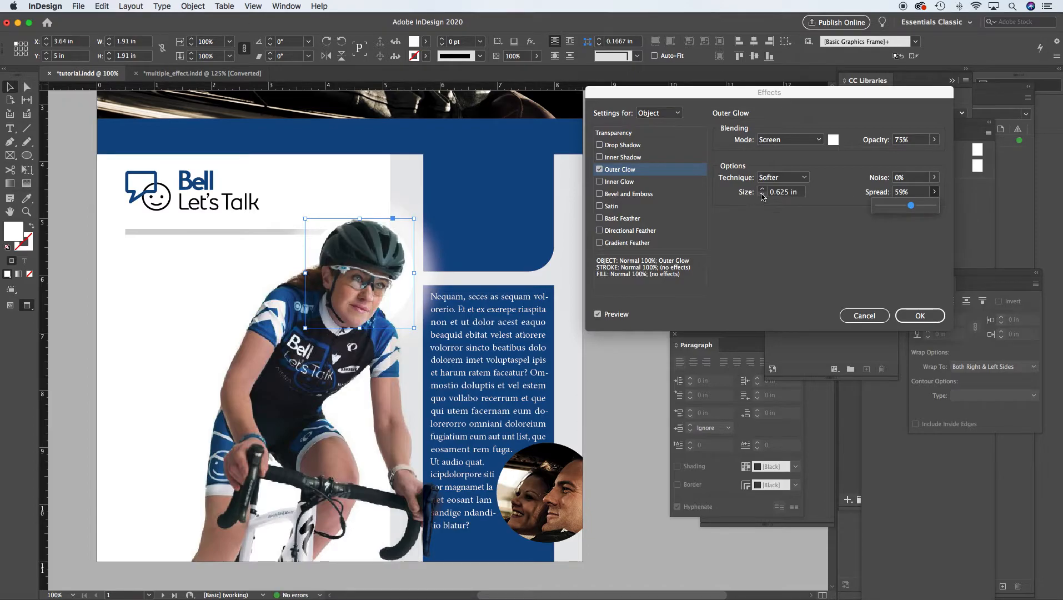
Step: Keep the Softer technique, raise the glow size to 0.6875 in, and apply the effect
left_click(805, 177)
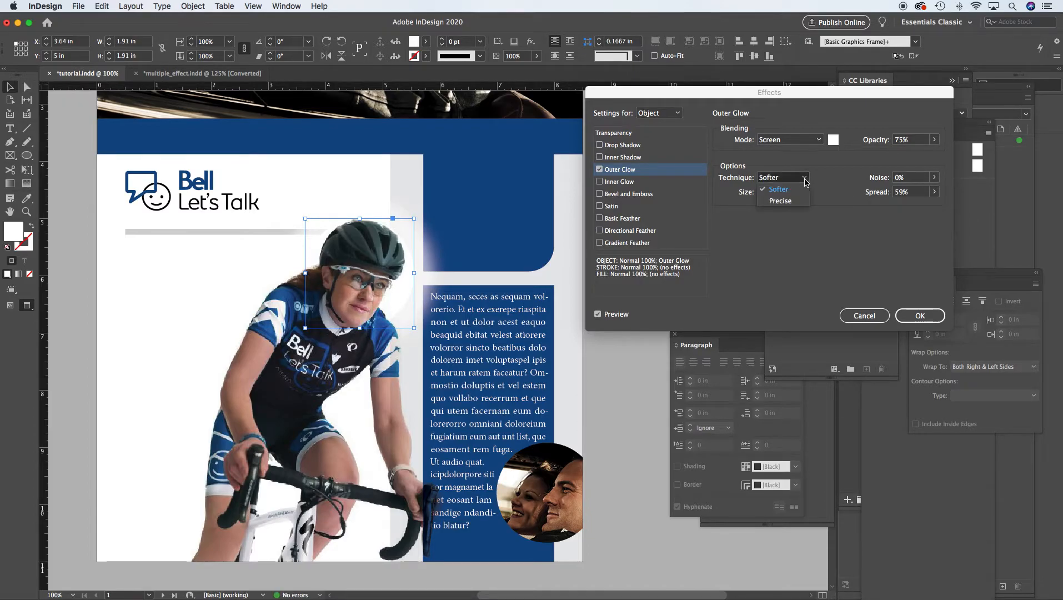
left_click(780, 189)
left_click(762, 189)
left_click(762, 189)
left_click(762, 189)
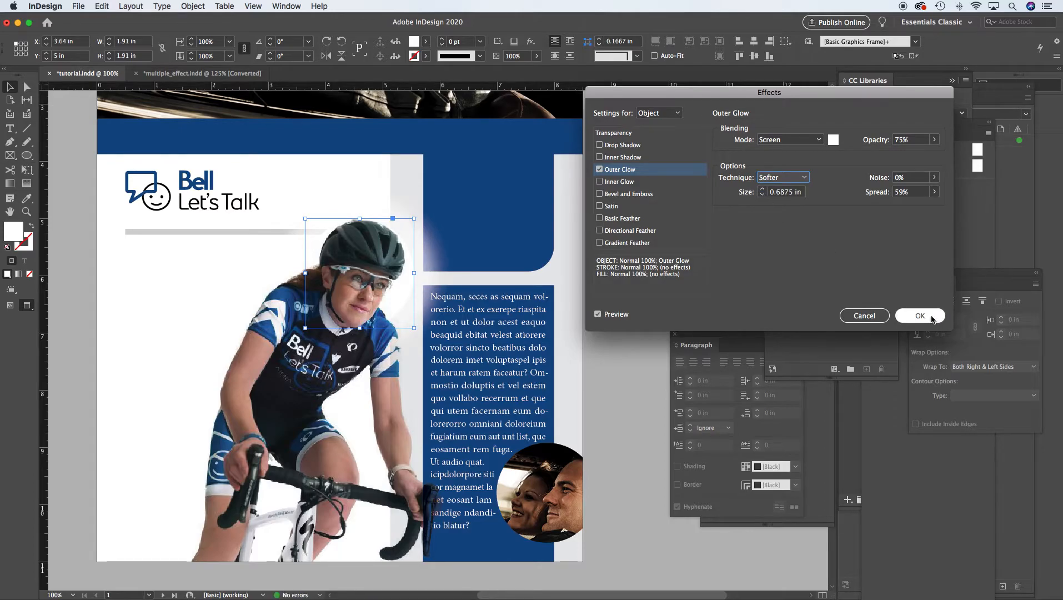
left_click(920, 316)
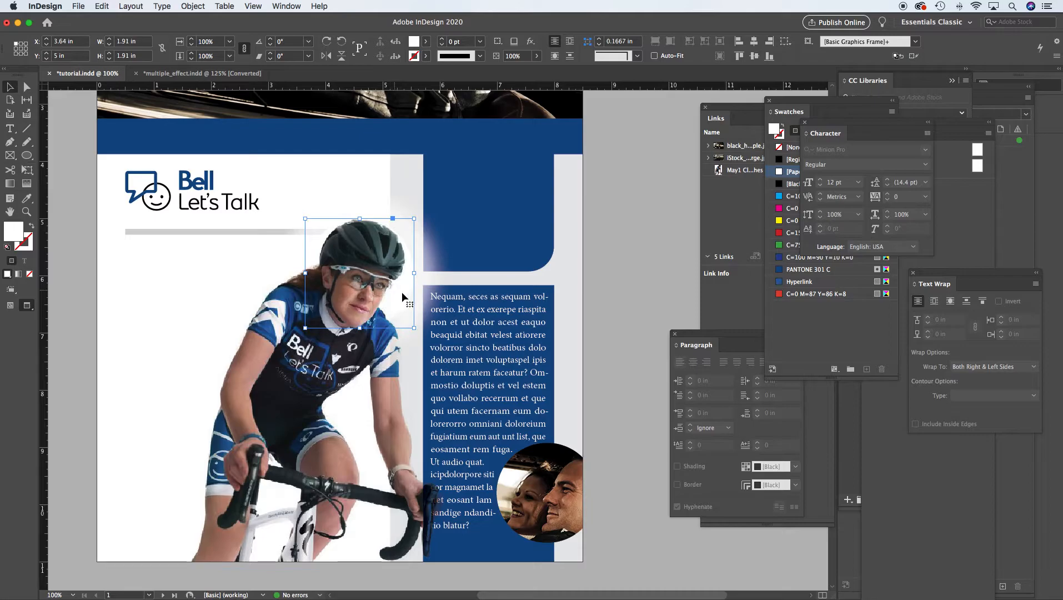
Step: Shrink the glowing white circle to about 1.38 by 1.38 in and reposition it at about X 3.98, Y 5.03 in behind the cyclist's head
left_click_drag(400, 291, 386, 293)
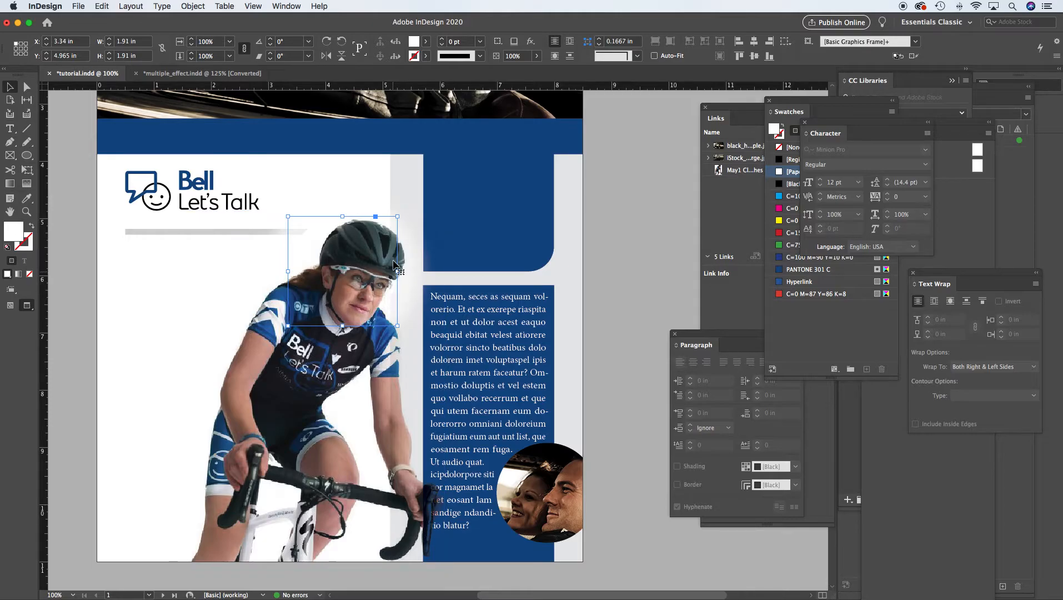
left_click_drag(307, 251, 309, 256)
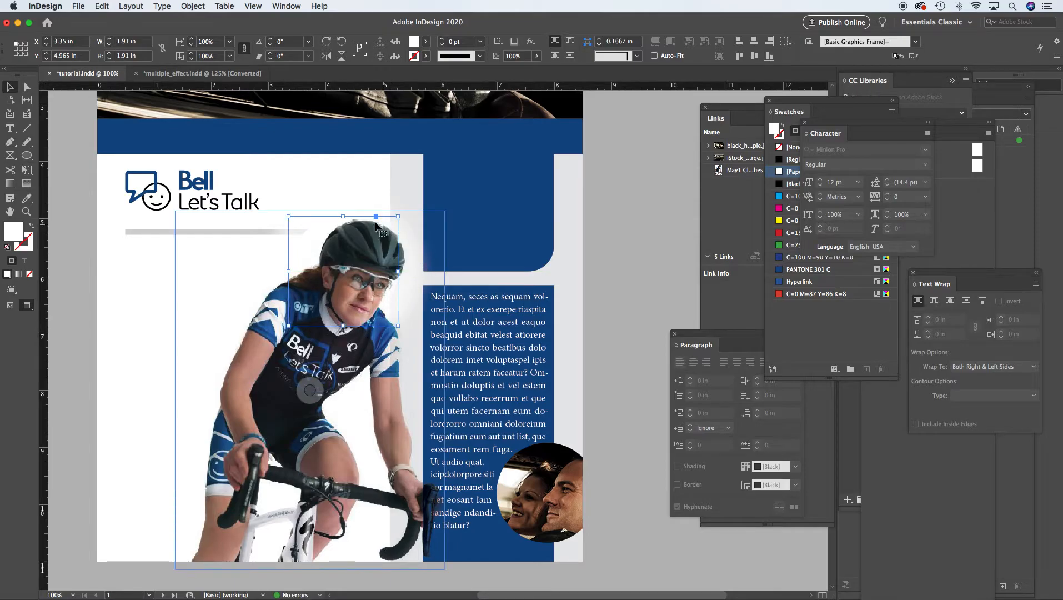
left_click_drag(342, 326, 346, 300)
left_click_drag(397, 258, 403, 258)
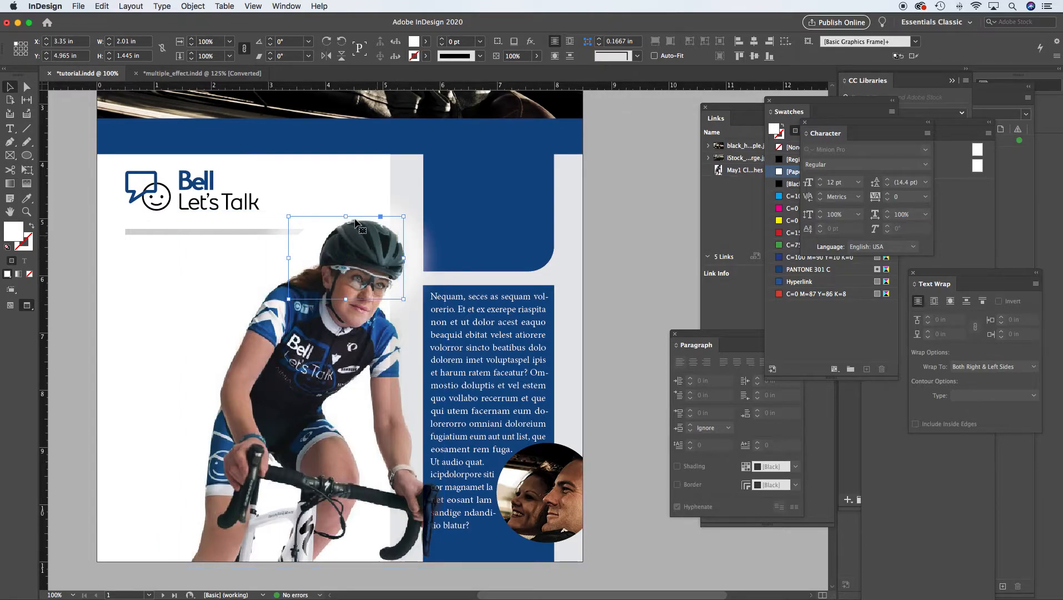
left_click_drag(346, 216, 345, 220)
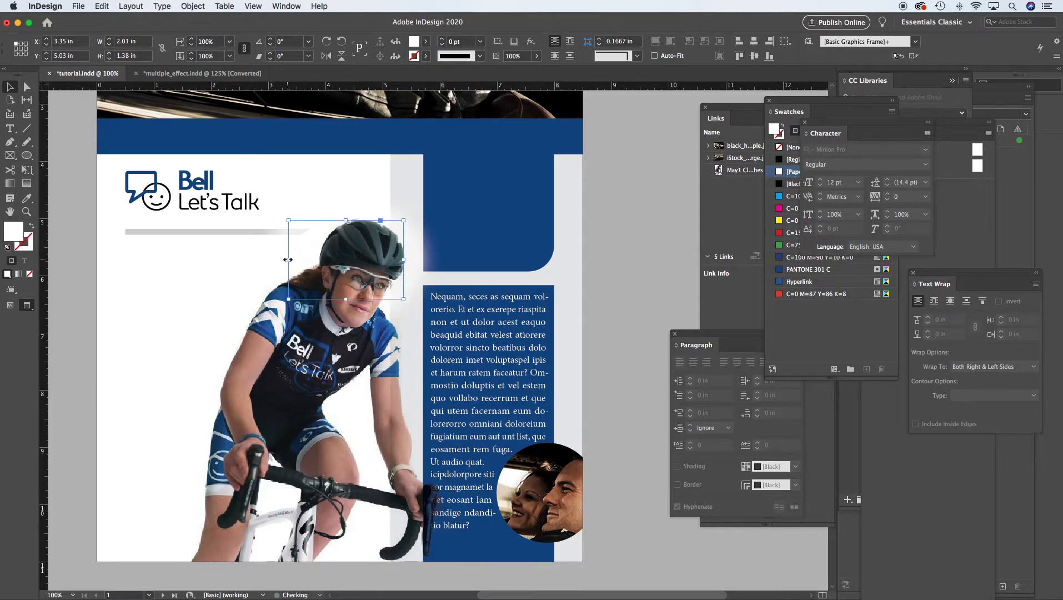
left_click_drag(288, 260, 325, 259)
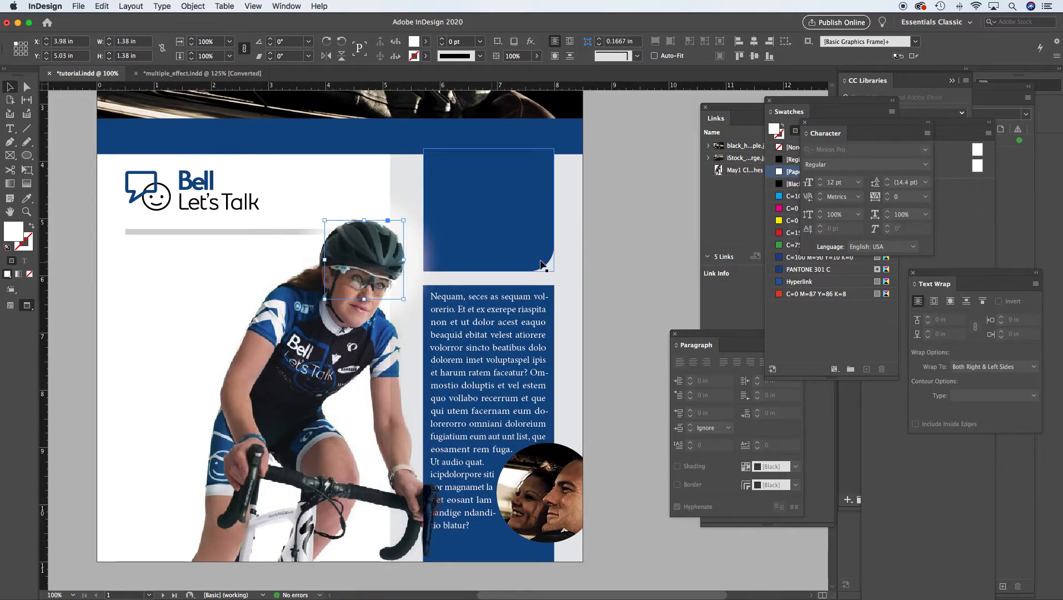
left_click(532, 228)
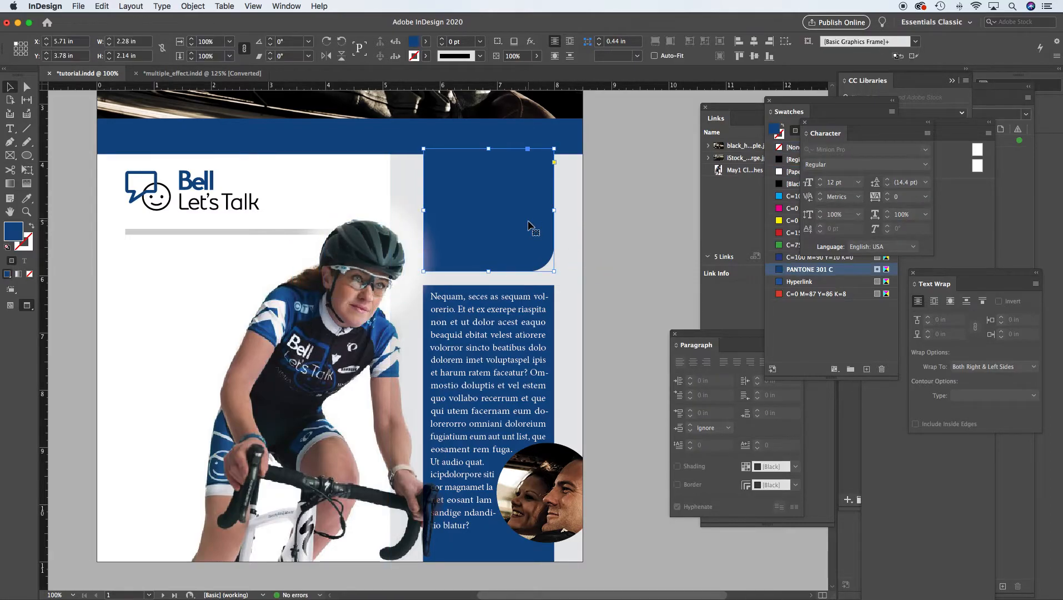
left_click(626, 218)
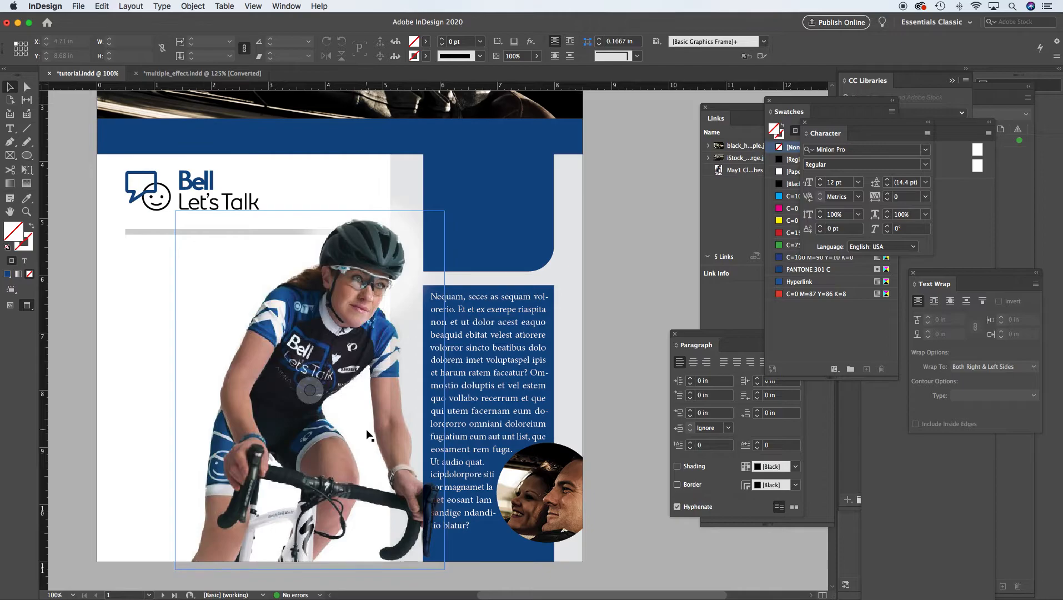
Step: Fit the whole page in the window to examine the blended cyclist, and switch off preview mode
key("super+0")
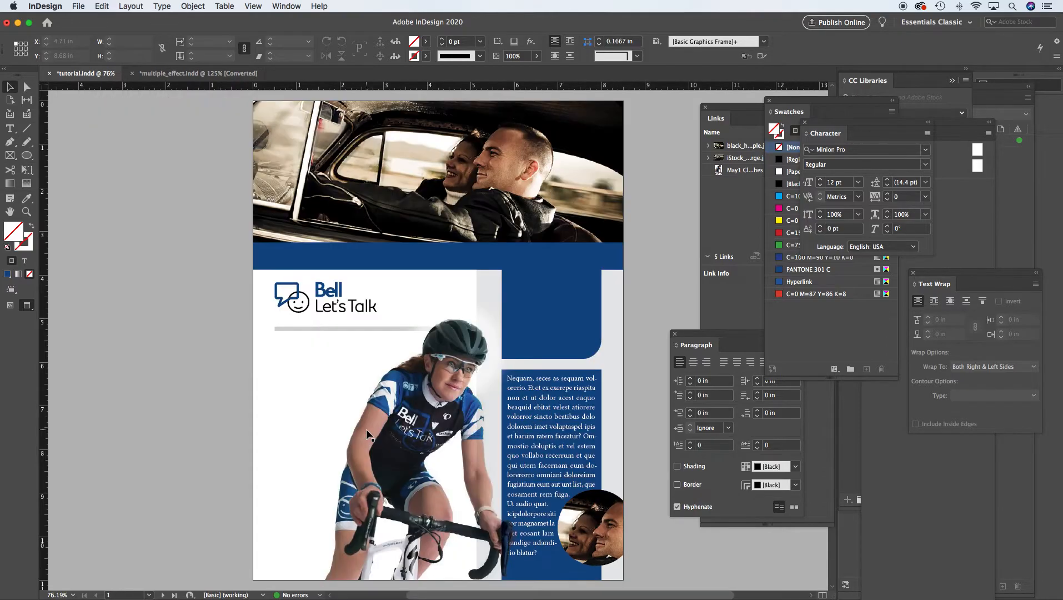
key("space")
left_click_drag(557, 335, 469, 260)
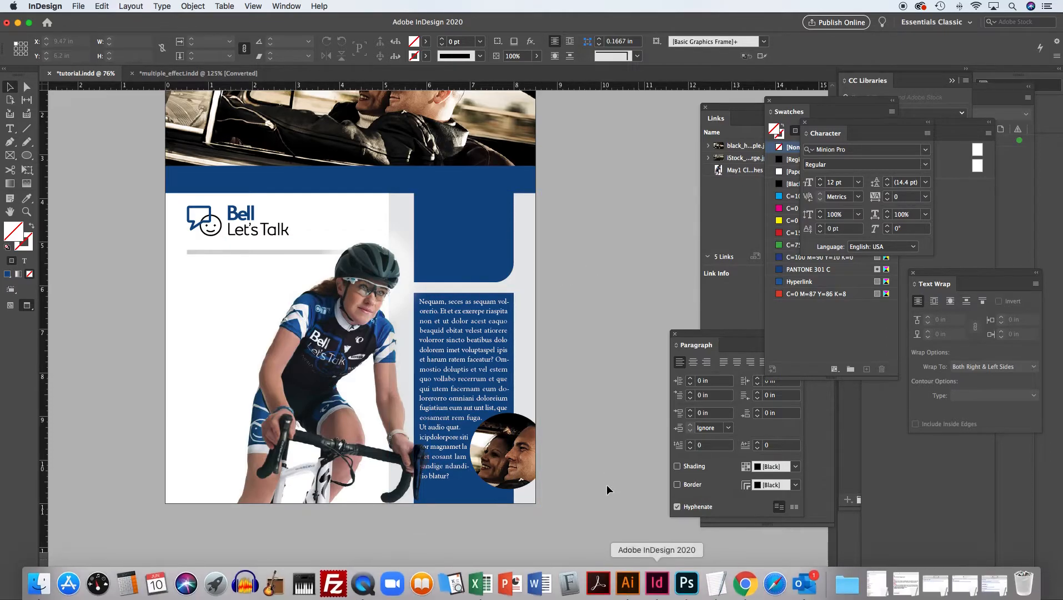
scroll(557, 373, "up", 3)
scroll(557, 372, "left", 3)
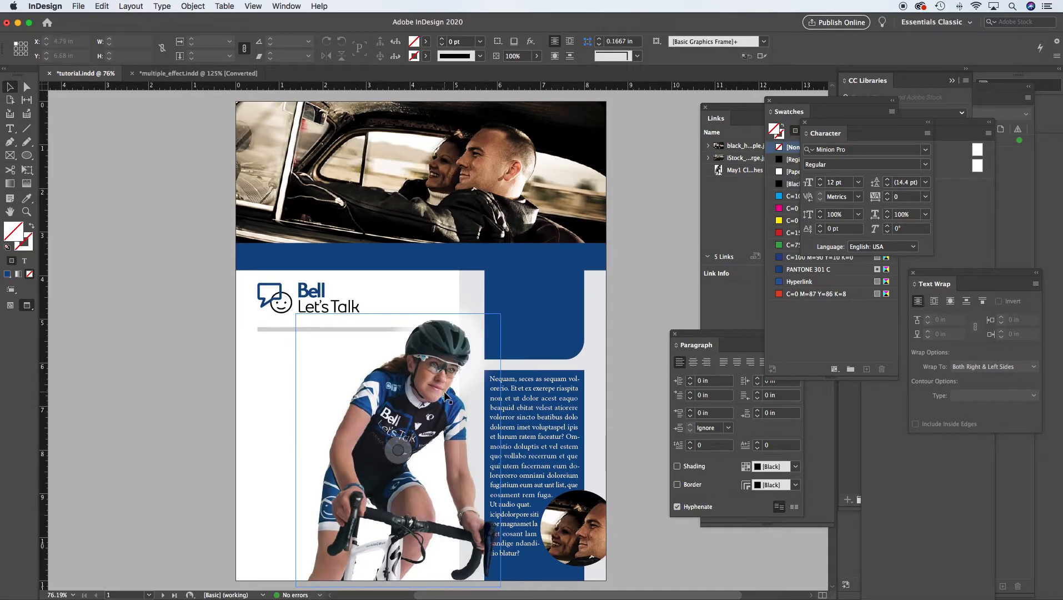
key("w")
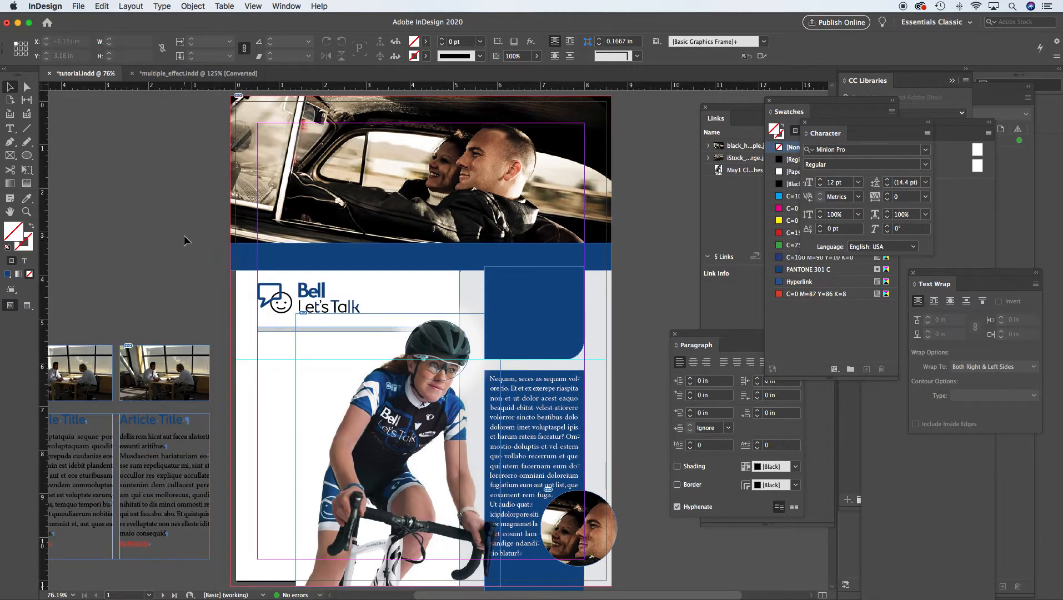
mouse_move(539, 596)
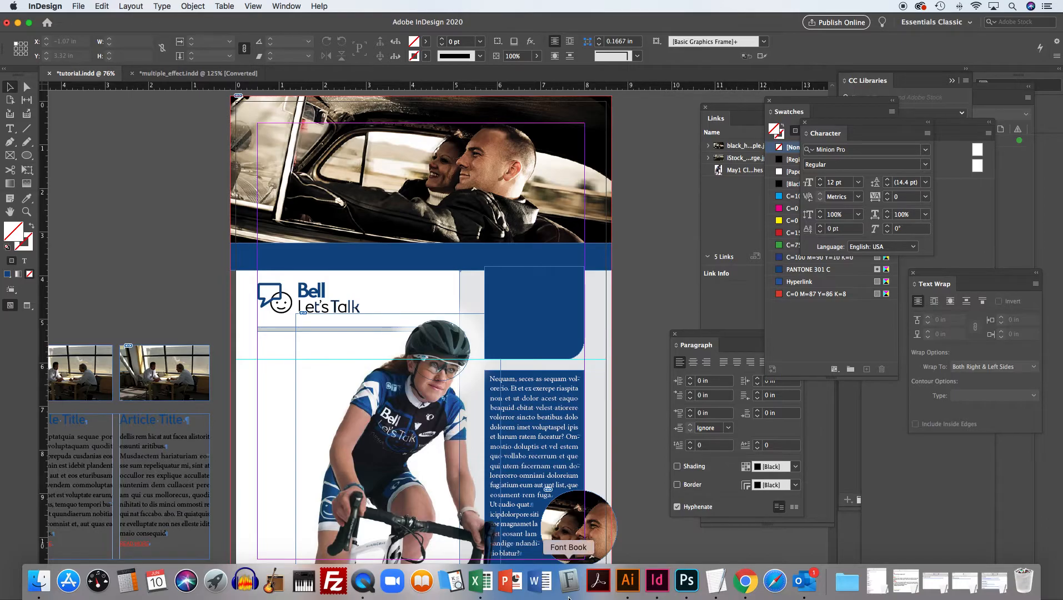
Step: Switch to multiple_effect.indd and fill the gray rectangle under the group photo with a linear gradient
left_click(195, 72)
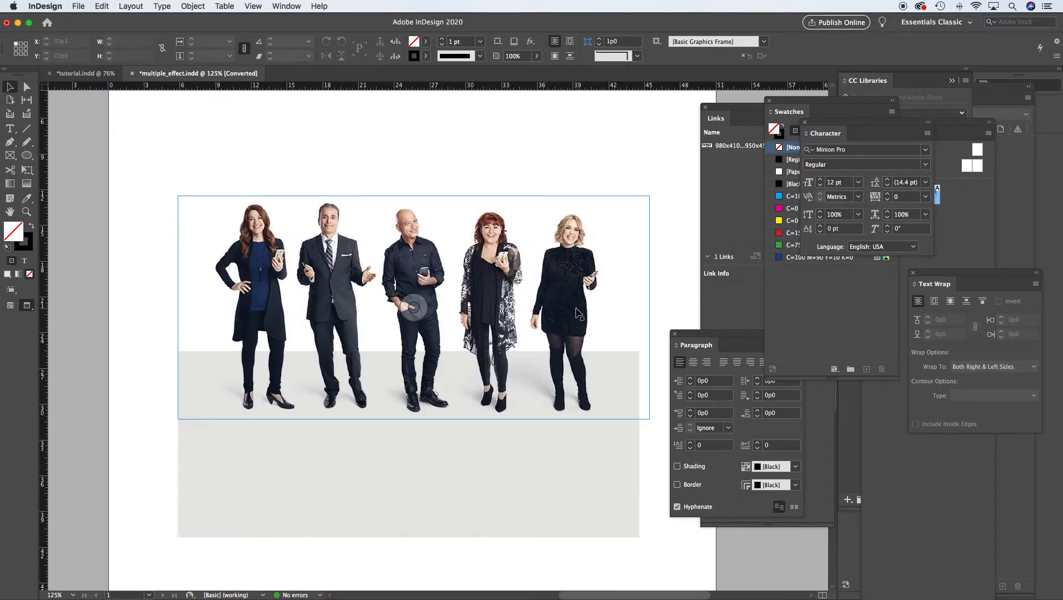
left_click(606, 463)
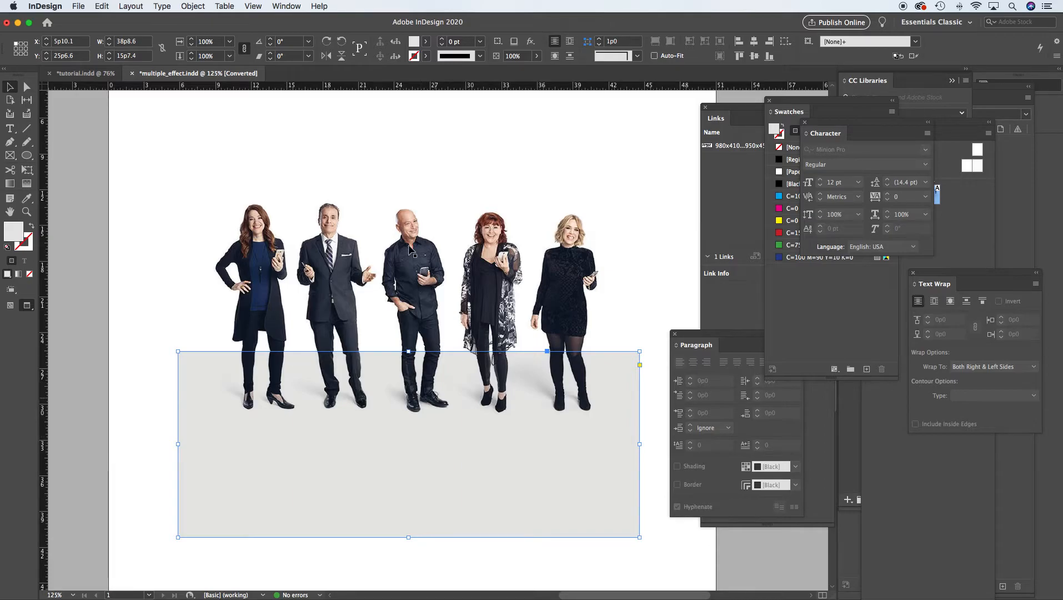
left_click(286, 6)
mouse_move(298, 82)
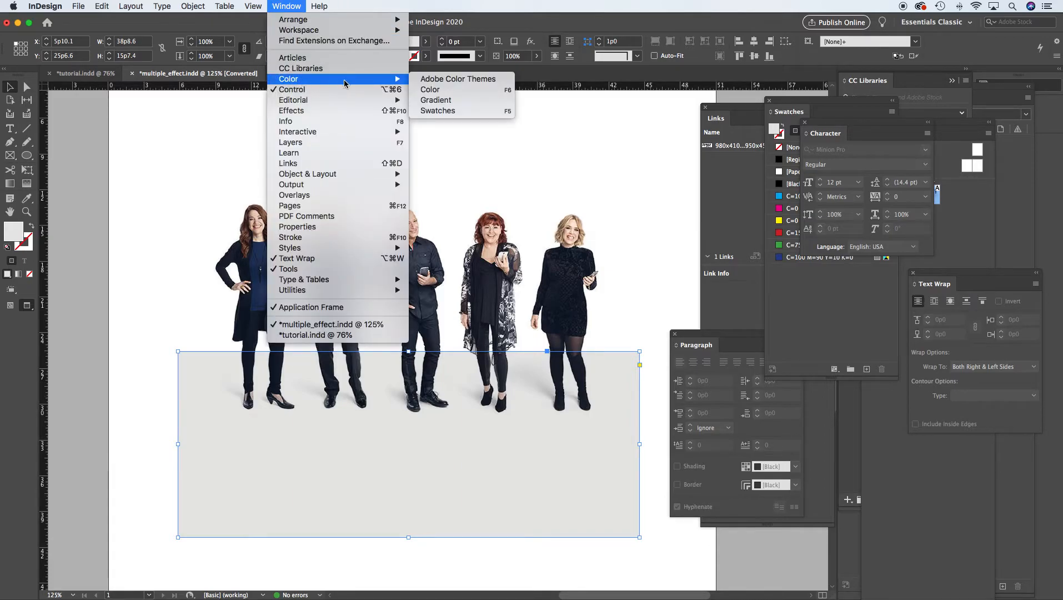
left_click(446, 100)
left_click_drag(622, 378, 679, 210)
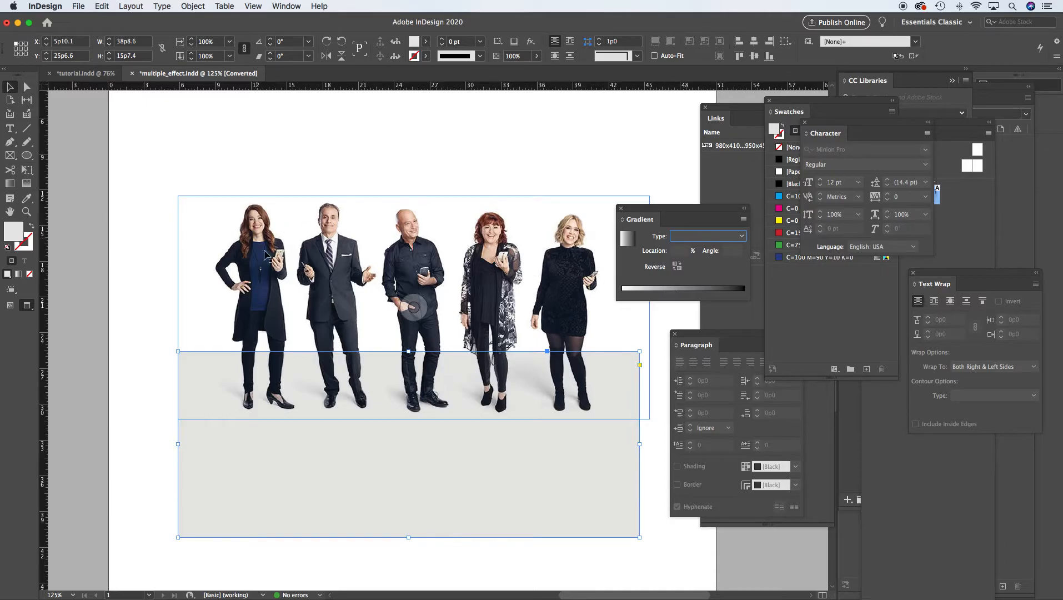
left_click(676, 288)
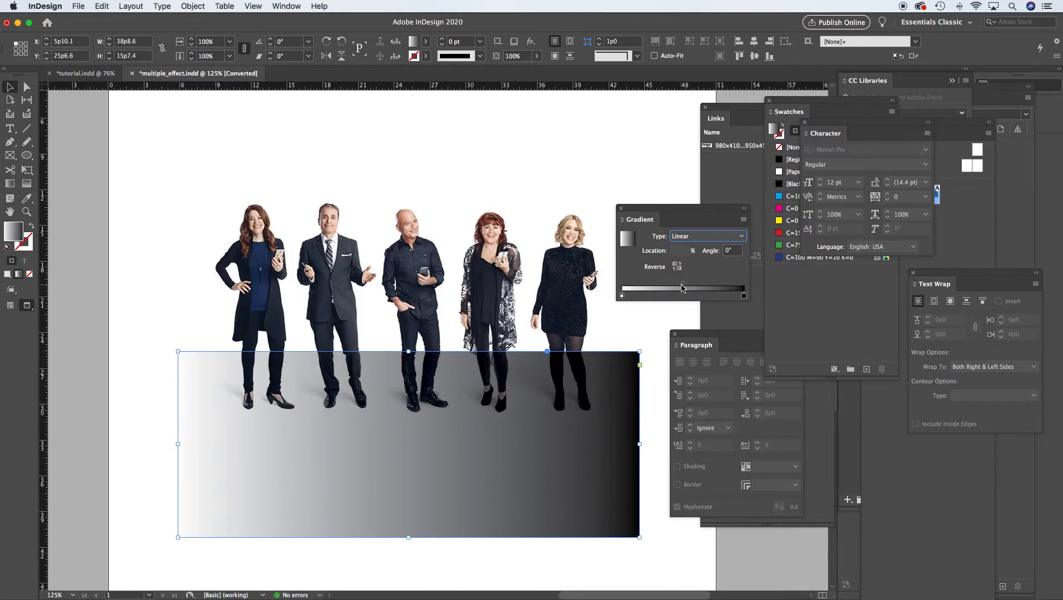
Step: Set the rectangle's gradient angle to 90°, reverse its direction, and move the midpoint toward the dark stop
left_click(732, 251)
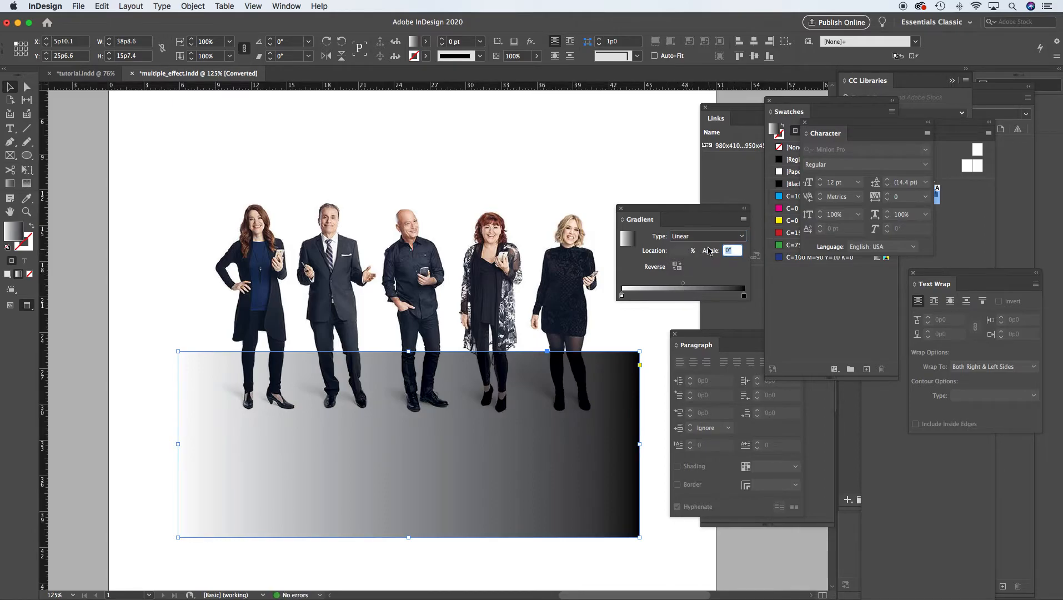
type("90")
key("Return")
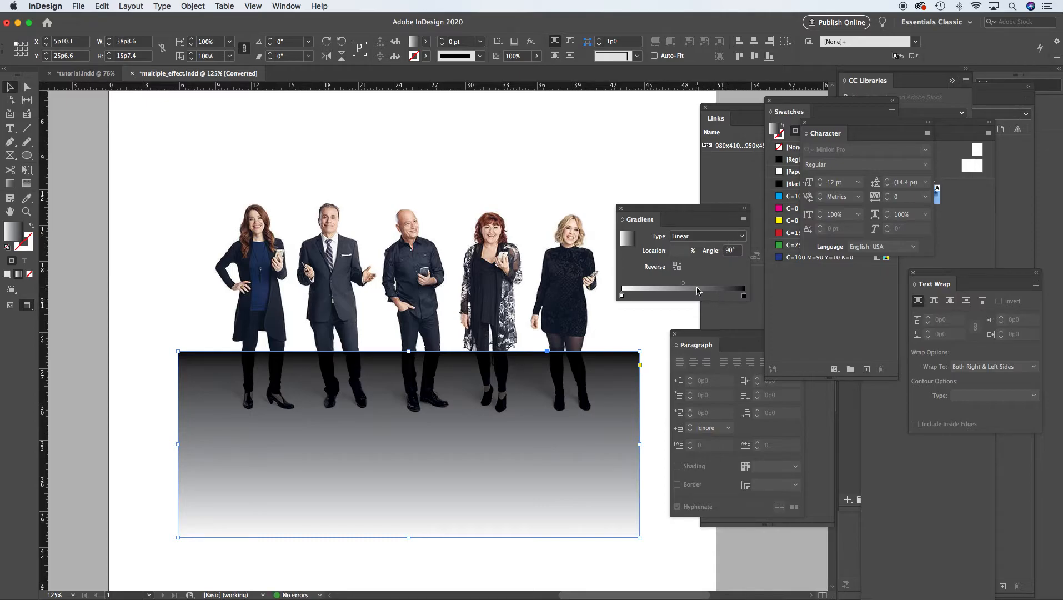
left_click(677, 267)
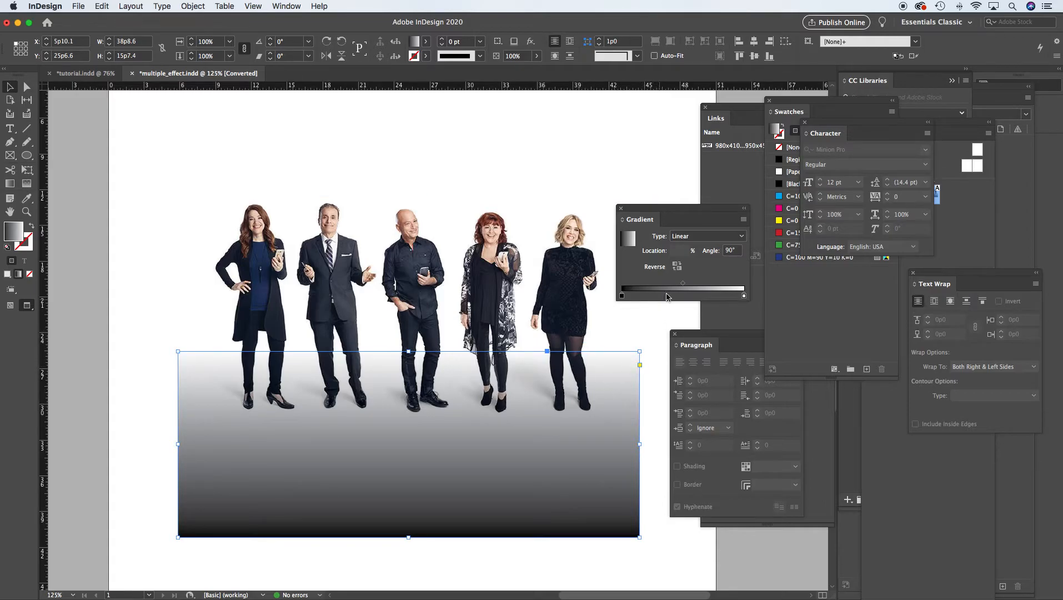
left_click_drag(683, 284, 659, 284)
Step: Try to lighten the gradient's dark stop with a tint of the Black swatch, and undo the change
left_click(622, 297)
left_click(806, 316)
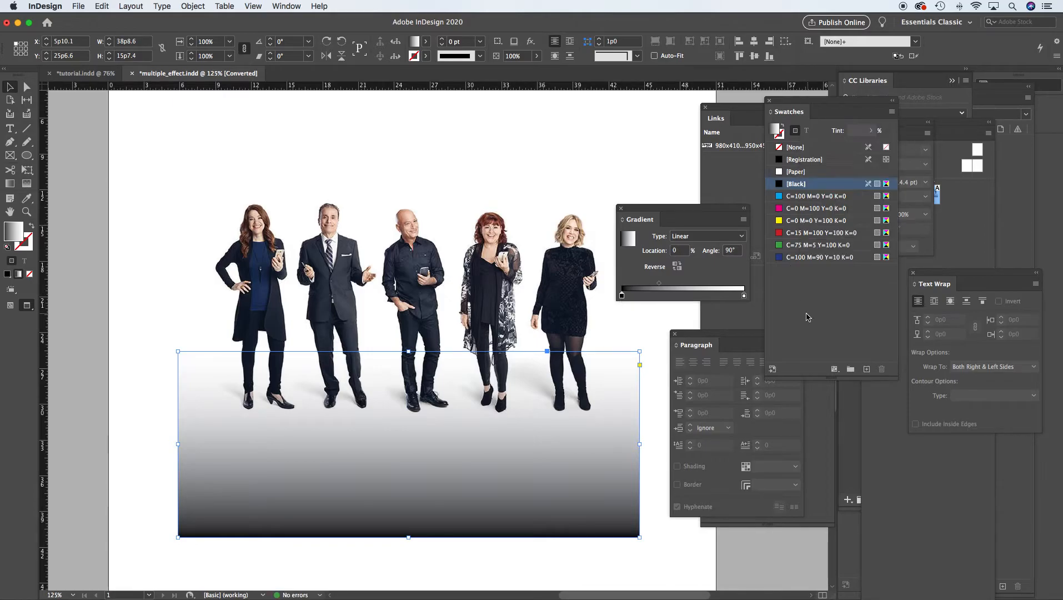
left_click(783, 185)
left_click(871, 132)
key("super+z")
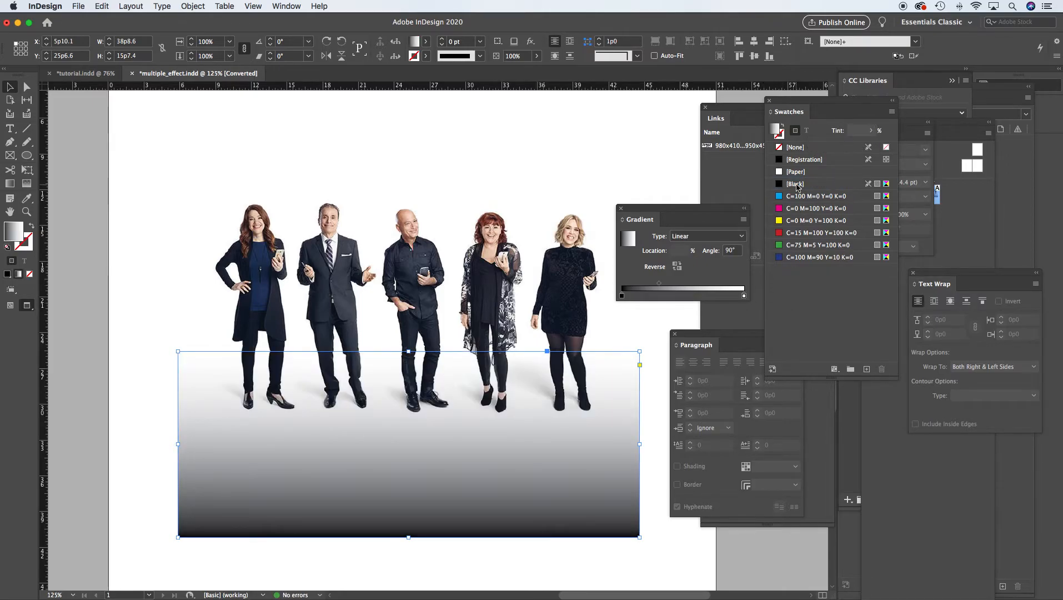
Step: Fill the rectangle with Black at a 10% tint and save that tint as a new swatch
left_click(781, 184)
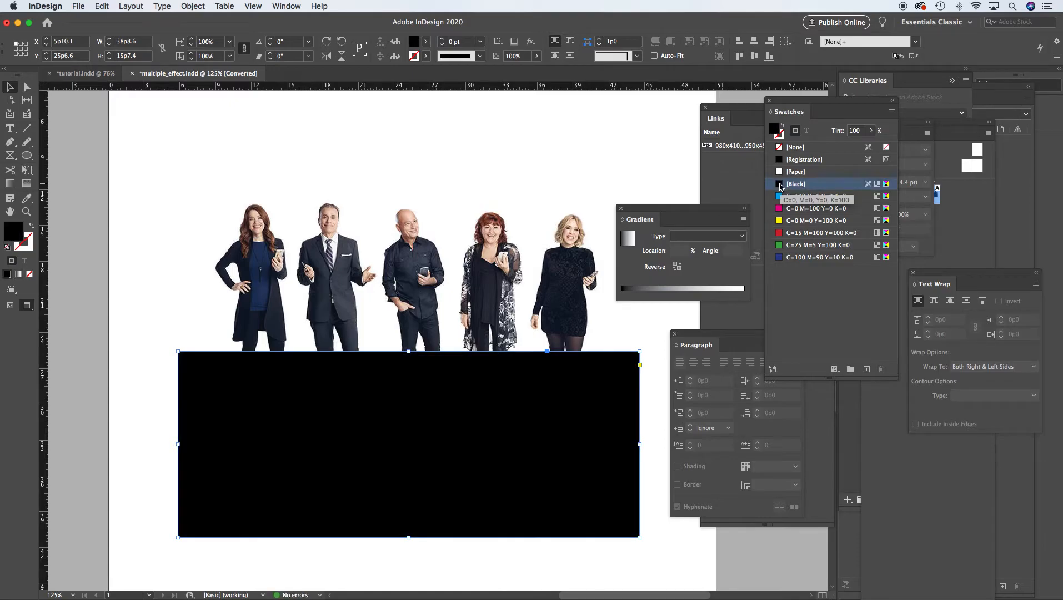
left_click(871, 130)
left_click_drag(872, 146, 818, 147)
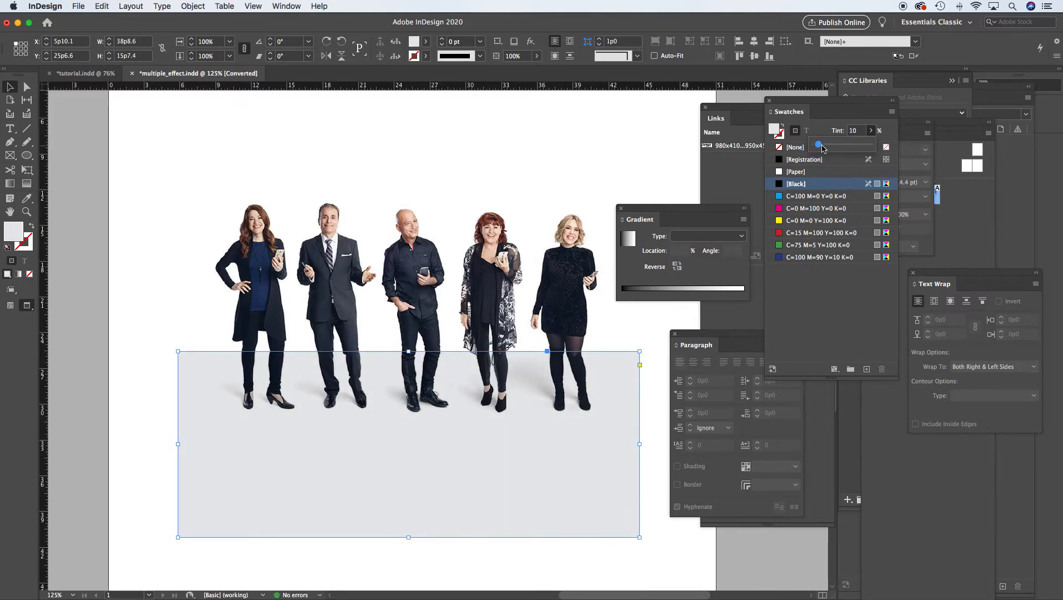
left_click(821, 146)
left_click_drag(776, 132, 829, 294)
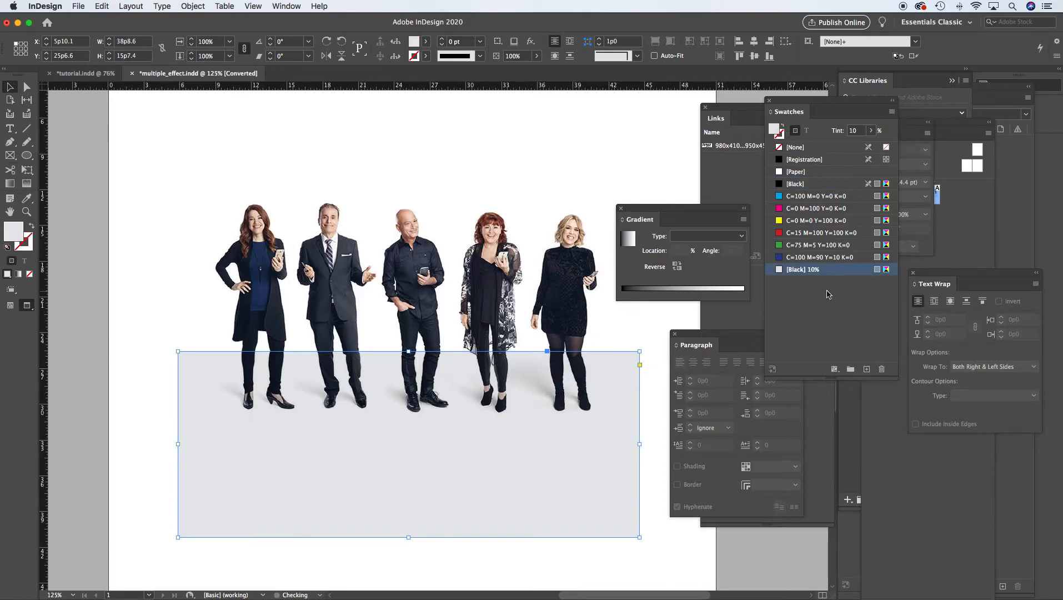
Step: Fill the rectangle with a linear gradient using the Black 10% swatch as its dark stop and set the angle to 90°
left_click(677, 290)
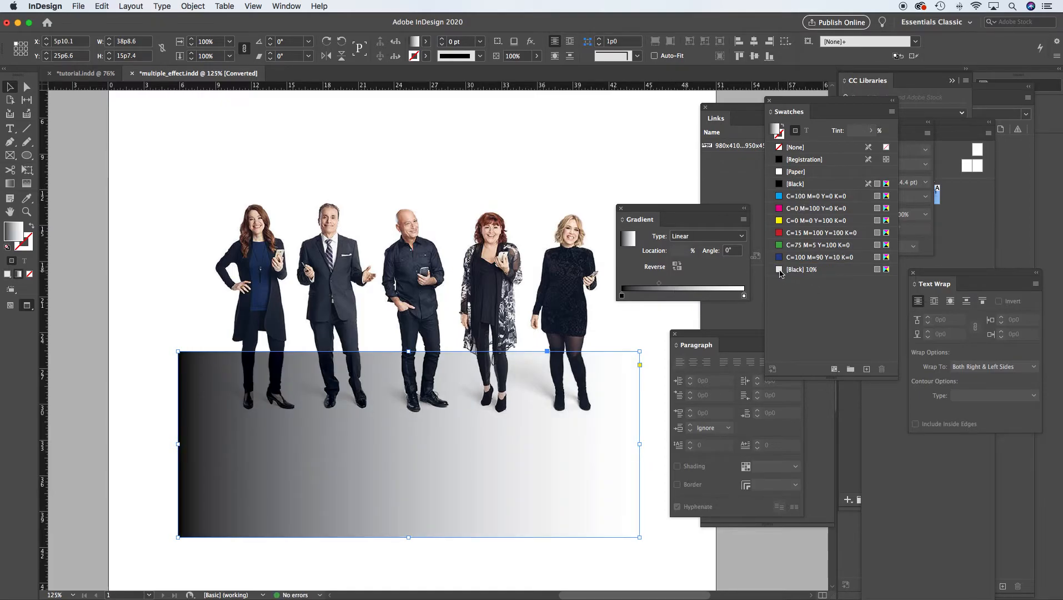
left_click_drag(780, 282, 623, 299)
left_click(729, 250)
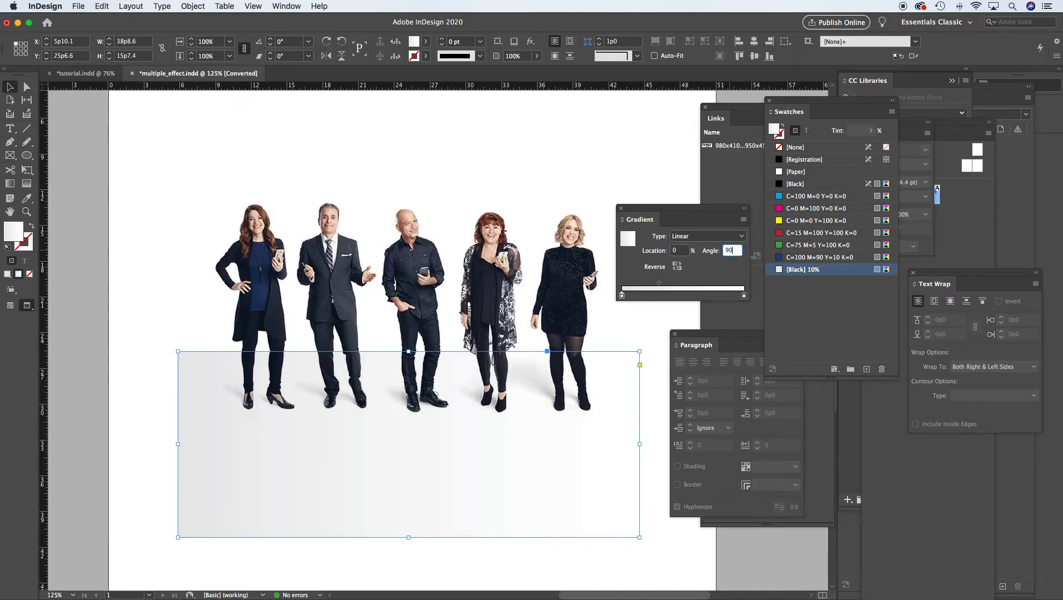
type("90")
key("Return")
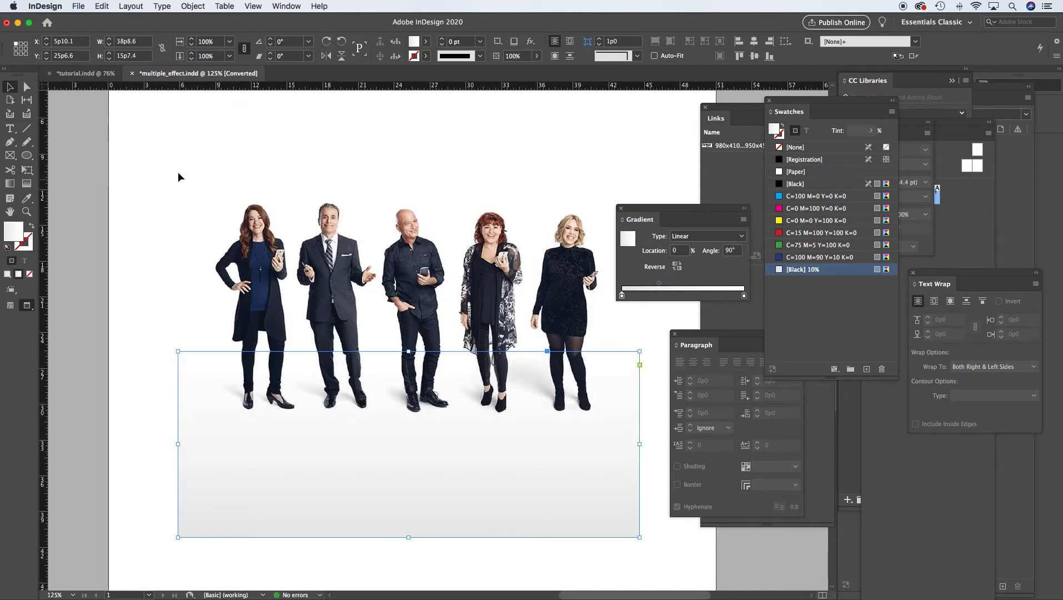
left_click(93, 141)
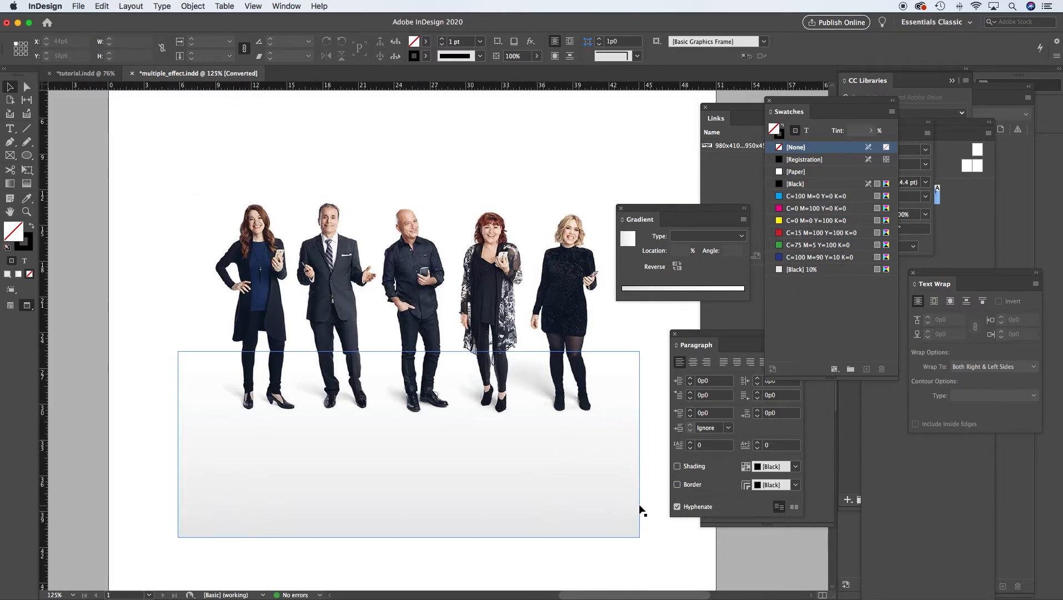
Step: Move the gradient rectangle up so that it overlaps the lower half of the group photo
left_click(624, 478)
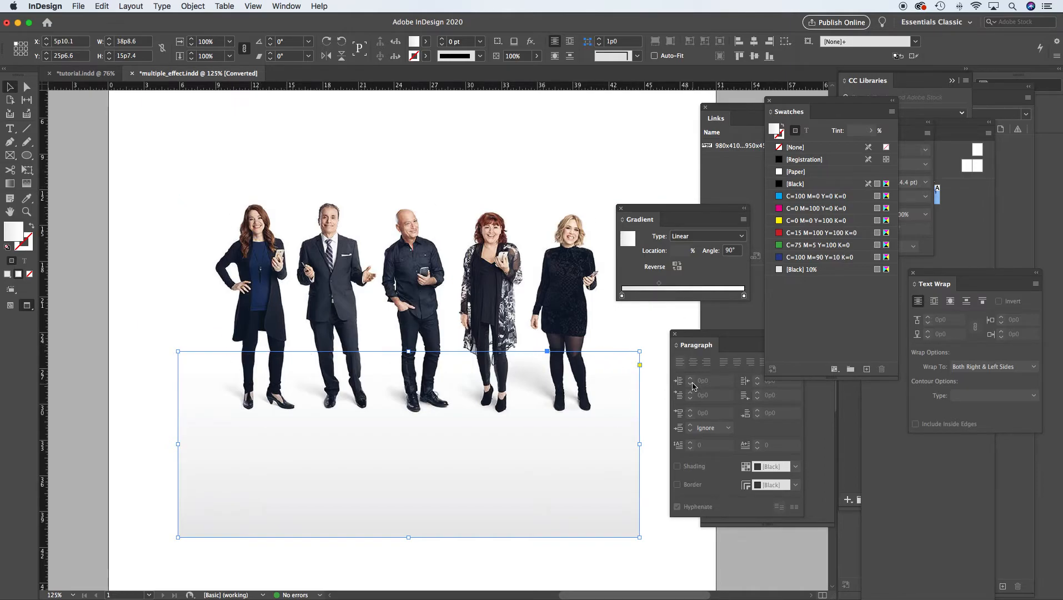
left_click(645, 550)
left_click_drag(565, 517, 559, 467)
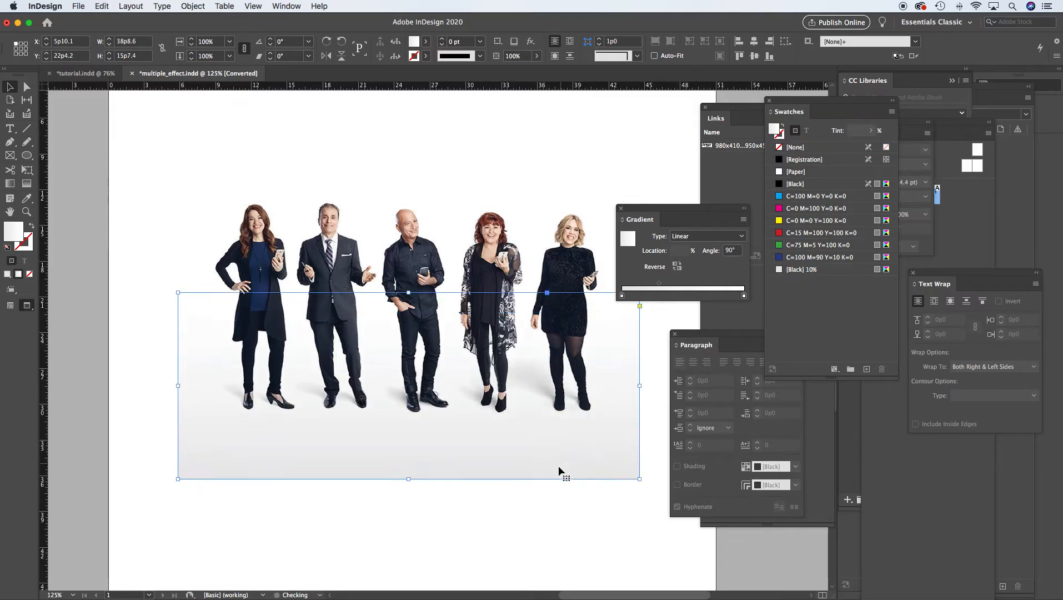
left_click(128, 371)
left_click(498, 210)
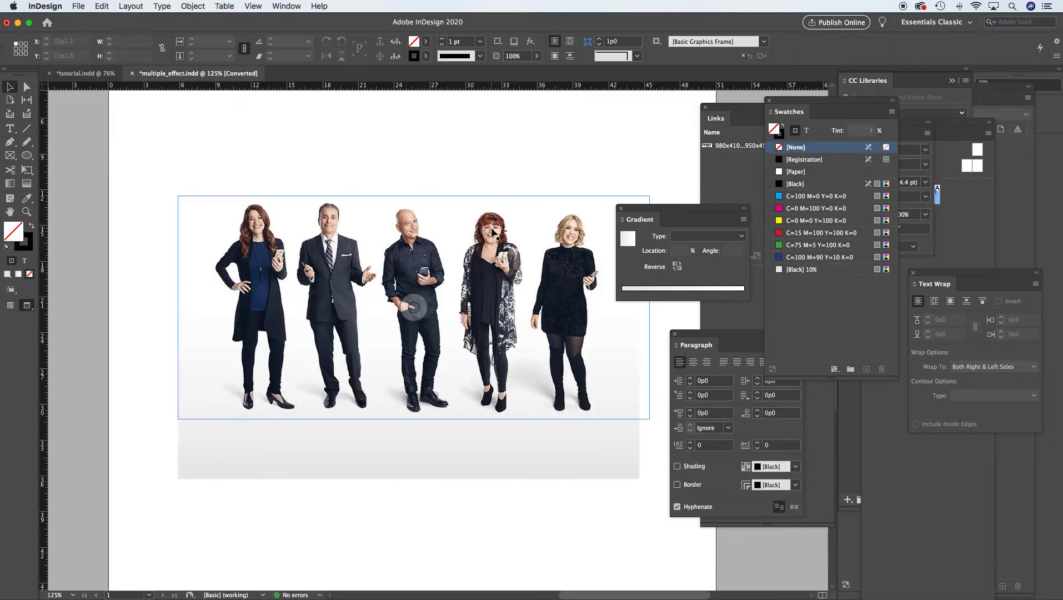
left_click(115, 239)
left_click(483, 435, "alt+super")
left_click_drag(466, 401, 411, 448)
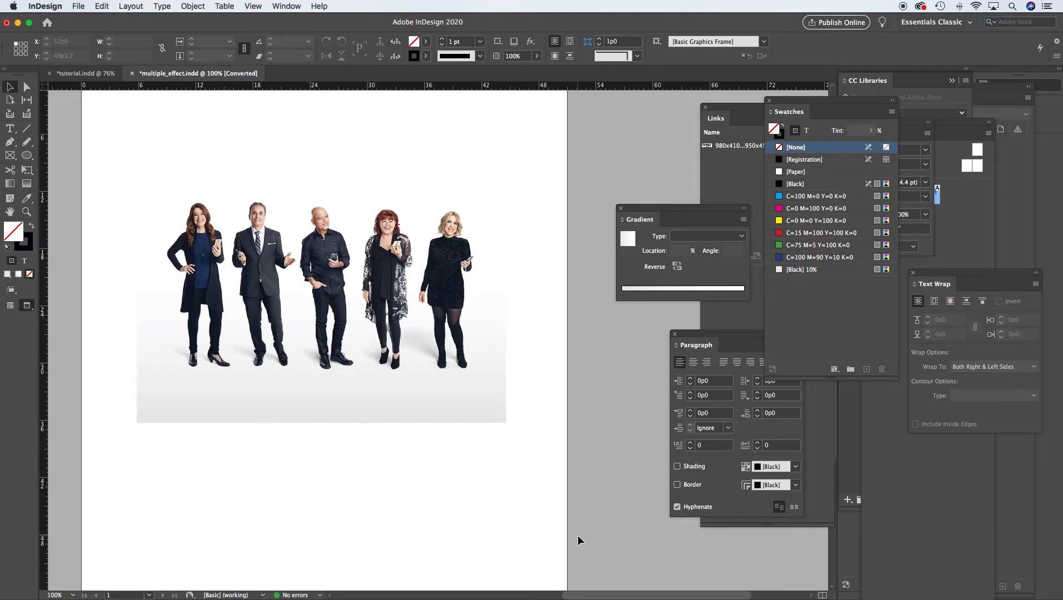
Step: Switch to Photoshop and trace a Pen path up the outer edge of the suited man's trouser leg to the jacket hem
mouse_move(662, 597)
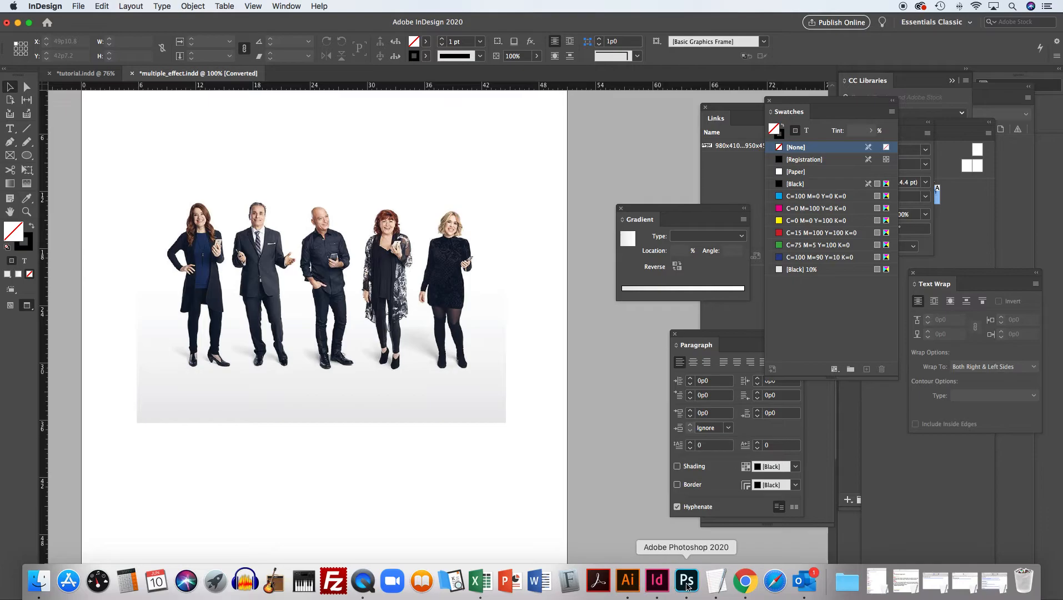
left_click(686, 583)
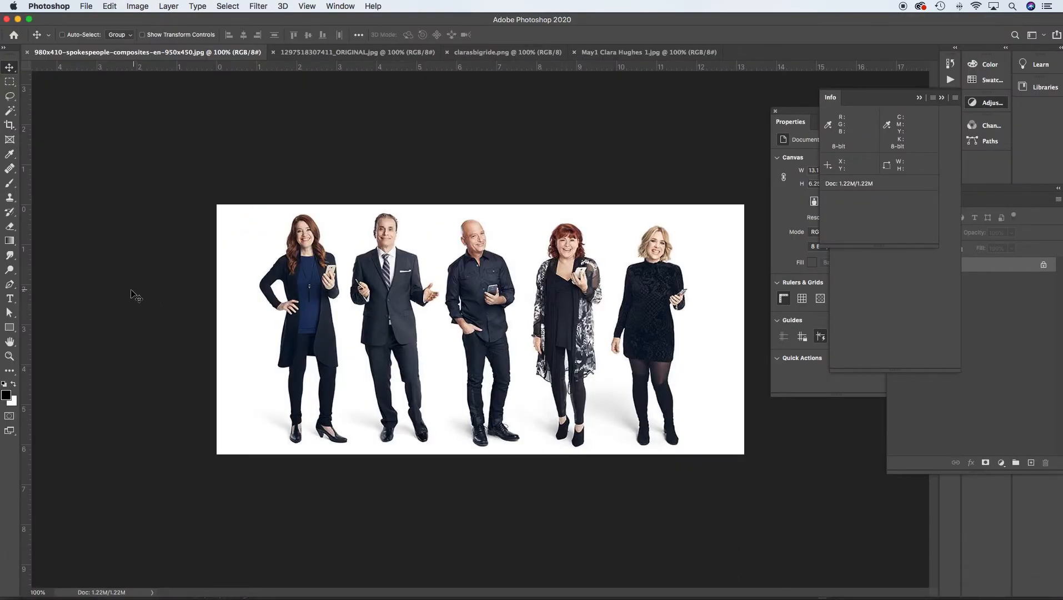
left_click(11, 286)
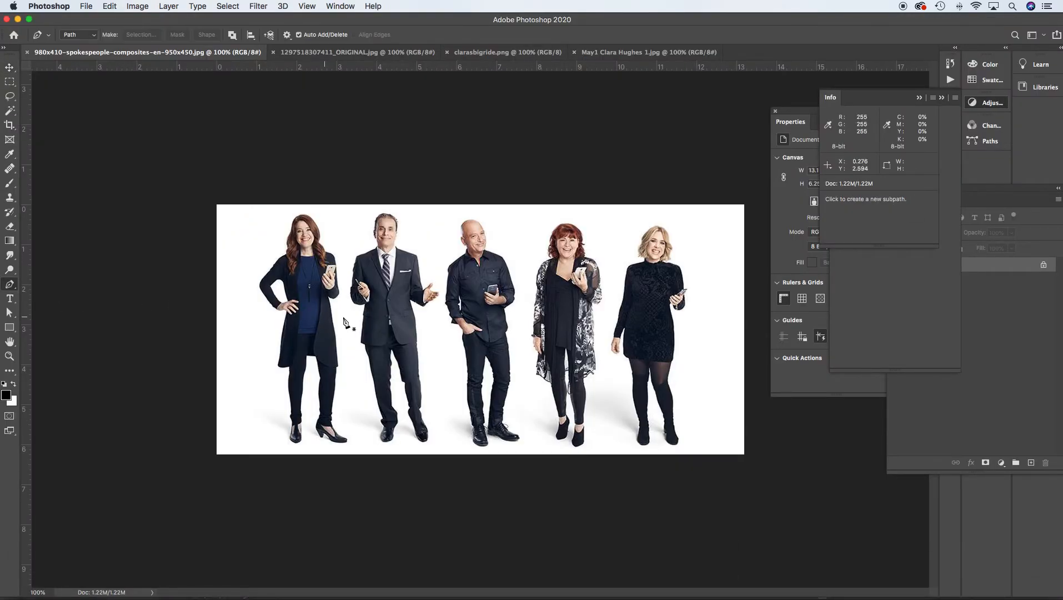
left_click(326, 373, "super")
left_click(357, 382, "super")
left_click(358, 381, "super")
left_click_drag(425, 383, 261, 367)
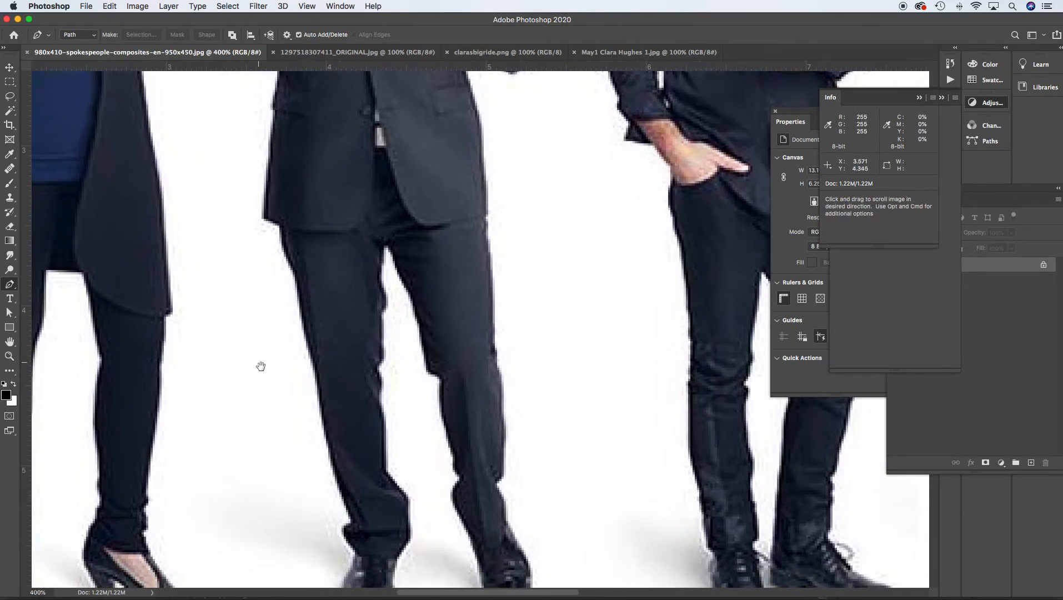
left_click(352, 523)
left_click_drag(331, 468, 325, 438)
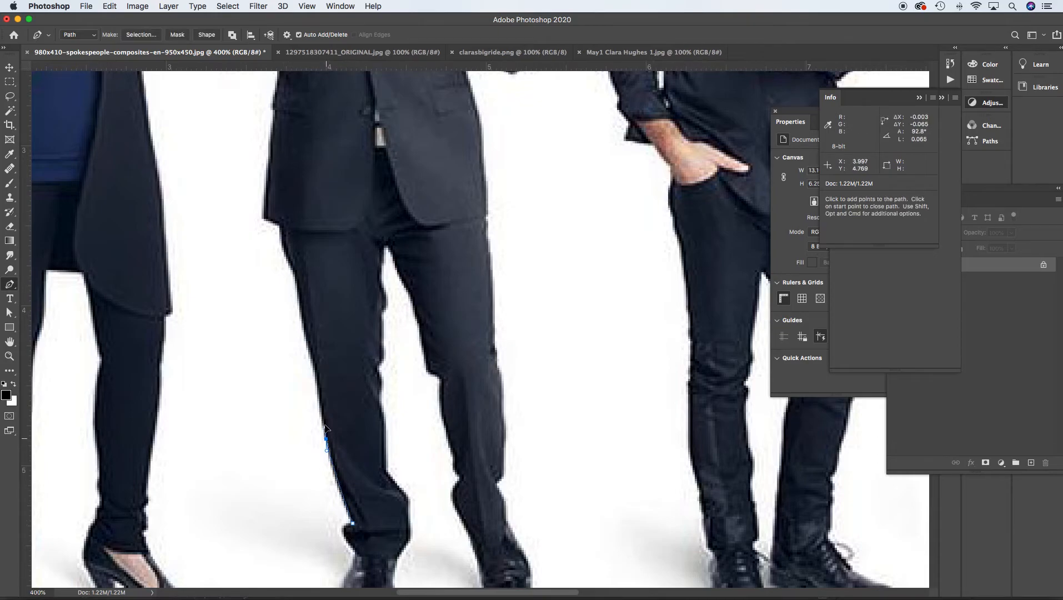
left_click_drag(311, 345, 306, 332)
left_click_drag(302, 289, 301, 277)
left_click_drag(279, 228, 281, 212)
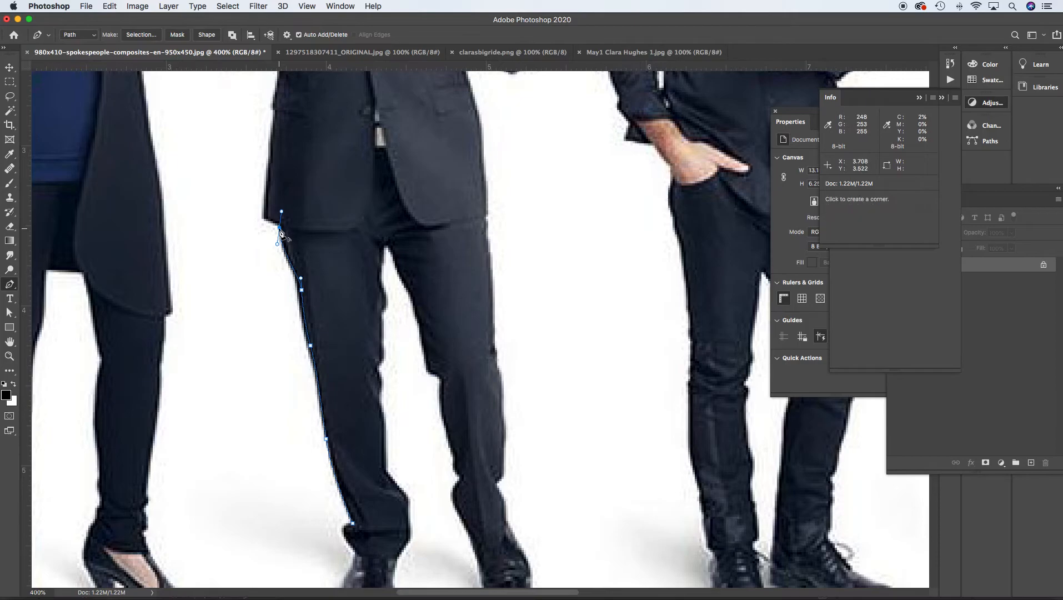
left_click(281, 233)
left_click(263, 216)
Step: Continue the path up the jacket's side, roughly across the chest, and down the jacket's opposite side
key("space")
left_click_drag(281, 130, 273, 269)
left_click(273, 202)
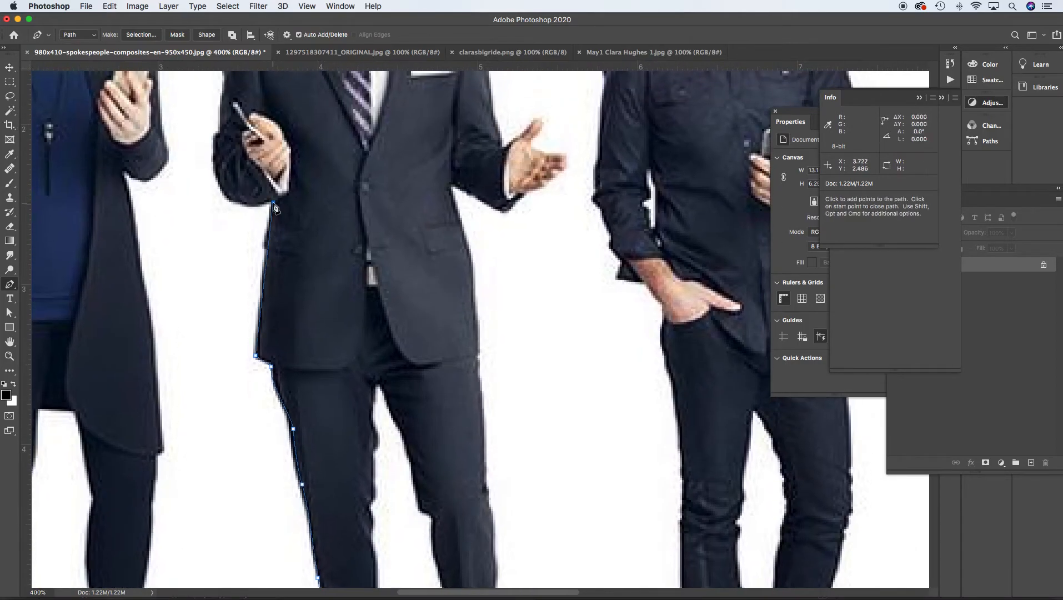
left_click(226, 157)
left_click(245, 116)
left_click_drag(347, 108, 354, 113)
left_click(384, 115)
left_click(420, 147)
left_click(442, 185)
left_click(456, 234)
left_click(466, 295)
Step: Extend the path down the other trouser leg to the shoe and back up its inner edge to the crotch
left_click_drag(469, 371, 461, 210)
key("space")
left_click(475, 332)
left_click(493, 399)
left_click_drag(499, 489, 495, 501)
left_click(484, 493)
left_click(455, 434)
left_click(442, 381)
left_click(419, 290)
left_click(400, 213)
left_click(394, 197)
left_click(379, 160)
Step: Trace the path down the first trouser leg's inner edge, around the shoe, and close it at its starting point
left_click(346, 172)
left_click(340, 243)
left_click(344, 310)
left_click(356, 359)
left_click(376, 410)
left_click(387, 421)
left_click_drag(382, 439, 382, 444)
left_click(366, 480)
left_click(349, 521)
left_click(338, 503)
left_click(340, 492)
left_click(340, 467)
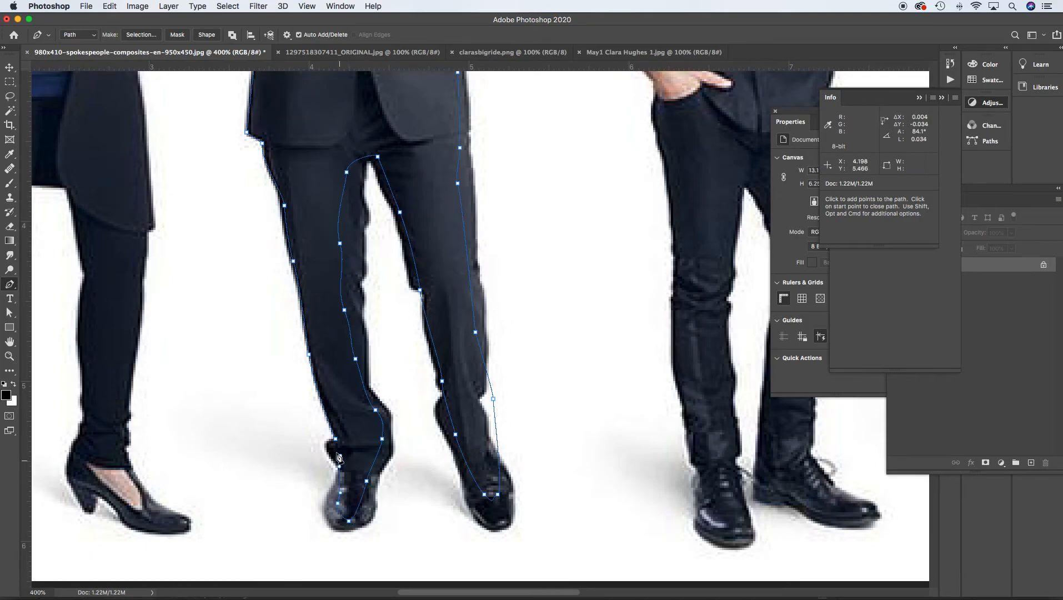
left_click(339, 460)
left_click(336, 445)
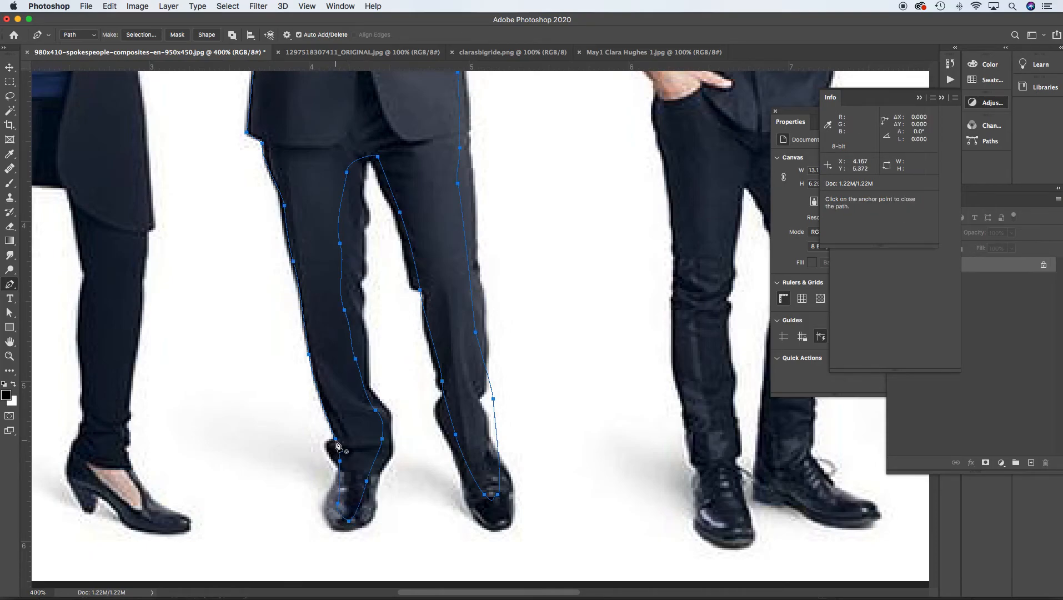
Step: Convert the closed path into a new anti-aliased selection with a feather radius of 0 pixels, and deselect it
left_click(495, 268, "alt")
right_click(475, 254)
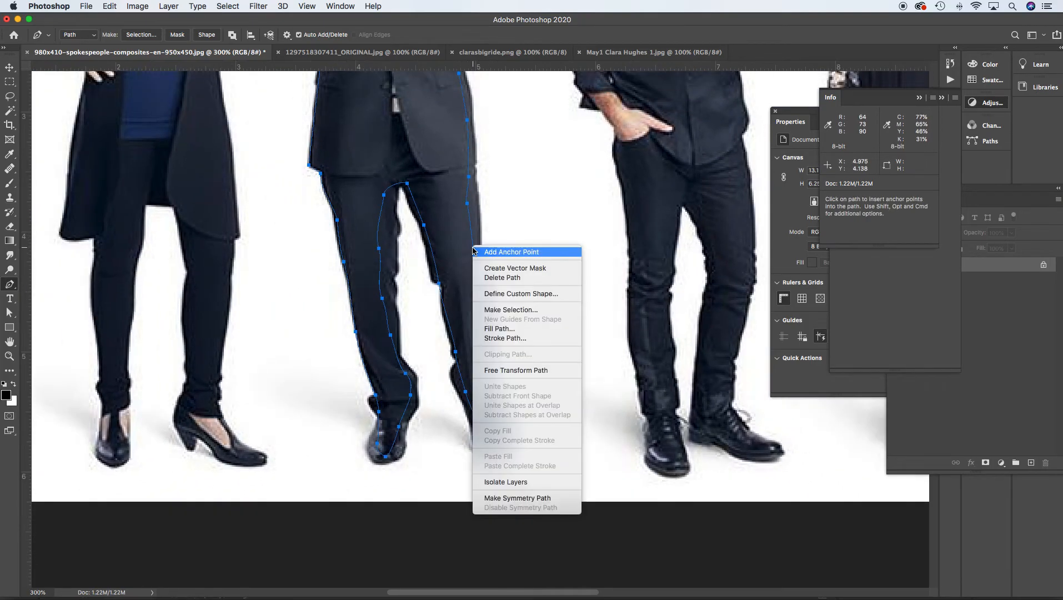
left_click(516, 310)
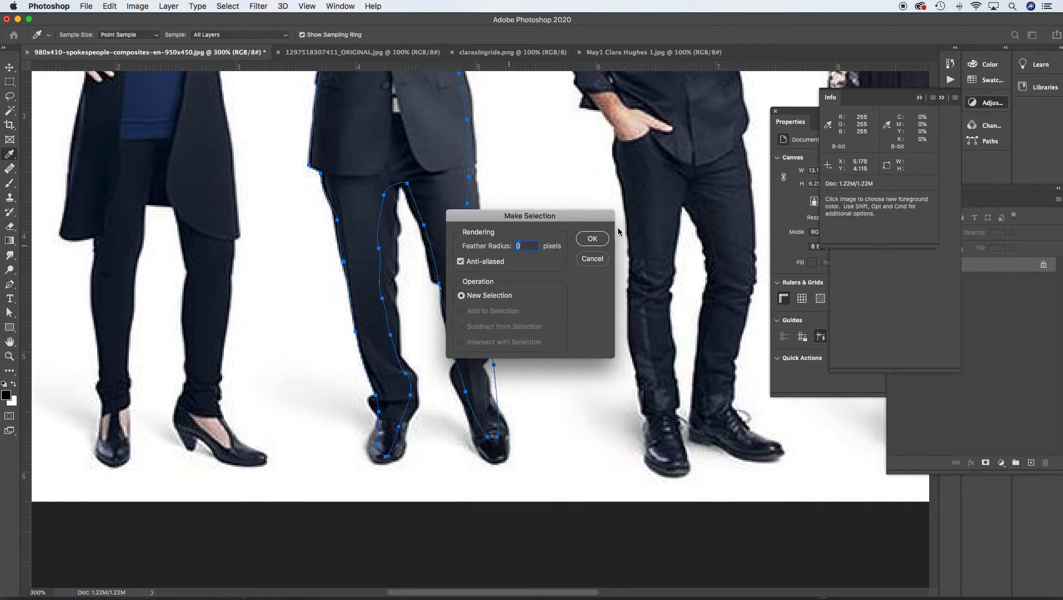
left_click(592, 239)
left_click_drag(558, 237, 523, 320)
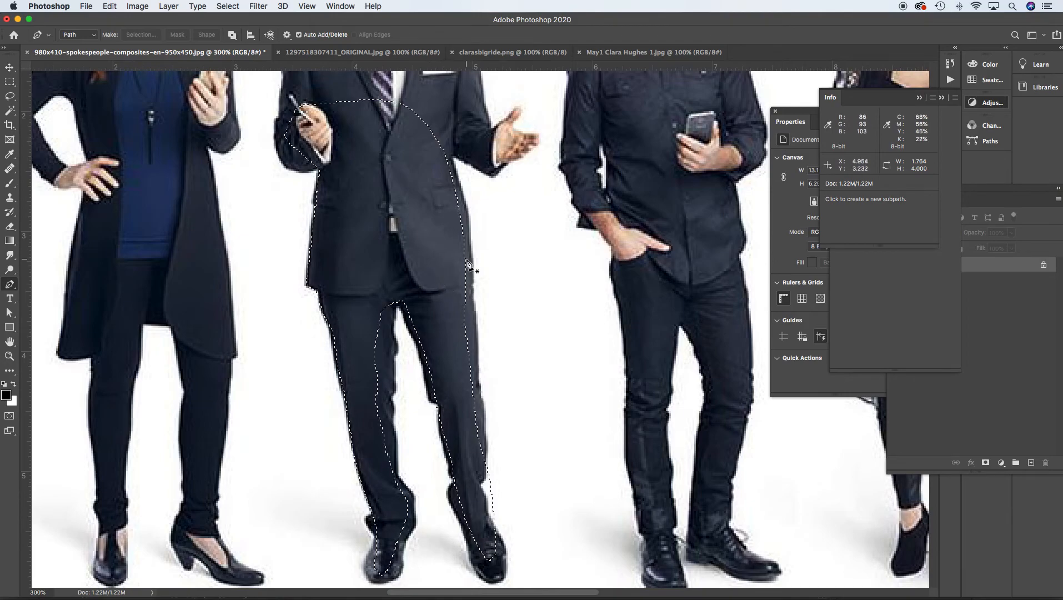
key("super+0")
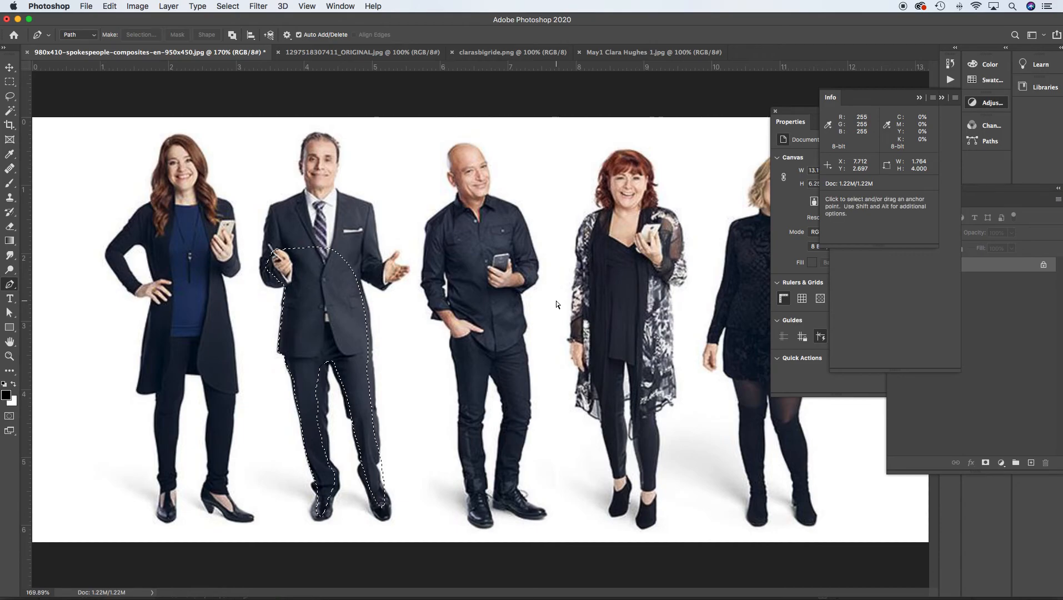
key("super+d")
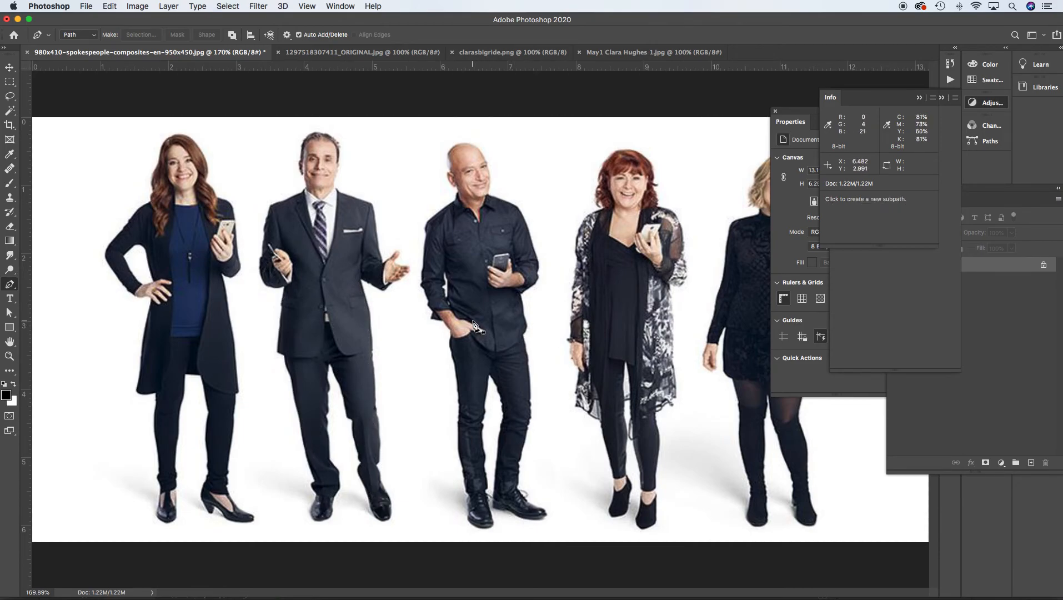
Step: Switch back to InDesign and bring the tutorial.indd document to the front
mouse_move(716, 590)
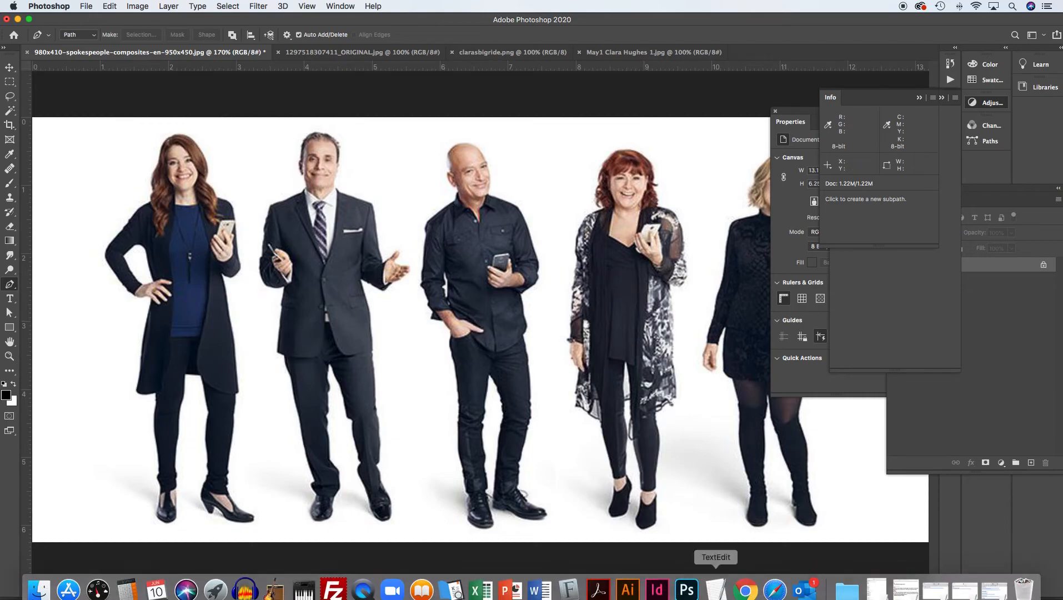
left_click(657, 581)
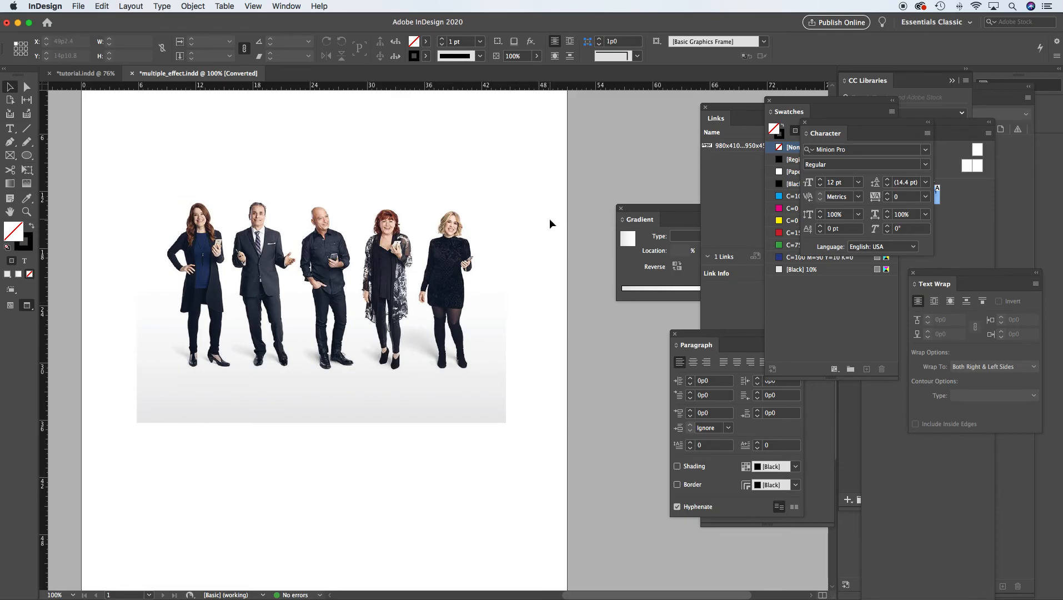
left_click(87, 75)
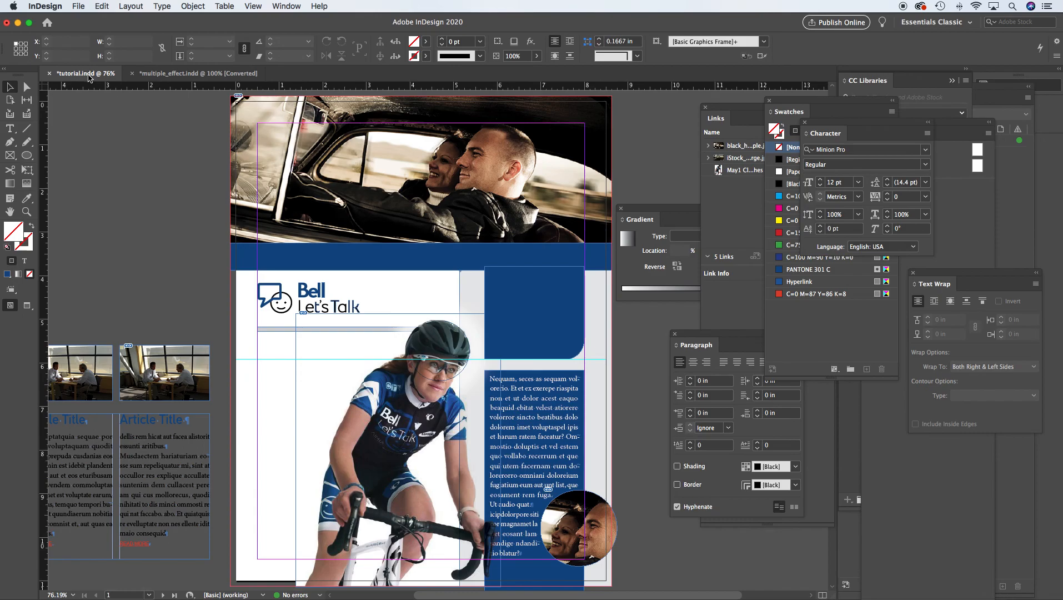